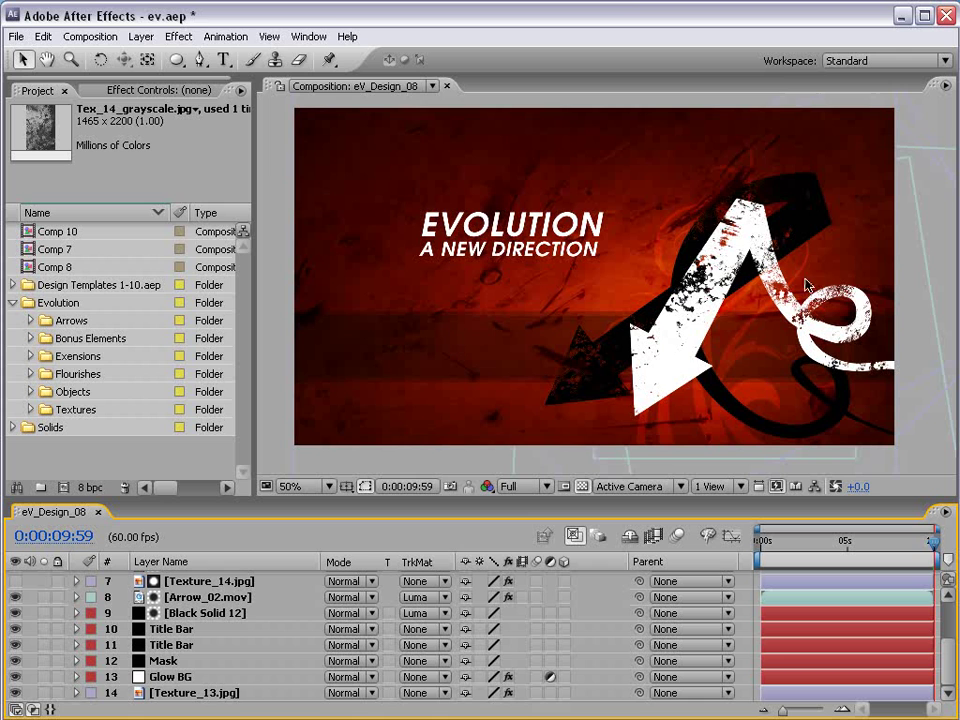
Enlarge the viewer to inspect the finished design, then restore the normal panel layout.
key(grave)
key(slash)
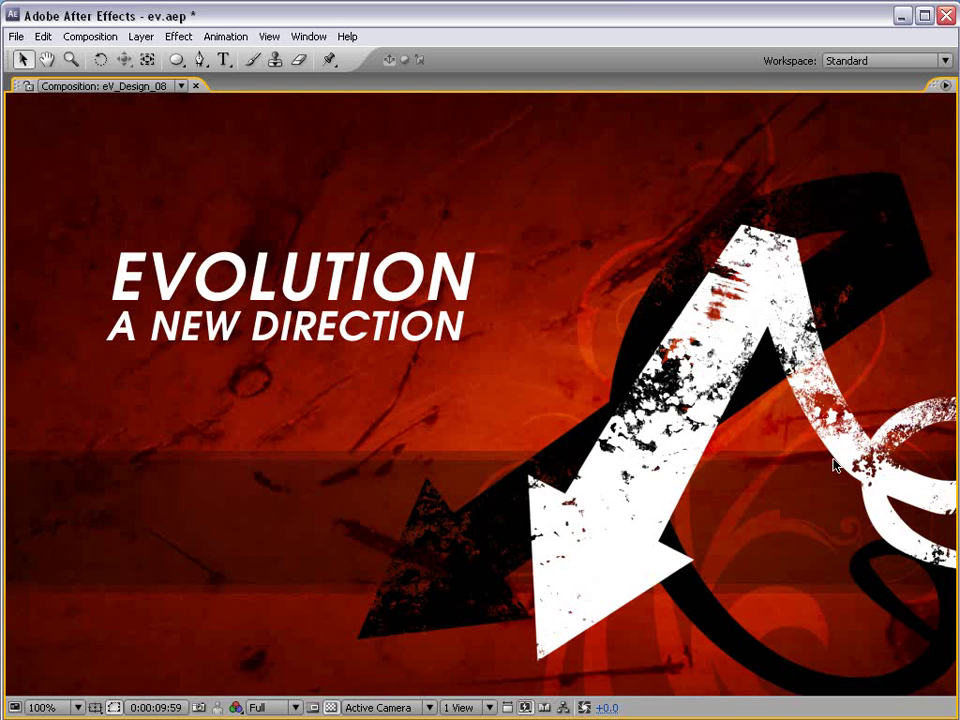
key(grave)
key(comma)
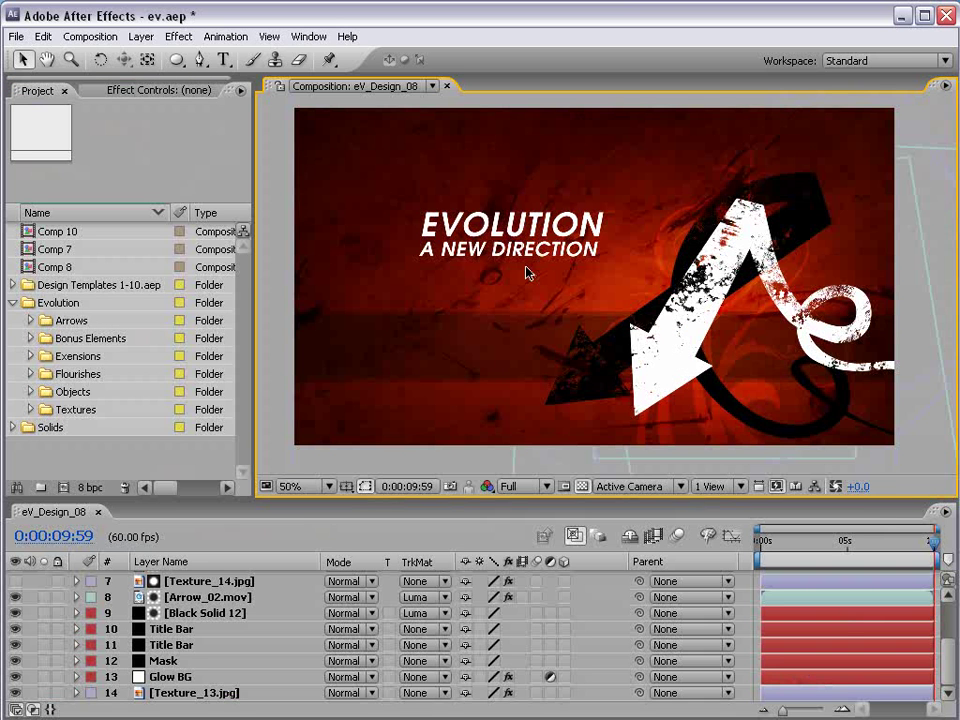
Create Comp 11 using the NTSC DV preset at 720×480 and 29.97 fps.
click(90, 36)
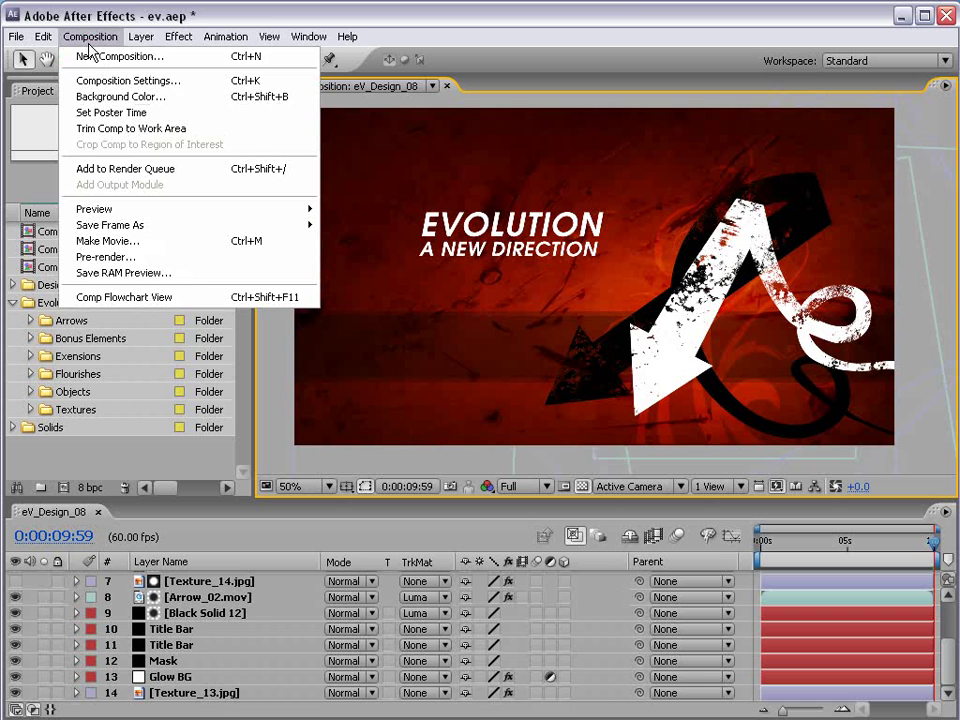
click(201, 57)
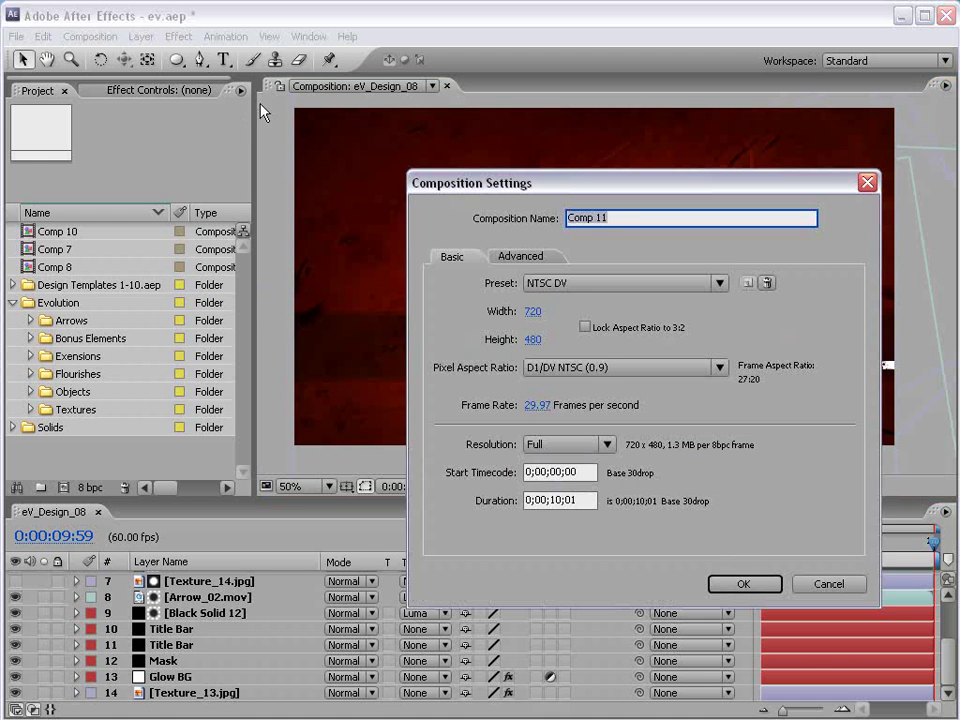
click(587, 284)
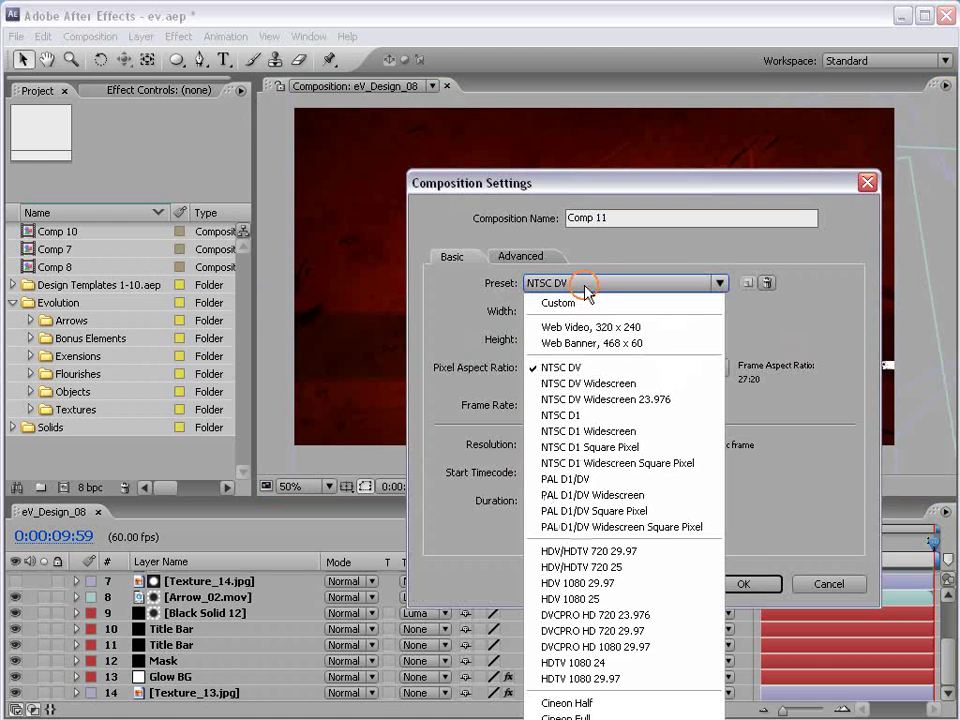
click(595, 372)
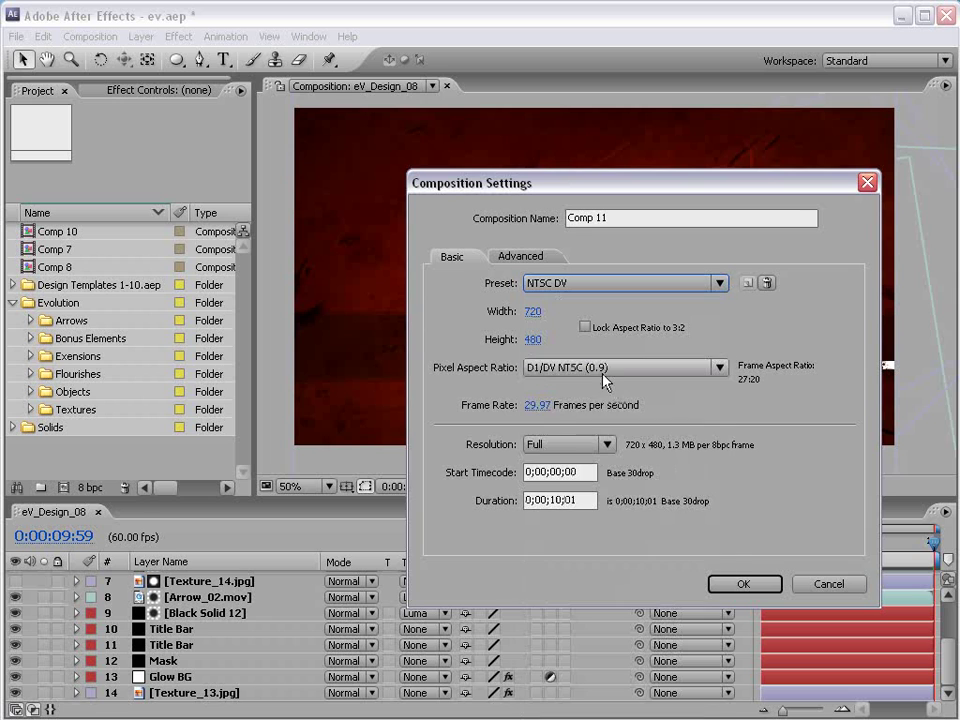
click(743, 584)
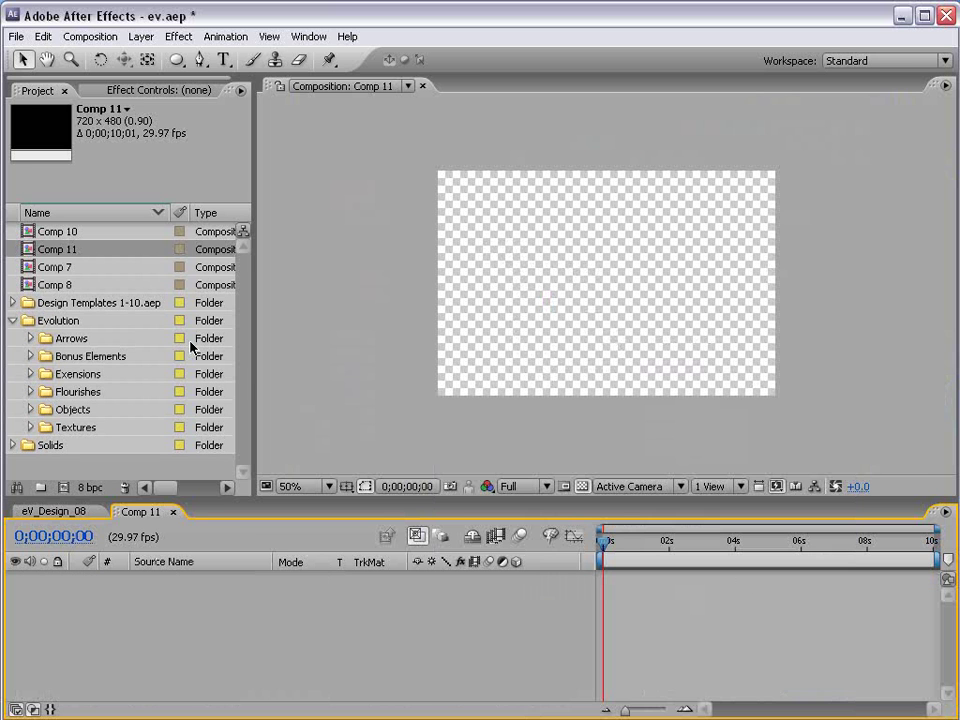
Add Tex_13_grayscale.jpg from Textures > Grayscale to the comp and rotate it to a tilted angle.
click(31, 427)
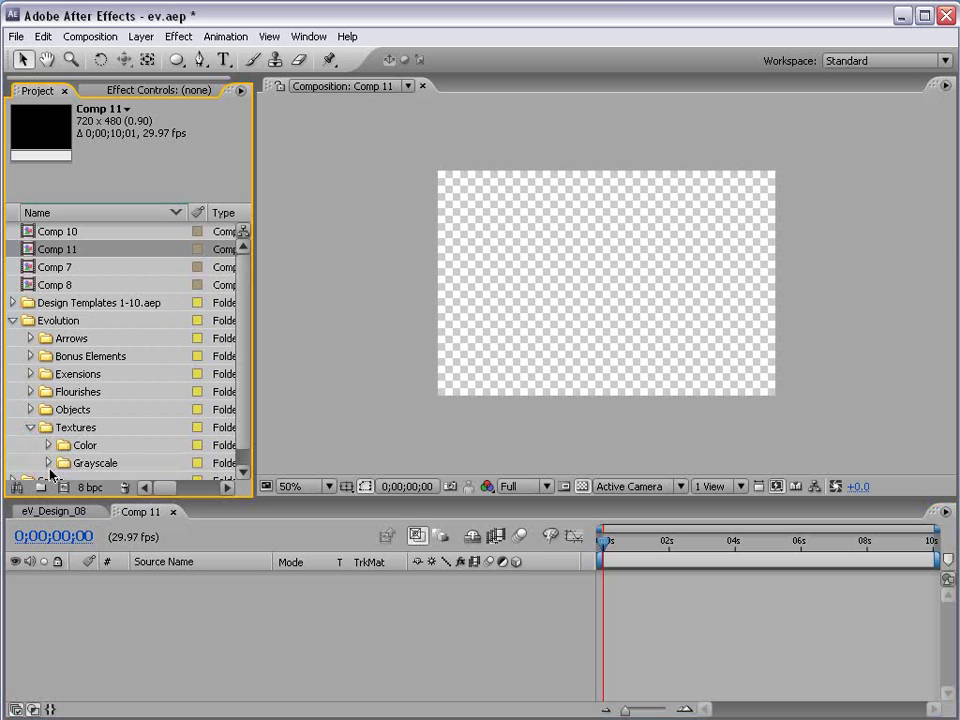
click(48, 464)
scroll(236, 313, down, 2)
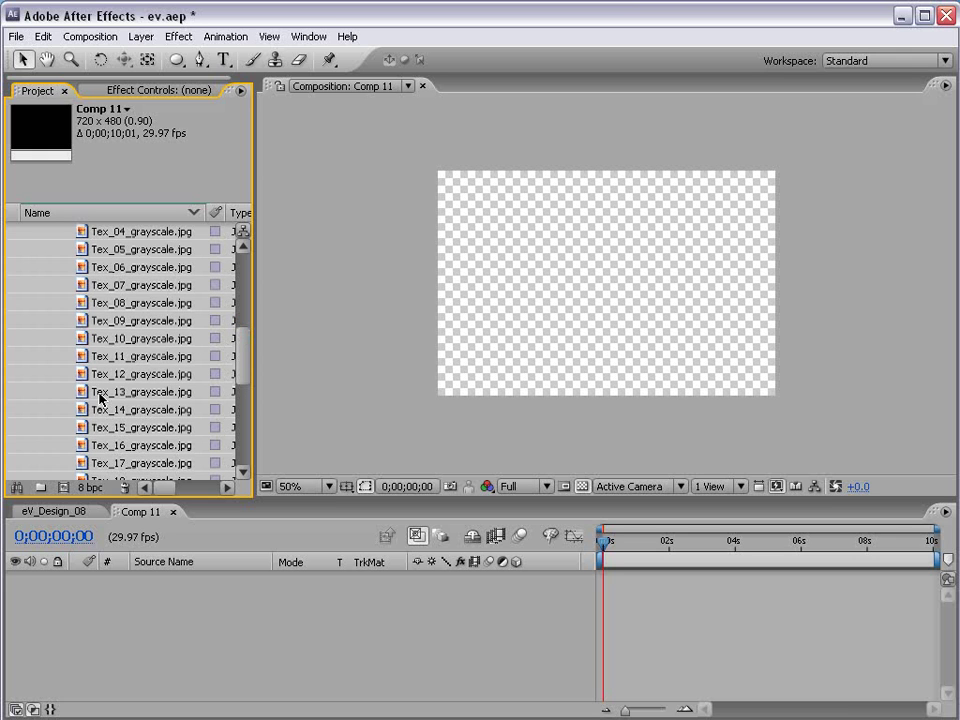
drag(113, 395, 606, 294)
scroll(561, 294, down, 2)
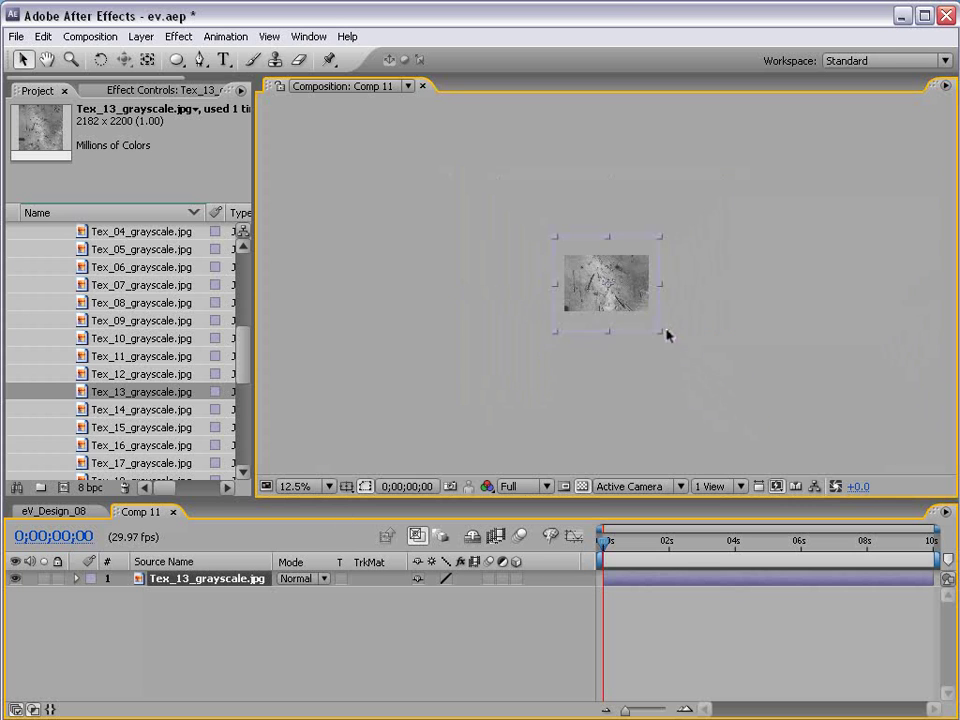
scroll(619, 330, up, 3)
scroll(617, 331, down, 1)
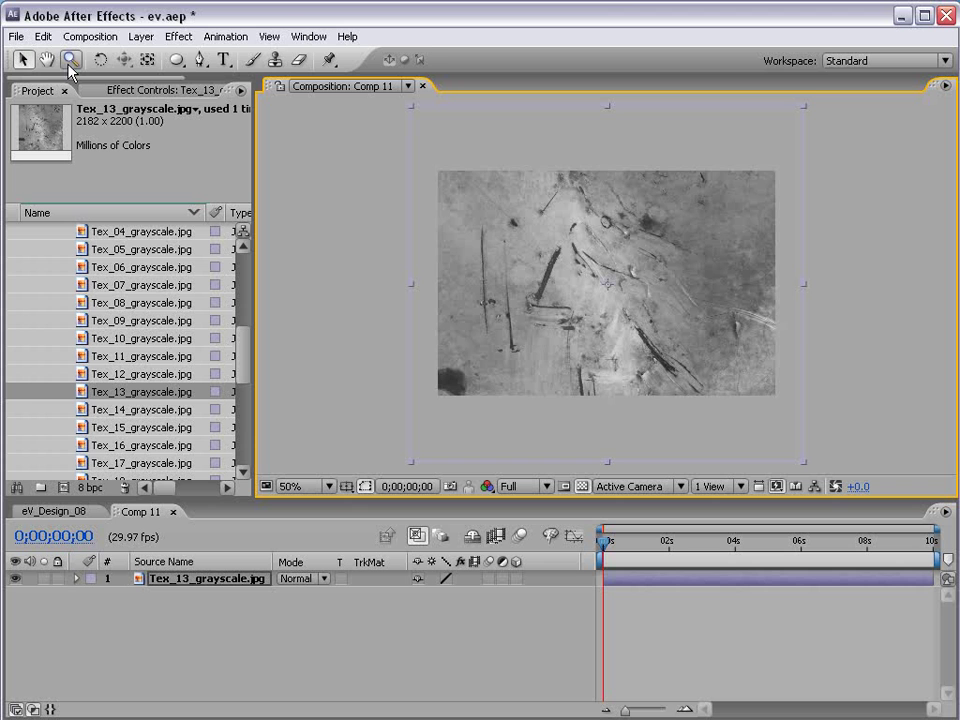
click(100, 60)
drag(698, 398, 485, 341)
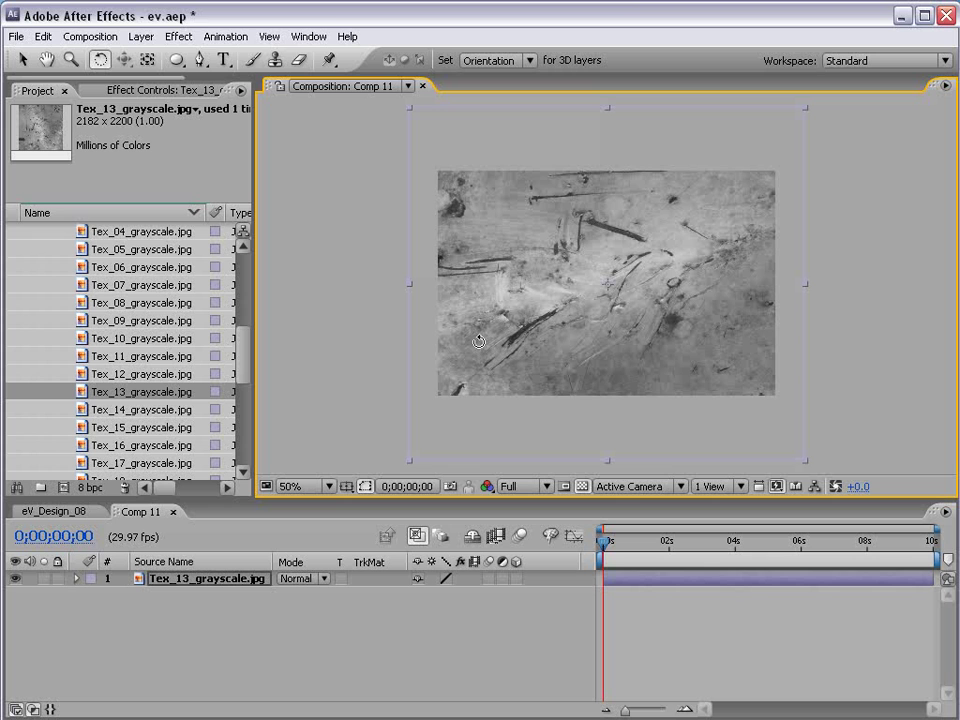
Add a new full-frame black solid layer to Comp 11.
key(v)
click(141, 36)
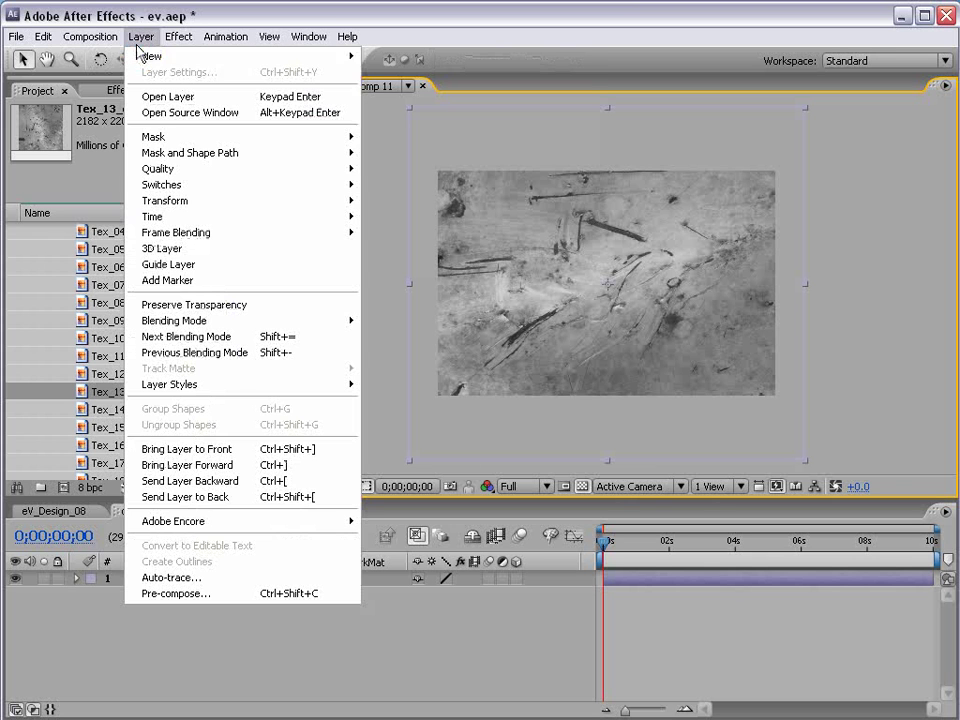
mouse_move(152, 56)
click(430, 72)
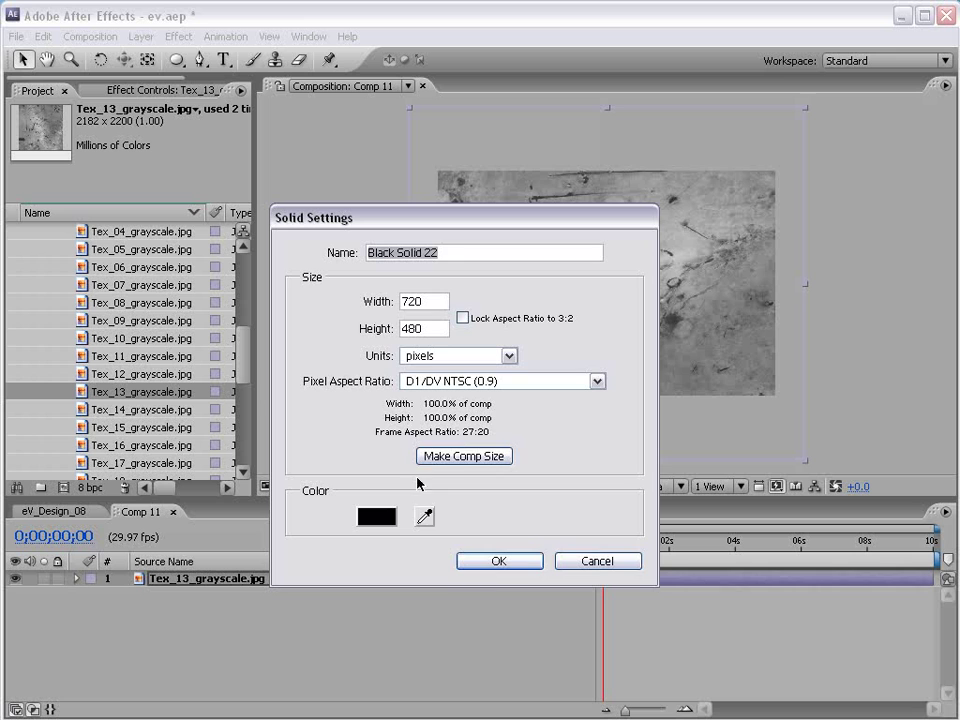
click(498, 563)
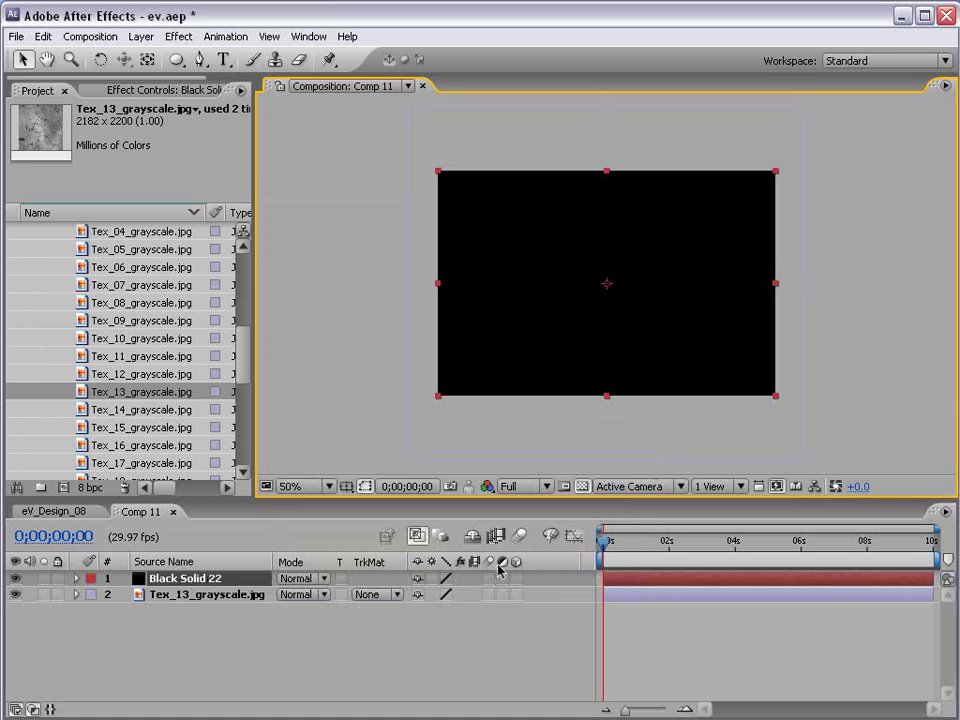
Apply a Ramp effect to the solid with a dark red start colour and black end colour.
click(180, 37)
mouse_move(357, 226)
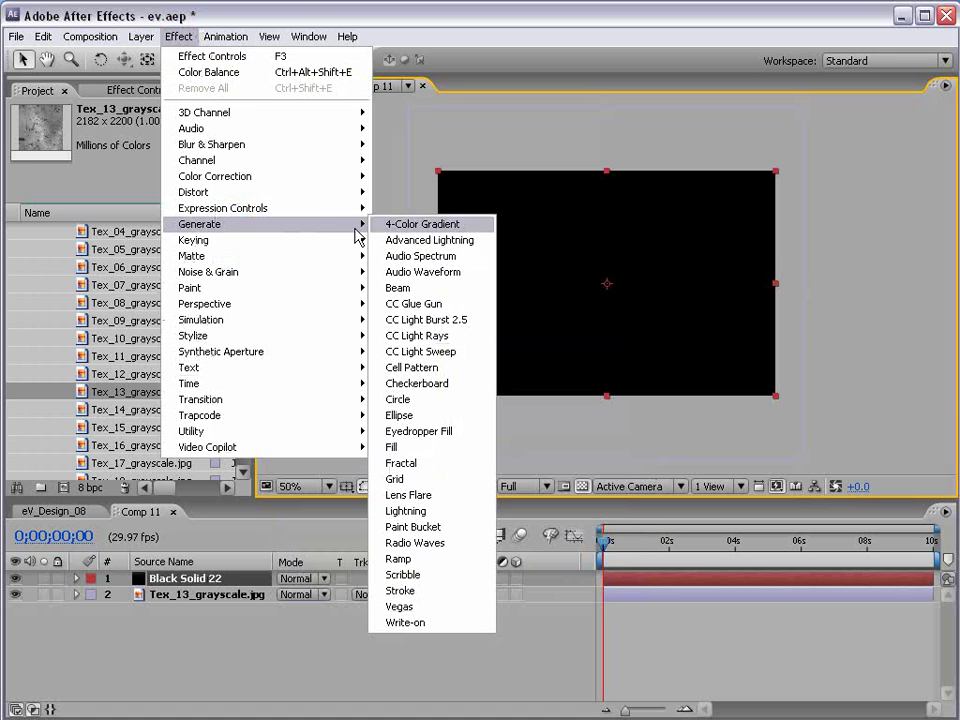
click(424, 561)
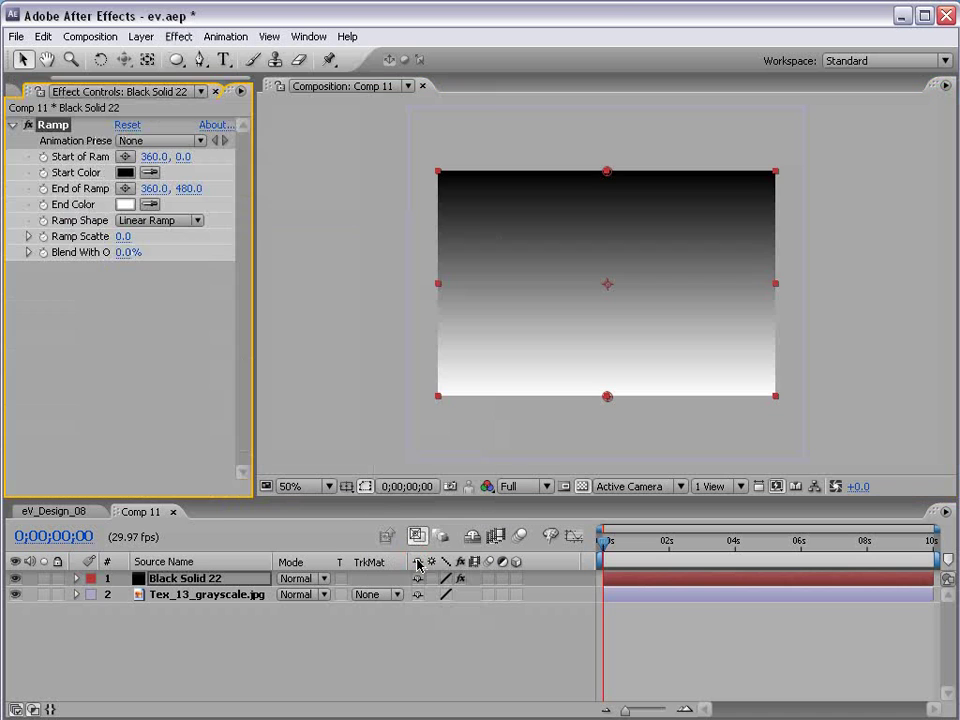
click(124, 172)
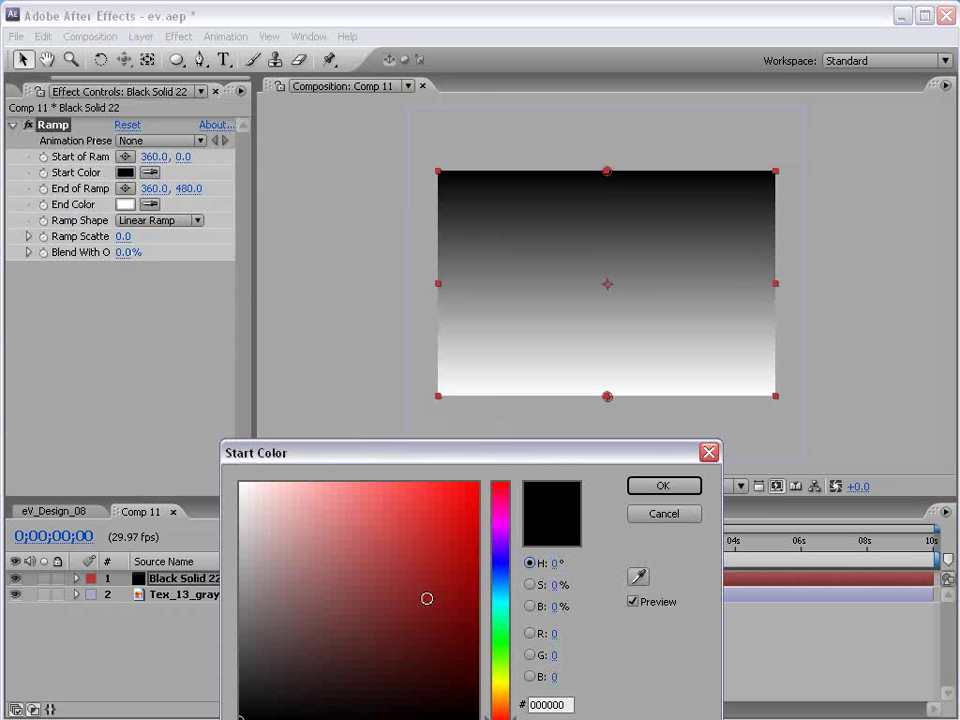
drag(440, 668, 476, 645)
click(663, 486)
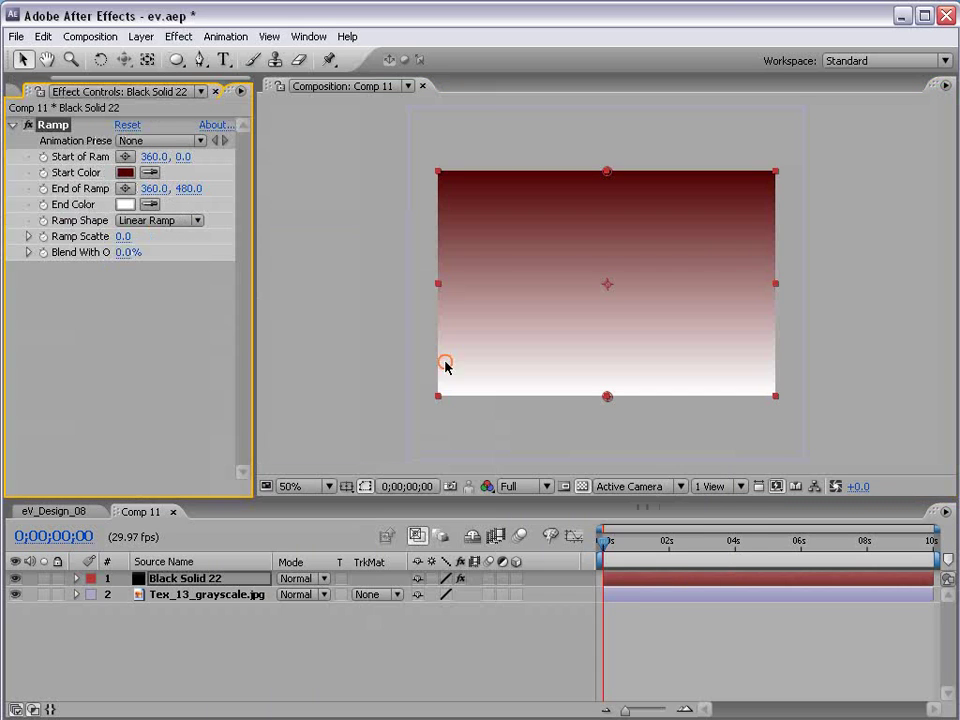
click(125, 204)
click(350, 588)
drag(350, 588, 470, 718)
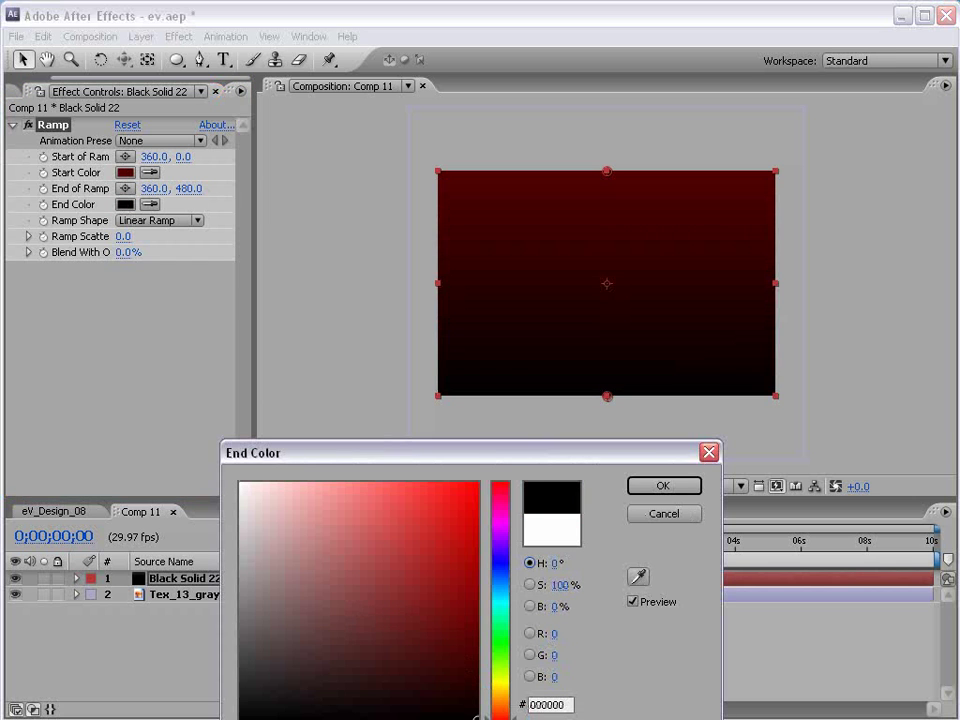
click(655, 487)
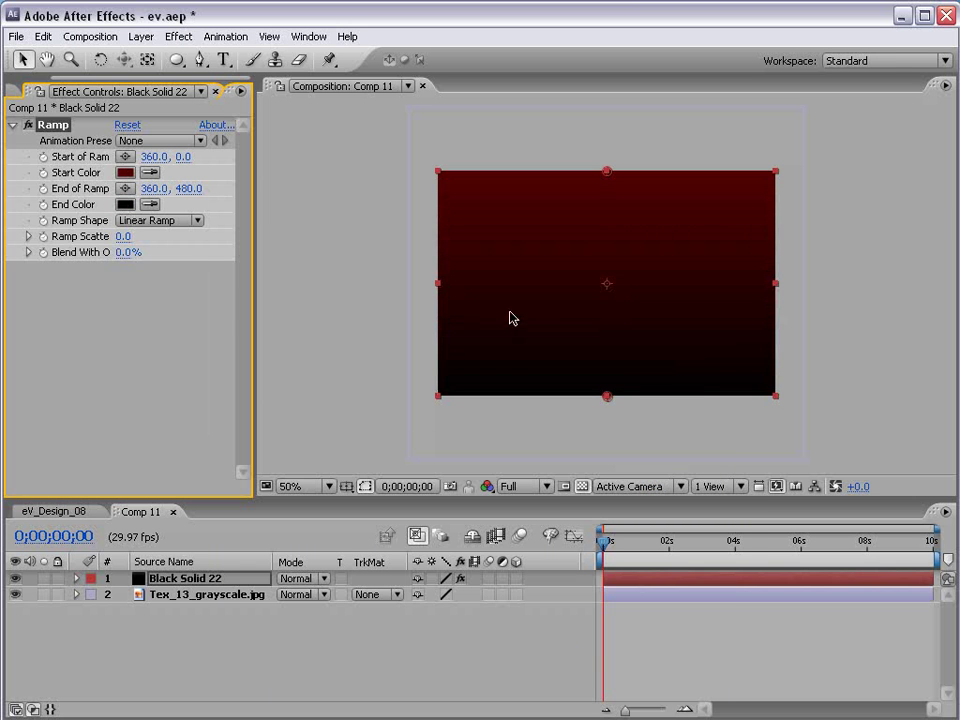
Make the ramp radial, centre the glow, and push the end point past the corner.
drag(607, 172, 657, 346)
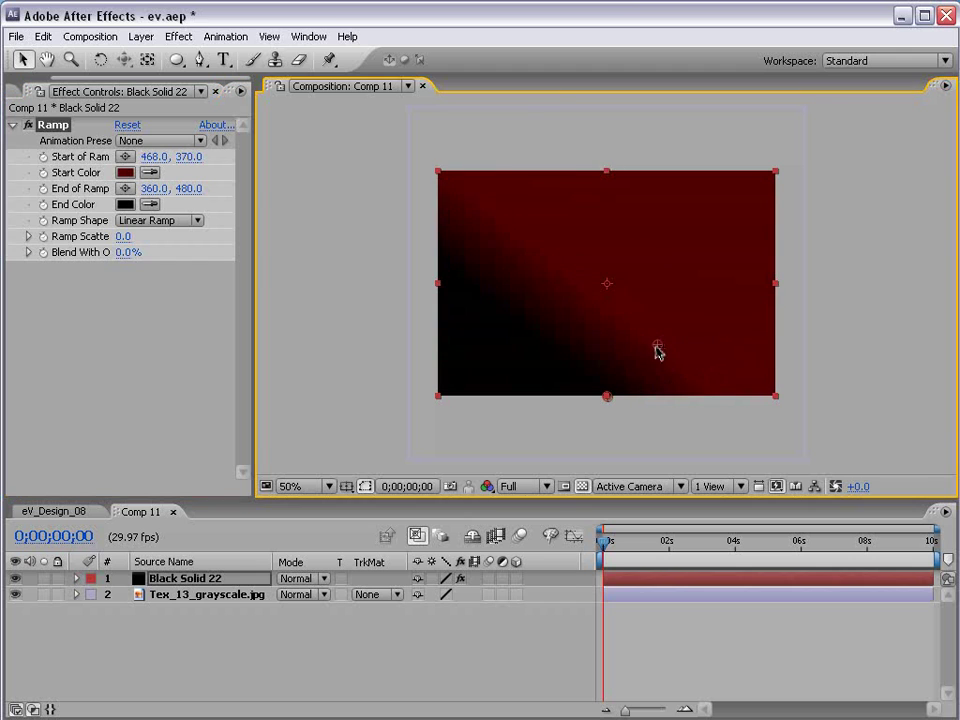
drag(605, 401, 695, 400)
click(160, 220)
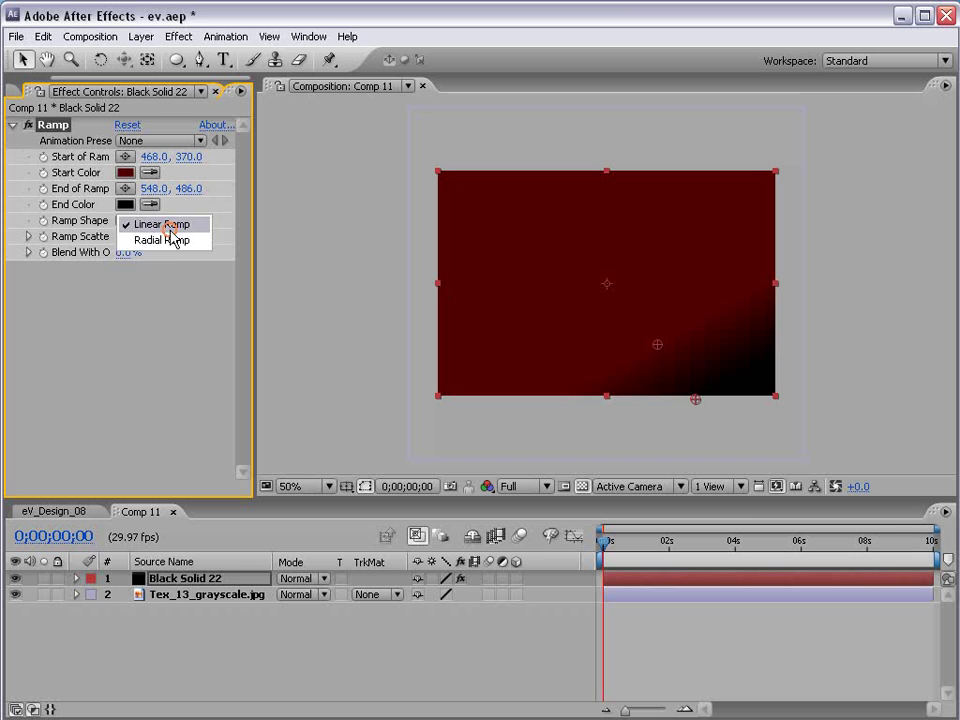
click(200, 240)
drag(695, 402, 885, 576)
mouse_move(657, 348)
mouse_down()
mouse_move(654, 332)
mouse_move(662, 334)
mouse_up()
Brighten the ramp's start red to 9B0000 and pull the end point inward to tighten the glow.
click(125, 172)
drag(470, 610, 479, 580)
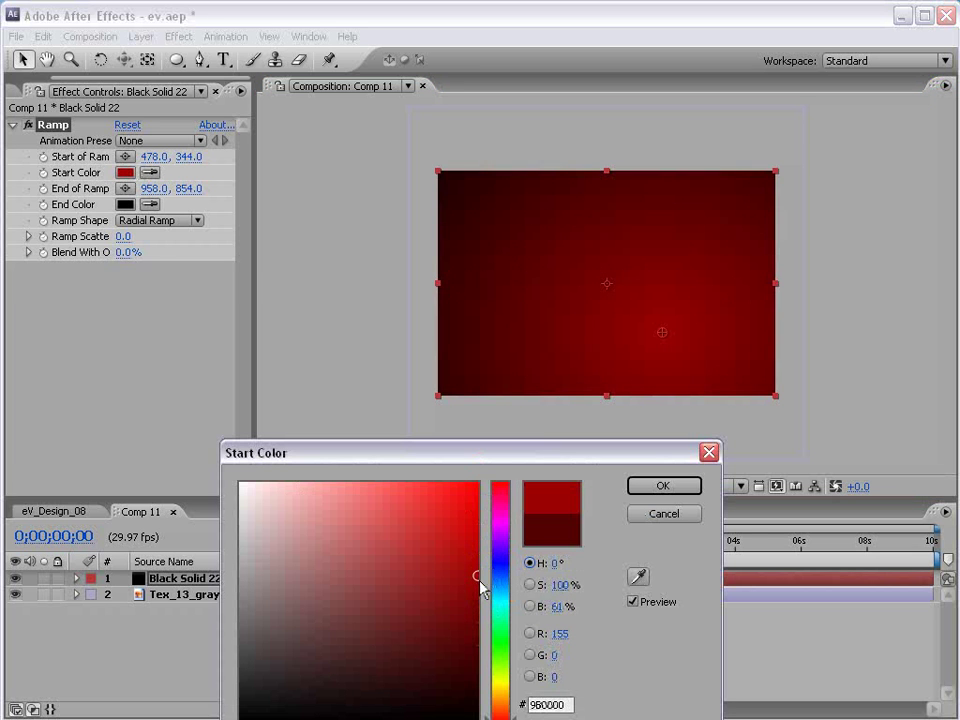
click(660, 488)
key(grave)
key(grave)
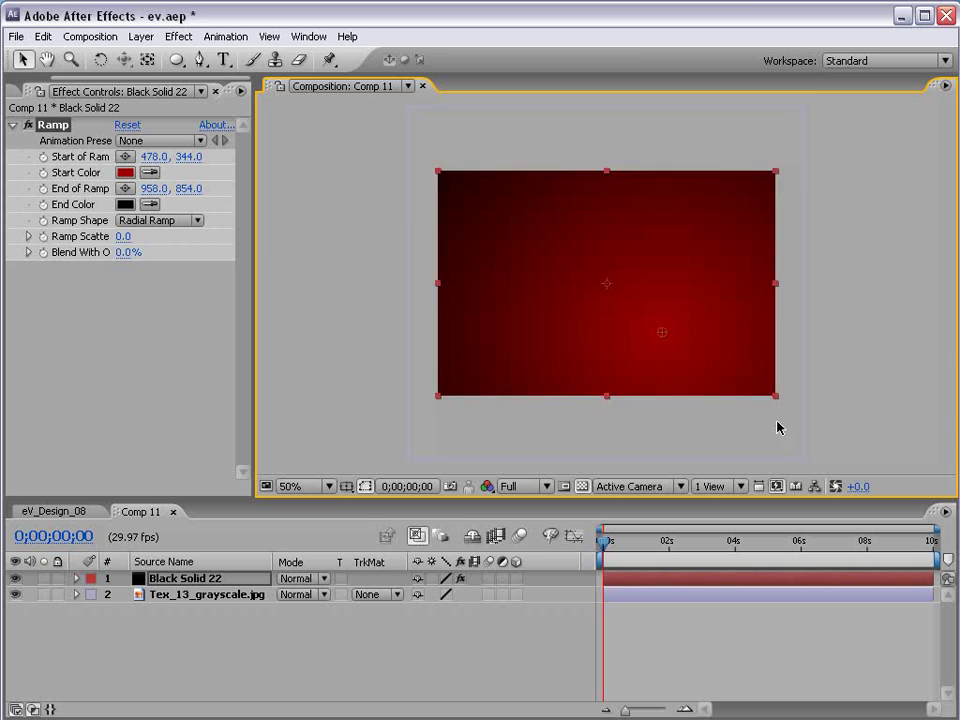
key(comma)
drag(746, 429, 726, 401)
key(period)
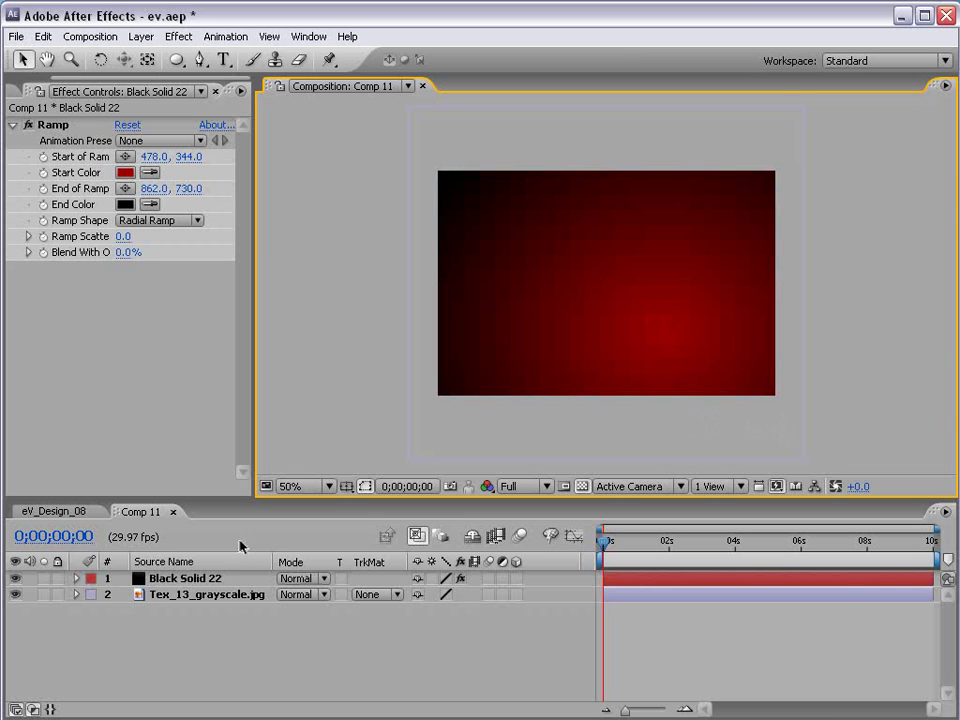
Place Tex_13_grayscale.jpg above Black Solid 22 and set its blend mode to Overlay.
drag(187, 580, 155, 597)
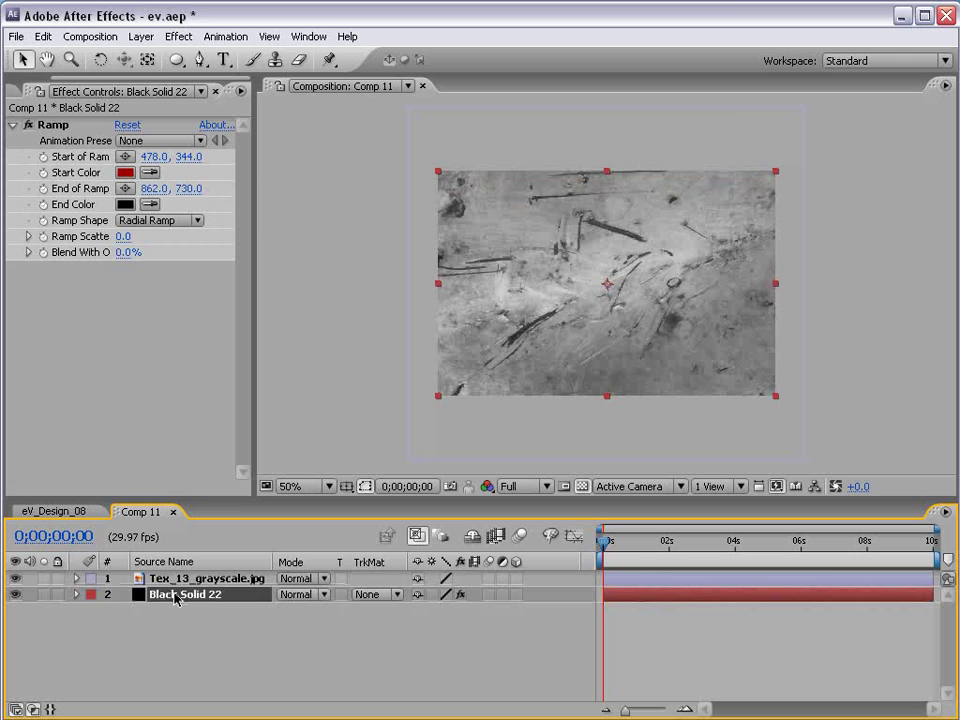
click(182, 582)
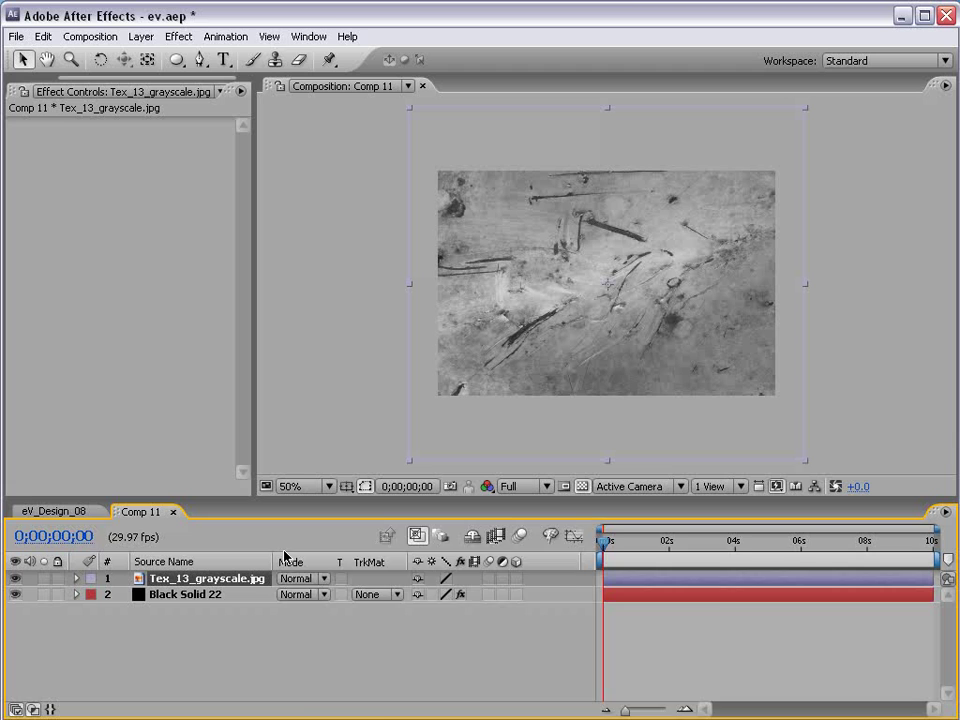
click(298, 579)
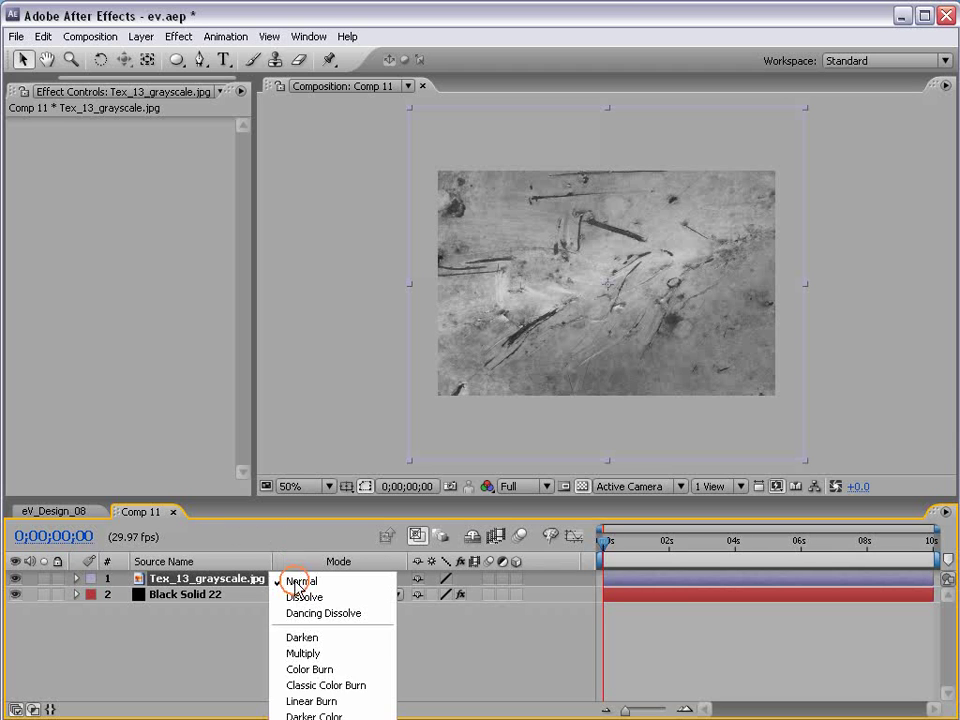
click(318, 710)
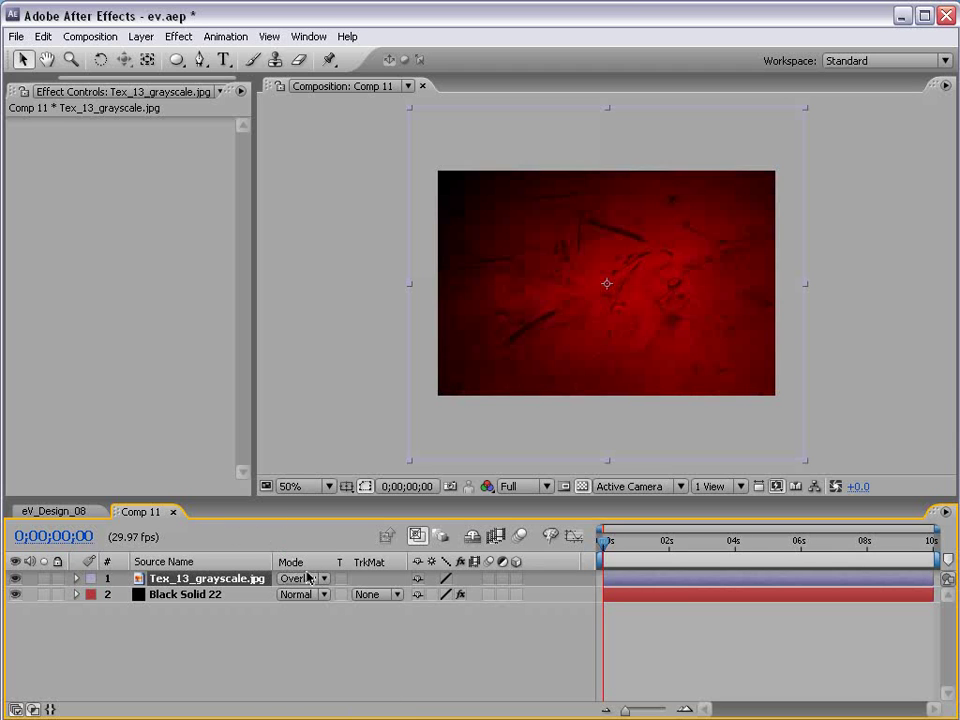
drag(626, 314, 617, 301)
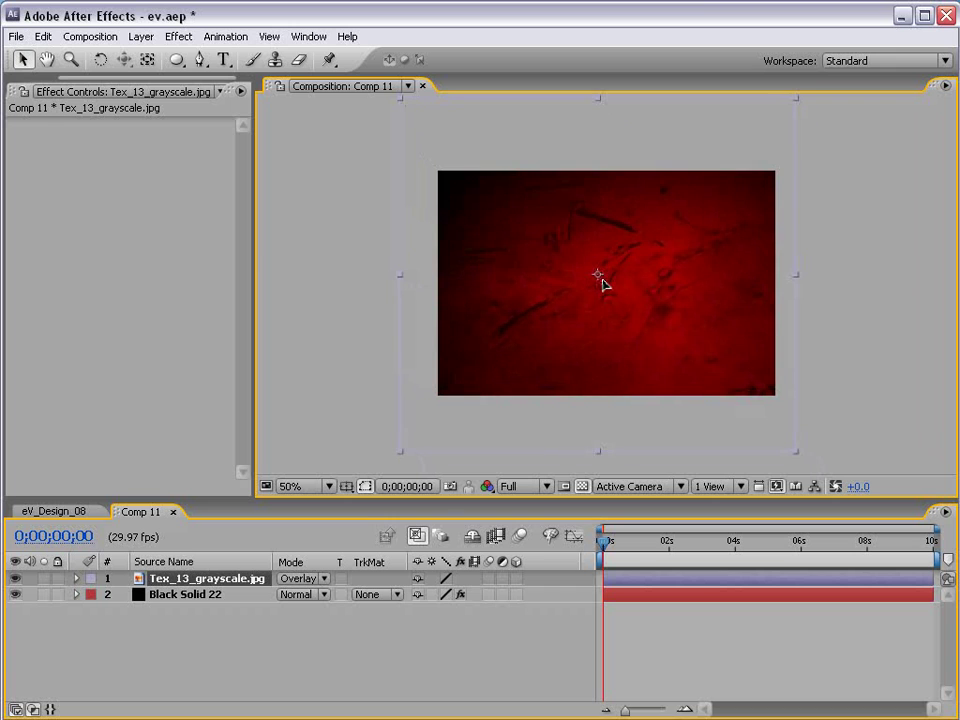
click(695, 604)
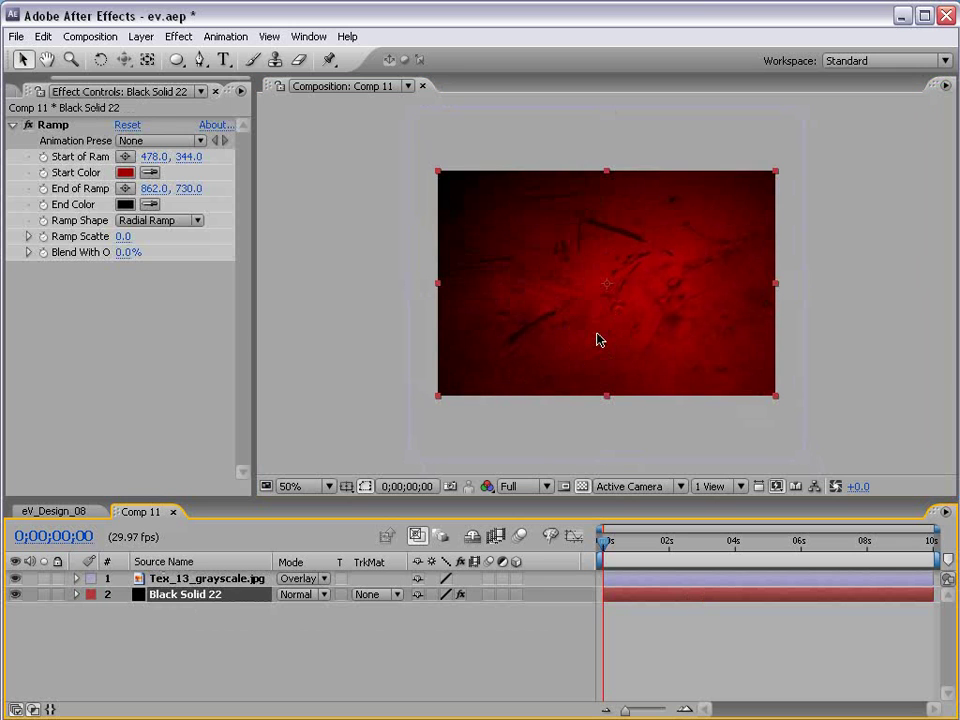
Add a new black solid and squash it into a thin horizontal band.
click(143, 37)
mouse_move(141, 57)
click(432, 73)
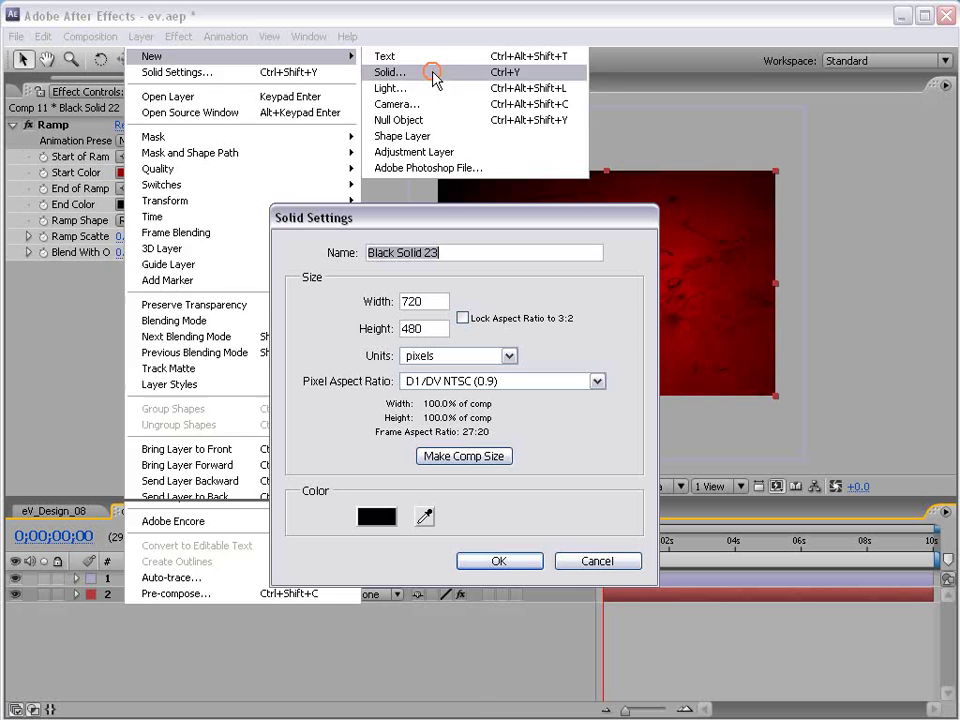
click(374, 516)
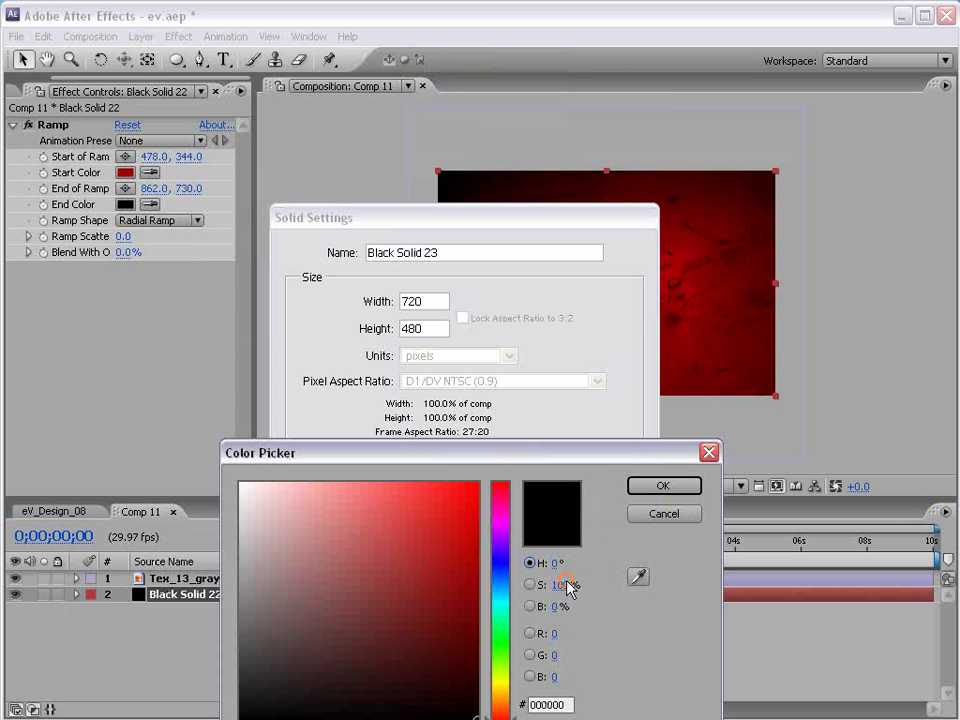
click(640, 486)
click(499, 562)
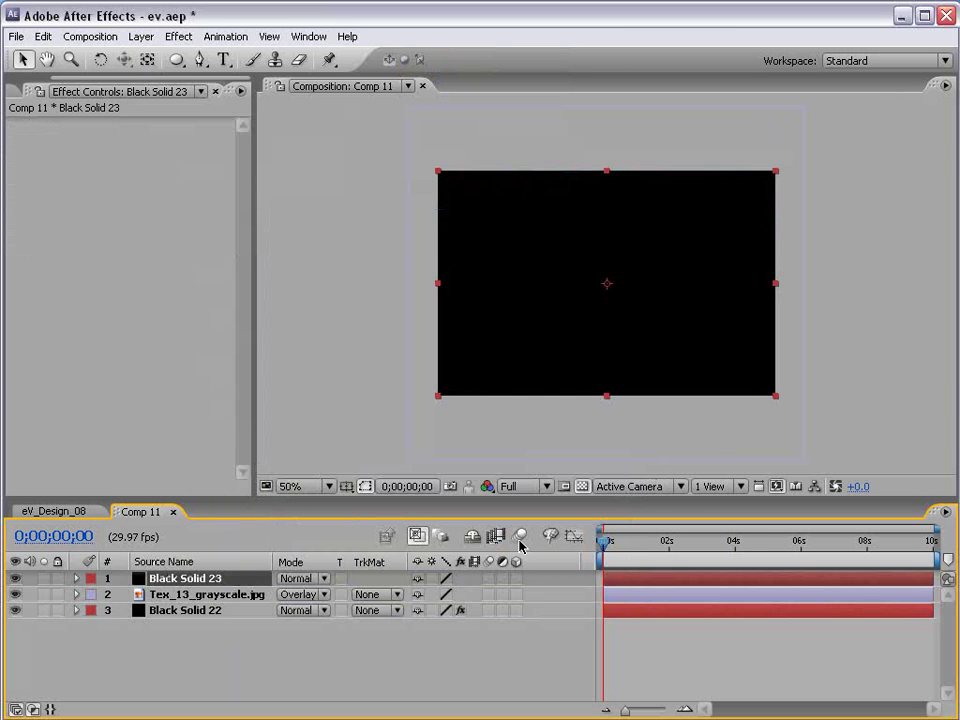
drag(608, 174, 608, 262)
Duplicate the band and set both band layers' Opacity to 24%.
click(216, 577)
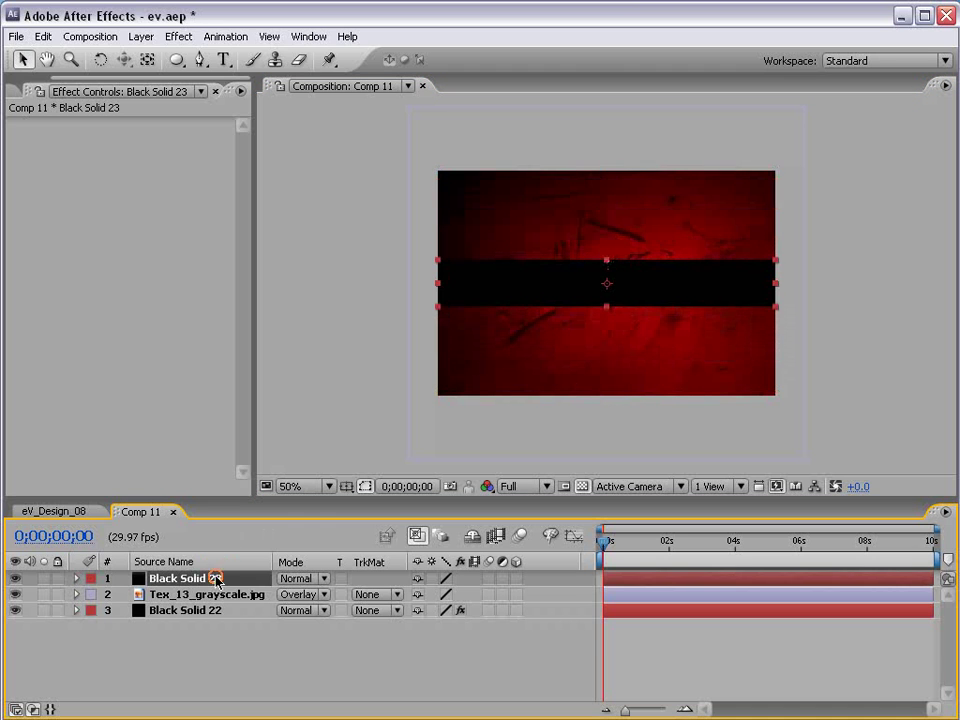
key(ctrl+d)
shift+click(217, 594)
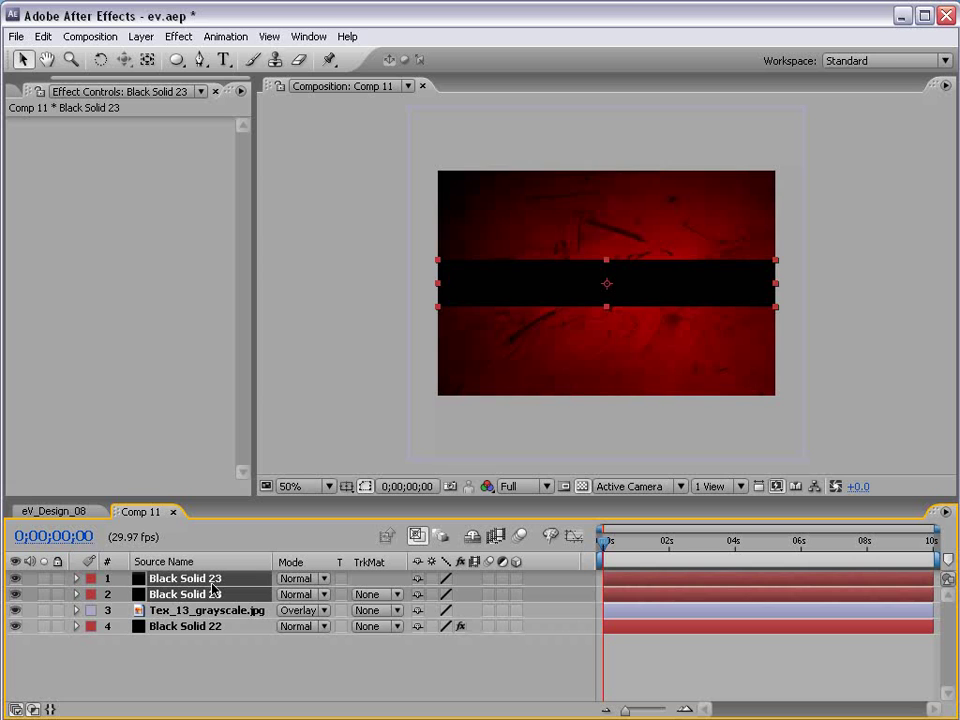
key(t)
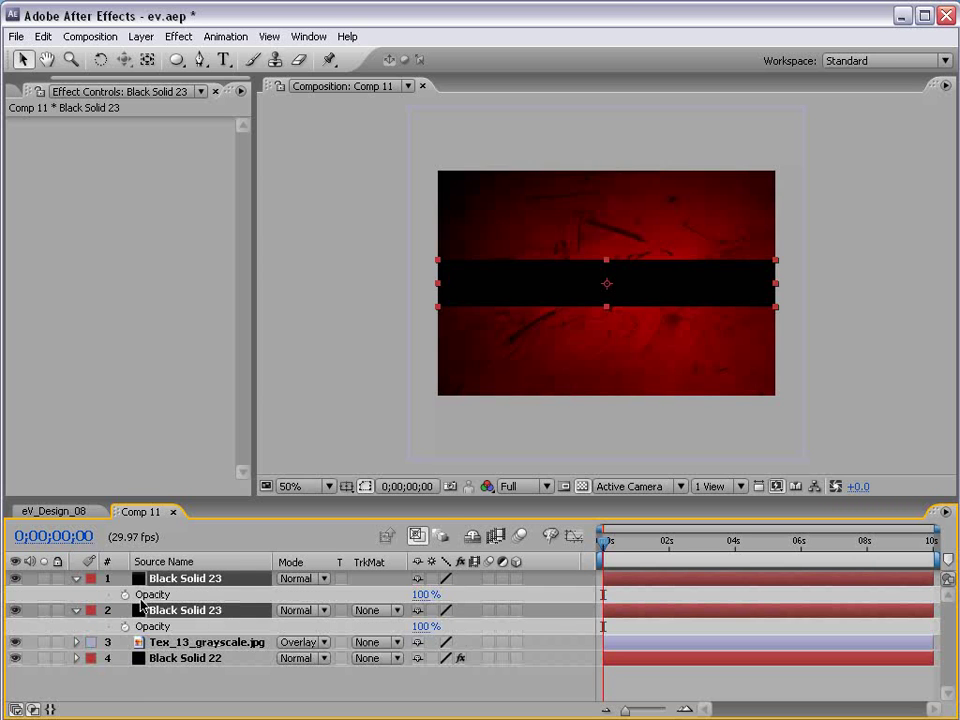
drag(426, 594, 328, 598)
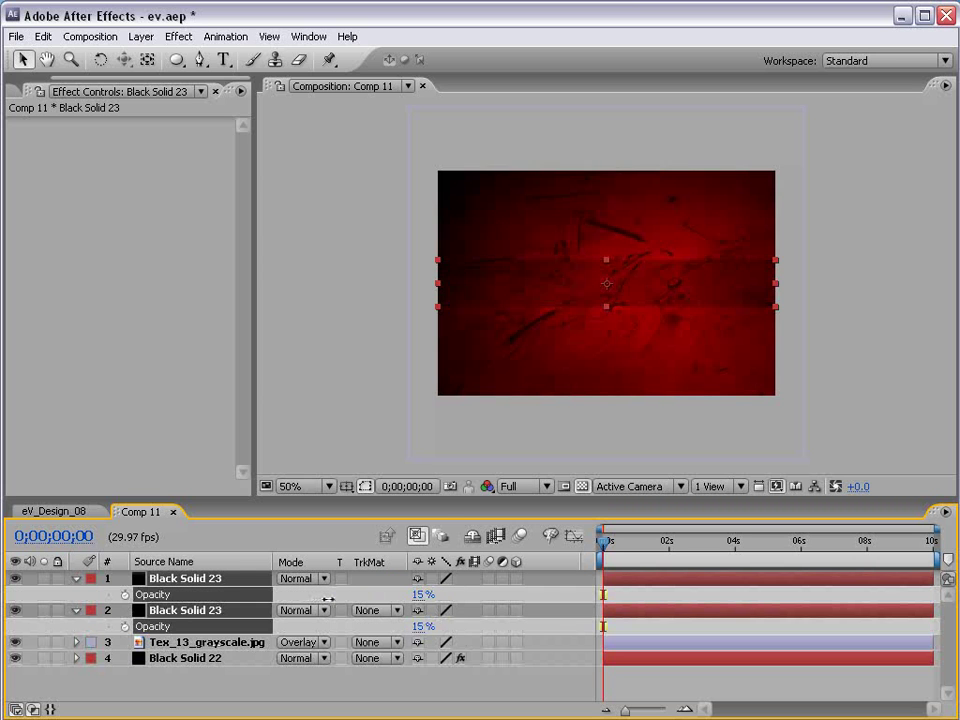
click(632, 584)
click(632, 580)
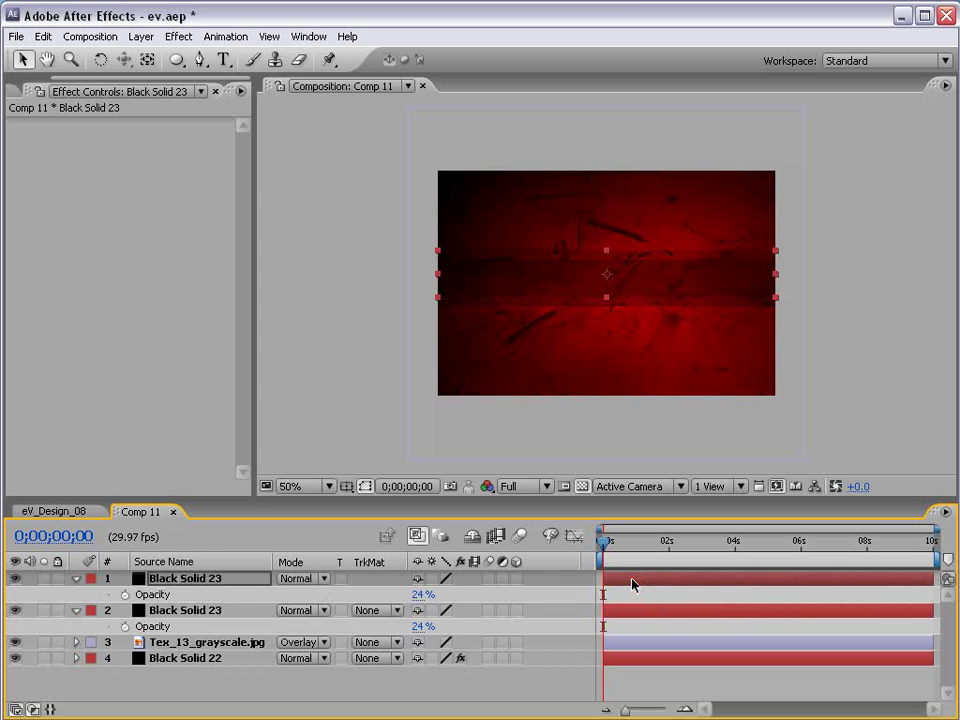
Move the second black band lower in the frame.
key(slash)
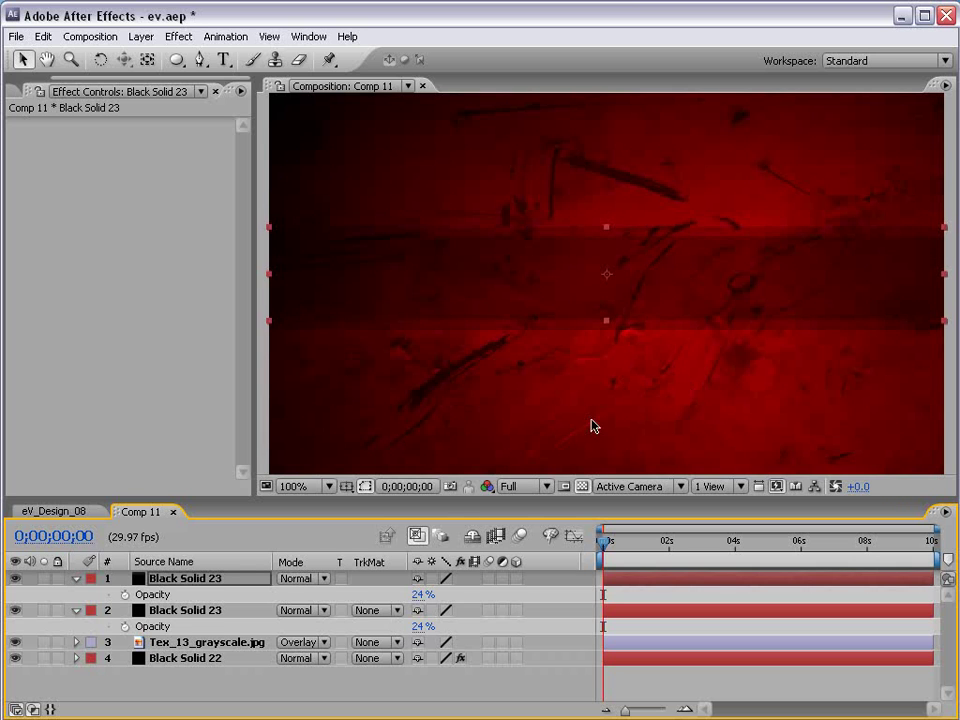
click(183, 612)
key(comma)
drag(627, 287, 634, 337)
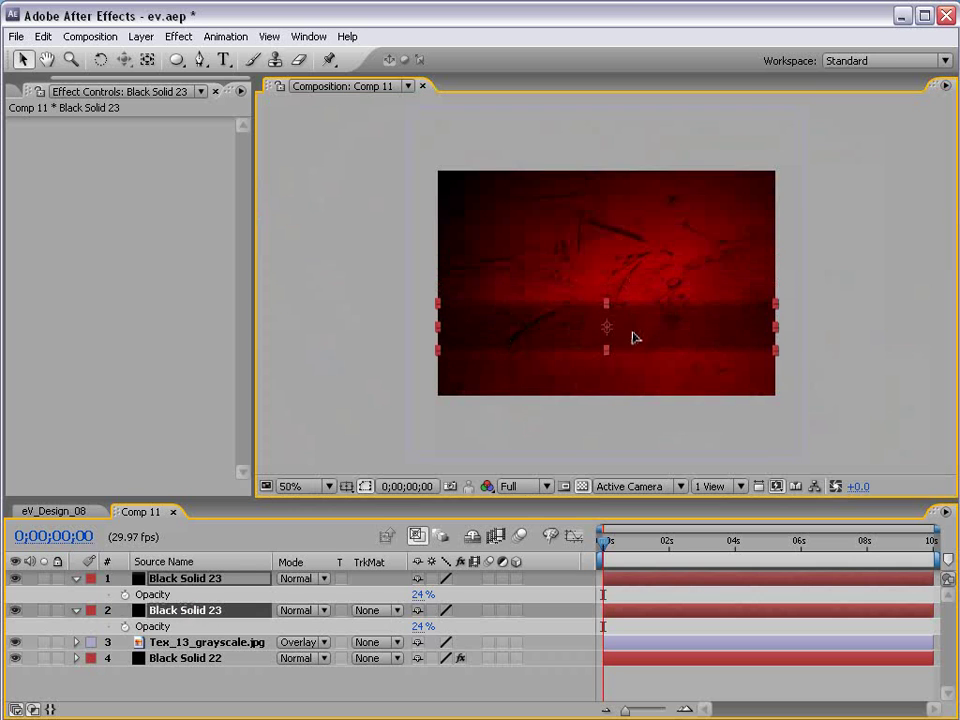
key(period)
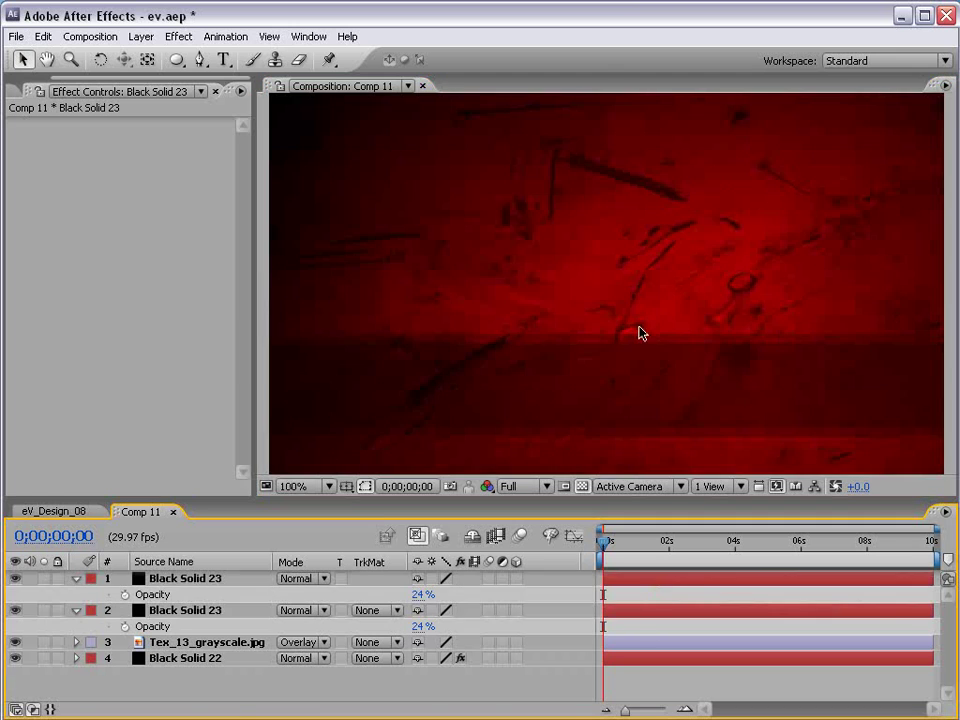
key(grave)
key(grave)
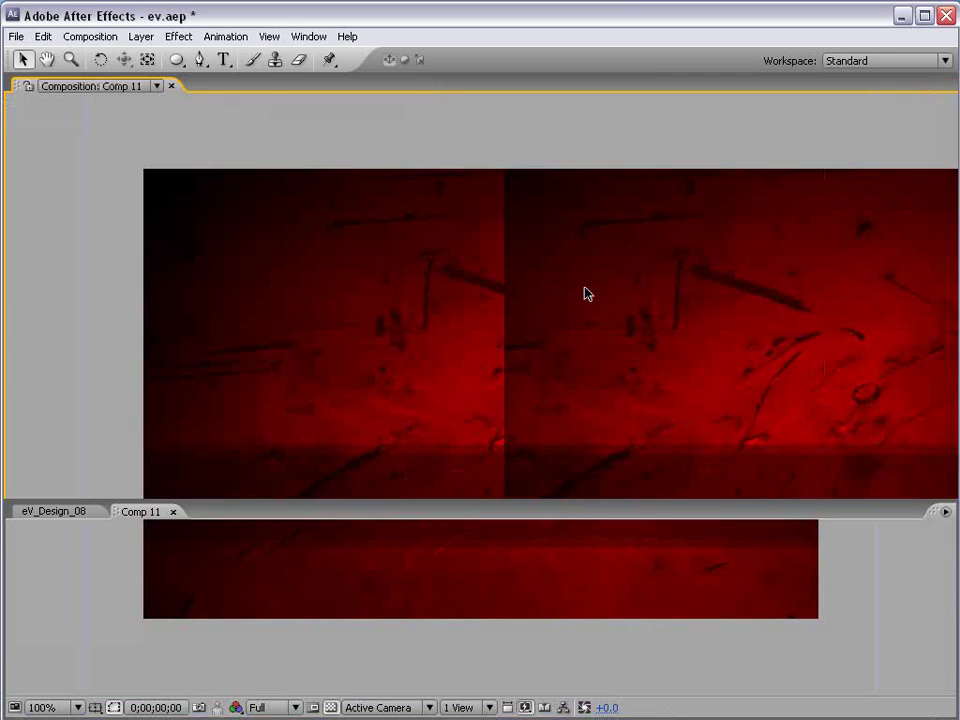
key(comma)
Collapse both bands' Opacity properties and check the background up close.
click(76, 578)
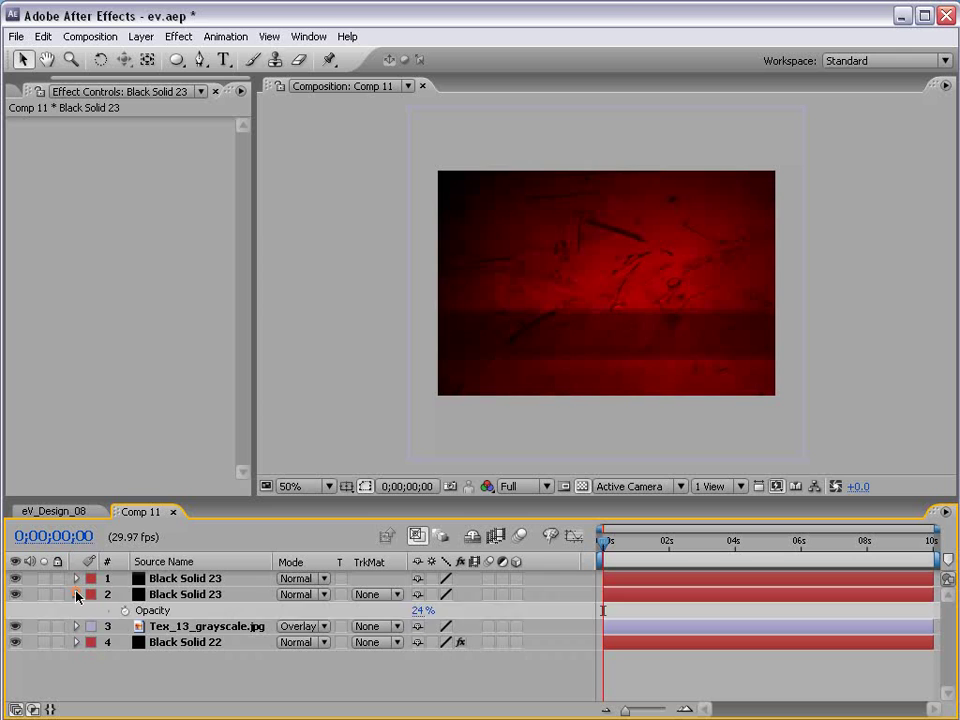
click(76, 594)
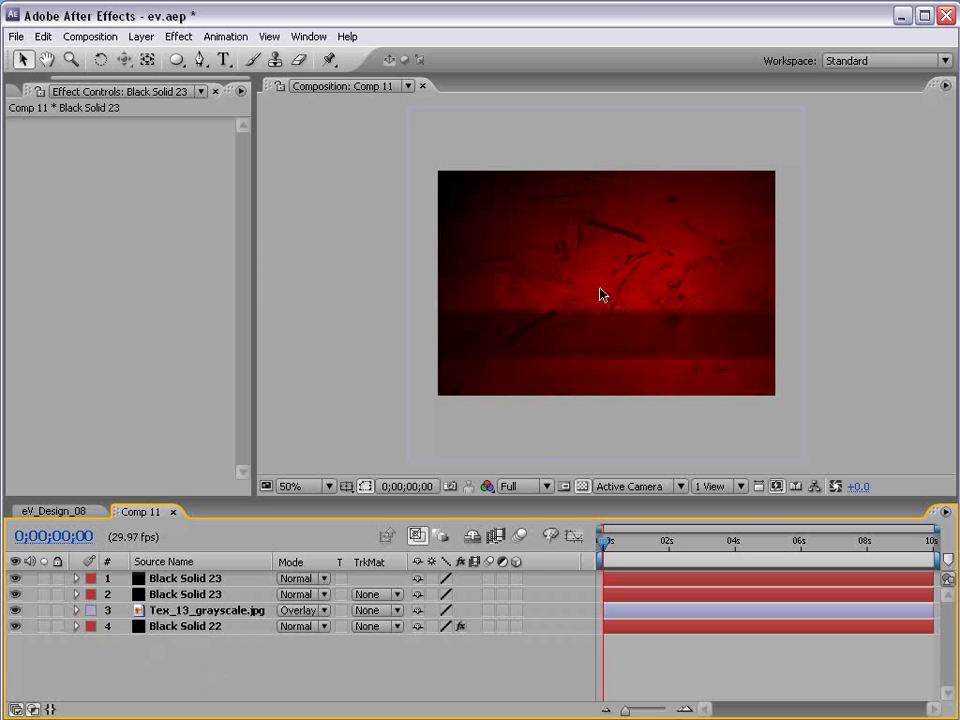
key(period)
key(comma)
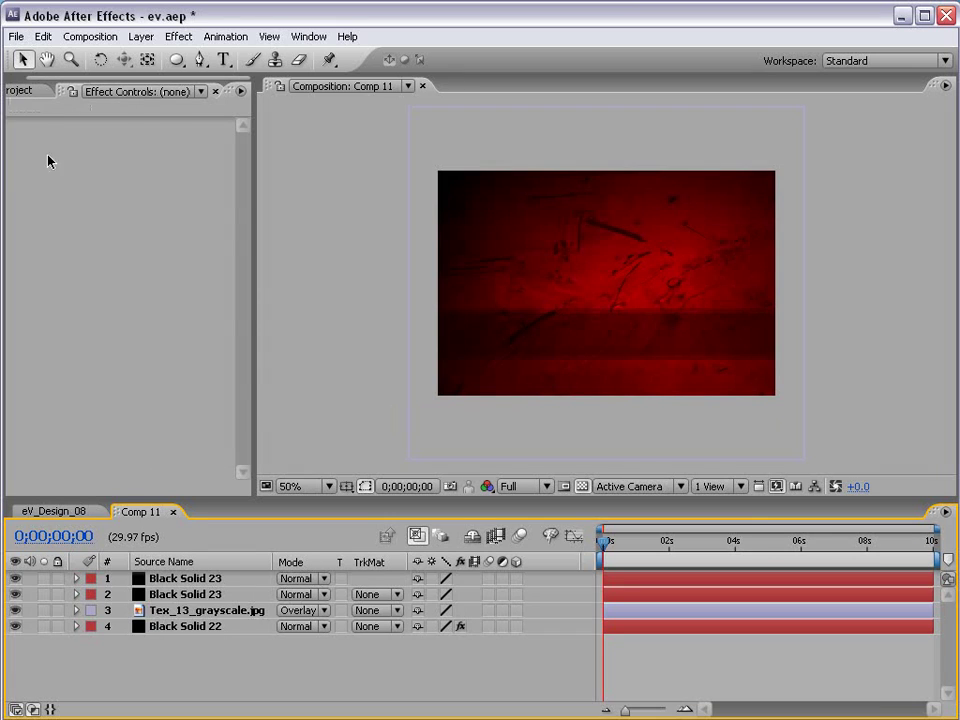
Add Arrow_02.mov and Arrow_10.mov from the Arrows folder to the comp.
click(17, 89)
drag(242, 378, 240, 288)
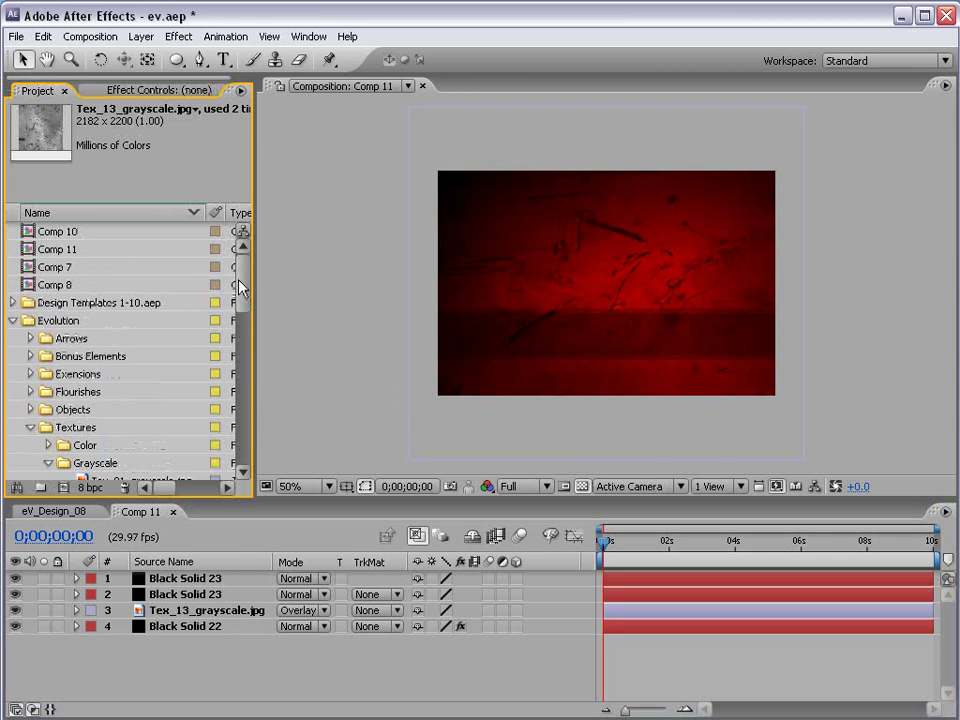
click(31, 430)
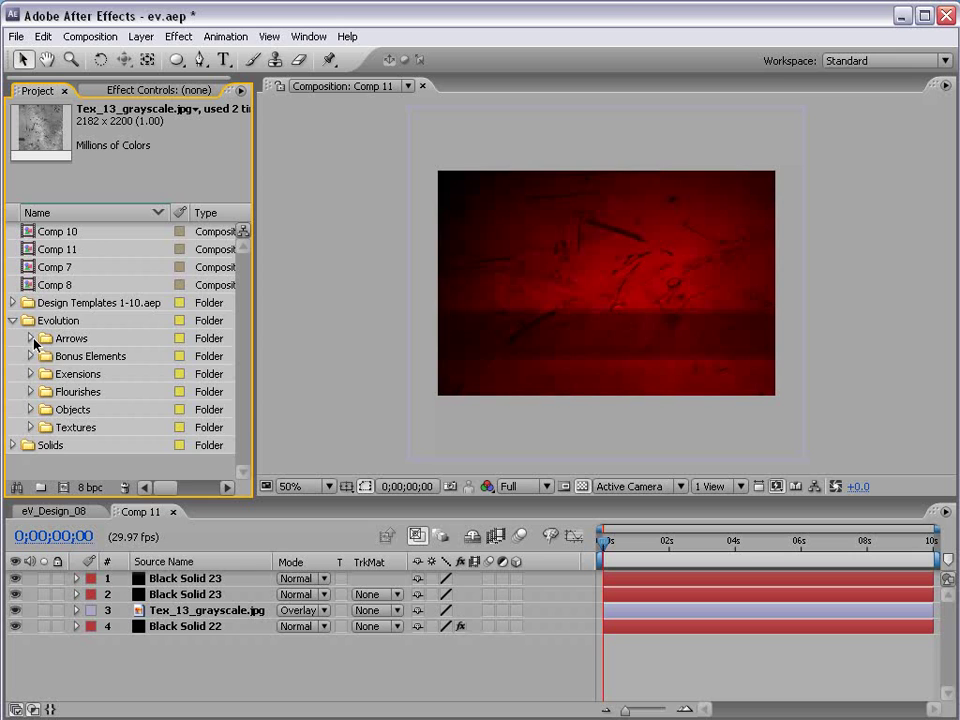
click(31, 338)
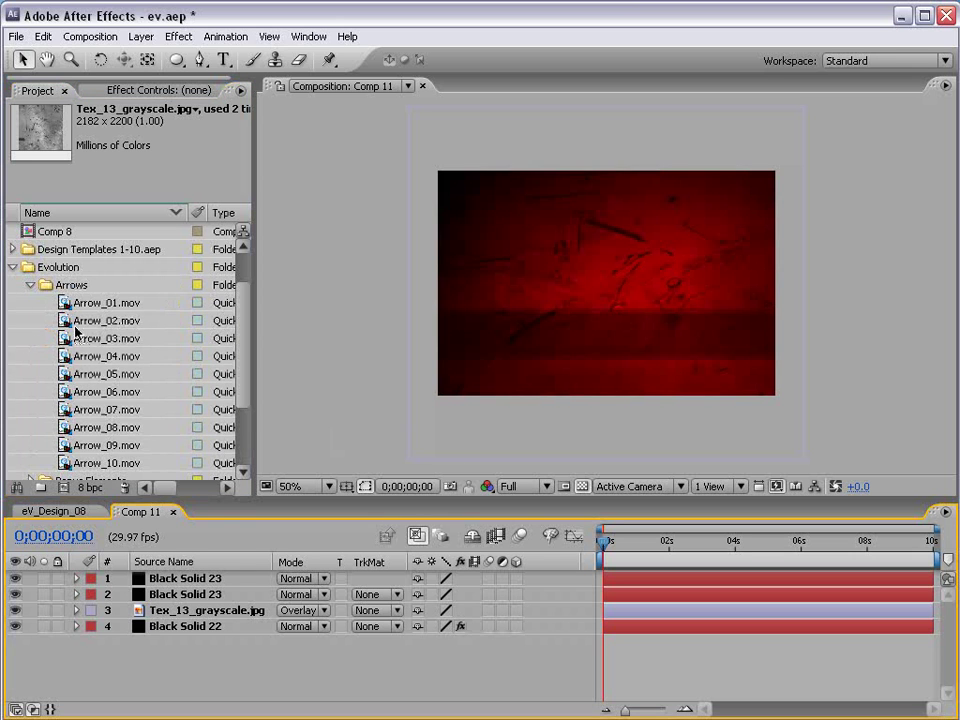
drag(75, 320, 603, 285)
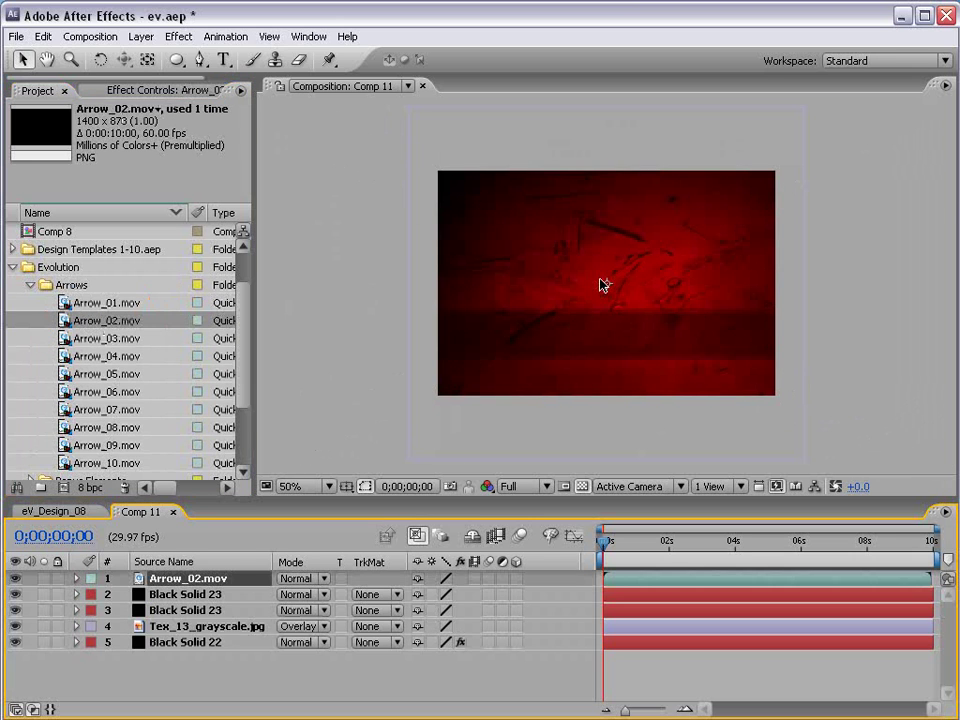
drag(73, 462, 517, 280)
At 0;00;03;07, shrink both arrow layers and position them over the red background.
drag(605, 548, 710, 543)
key(comma)
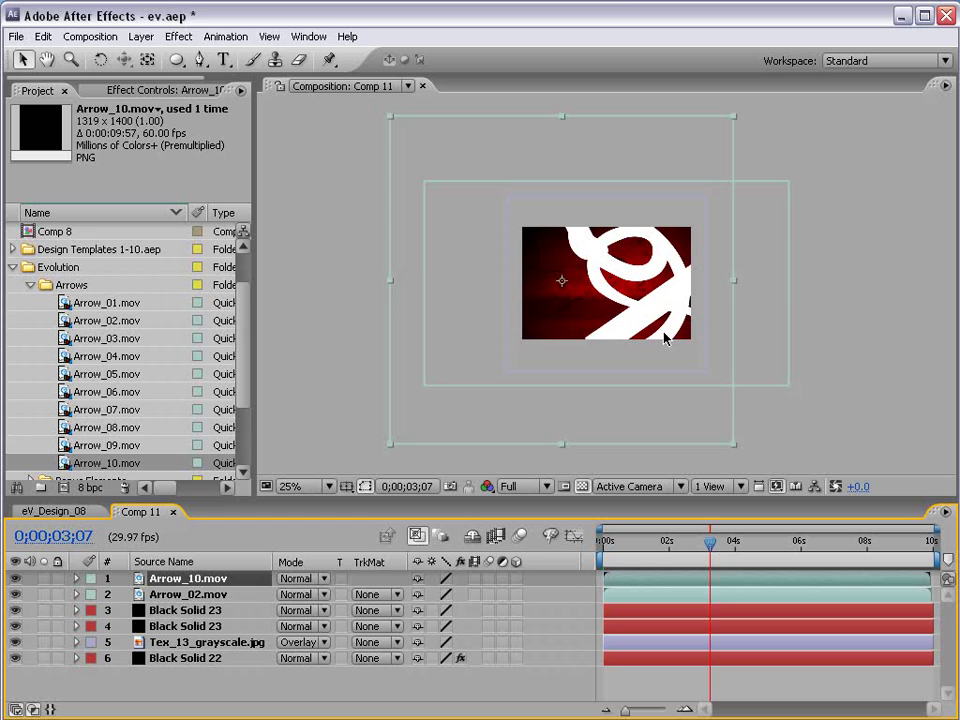
drag(735, 449, 617, 310)
click(709, 595)
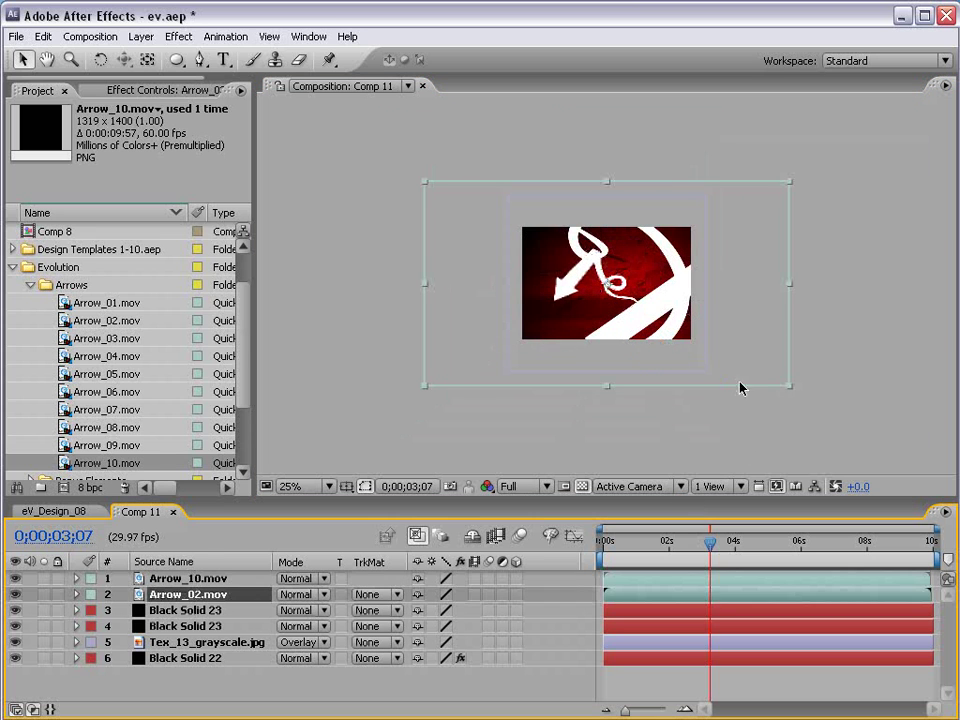
drag(790, 386, 698, 326)
key(period)
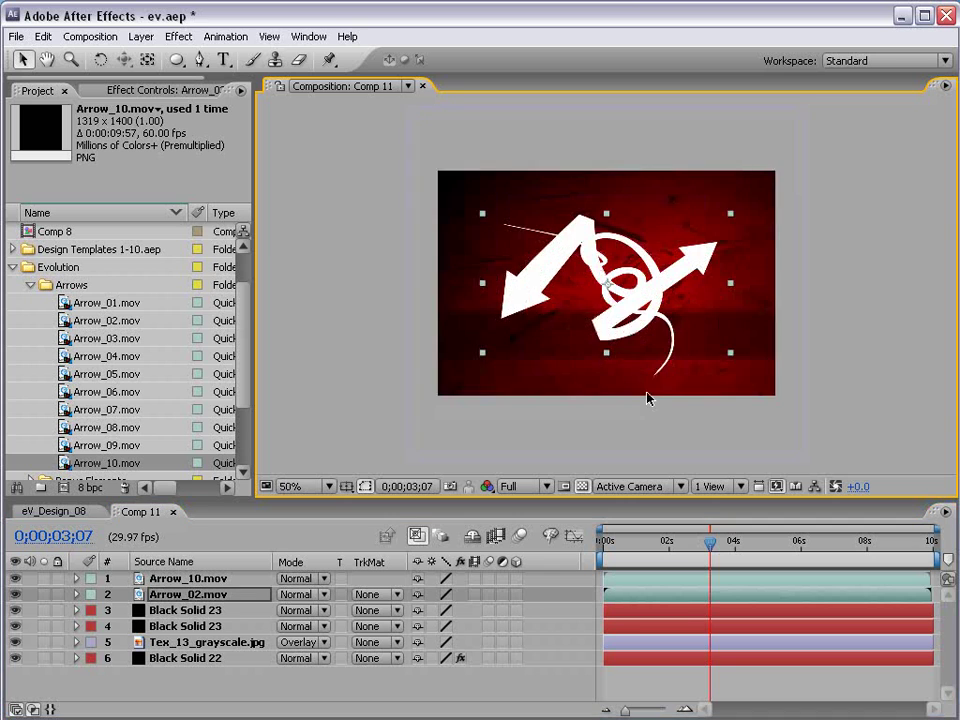
key(period)
key(comma)
drag(647, 397, 688, 331)
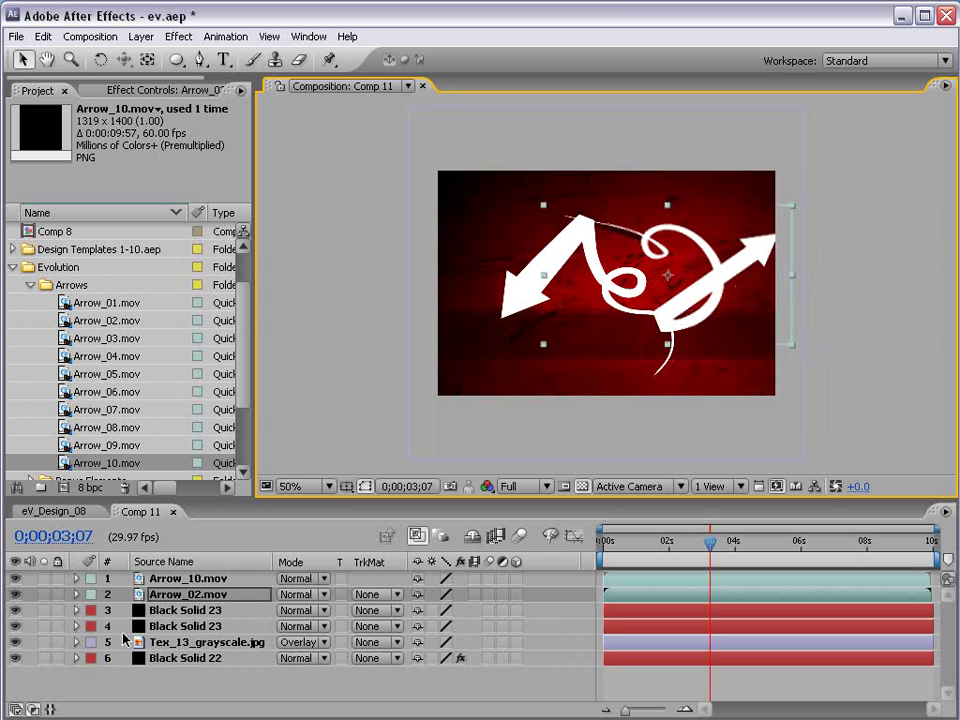
Apply a Fill effect to Arrow_02 with the colour set to black (000000).
click(180, 37)
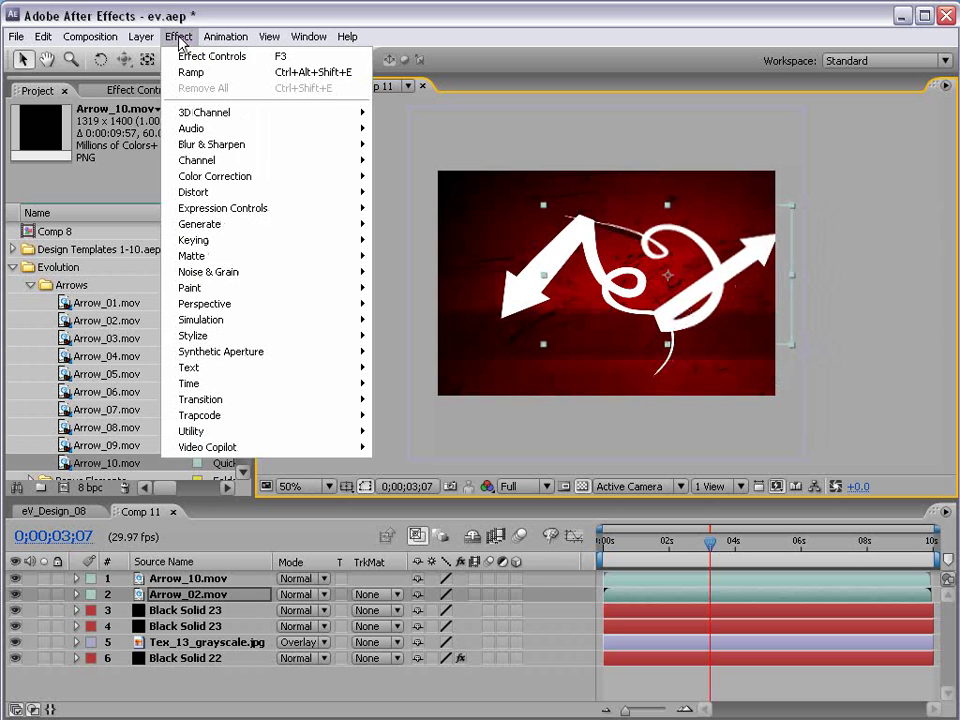
mouse_move(217, 223)
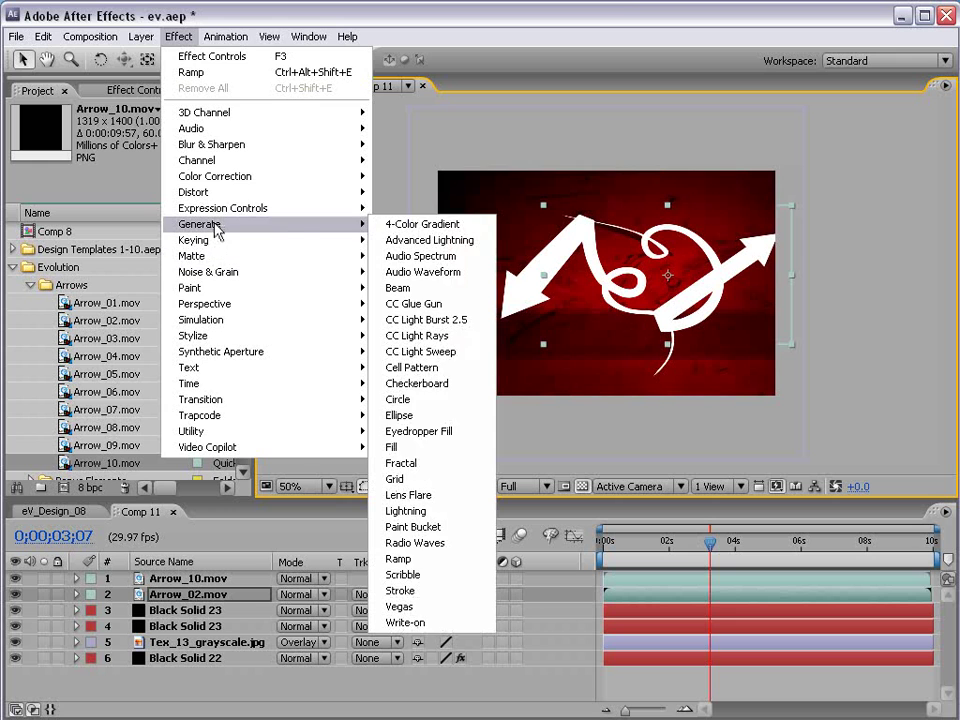
click(392, 447)
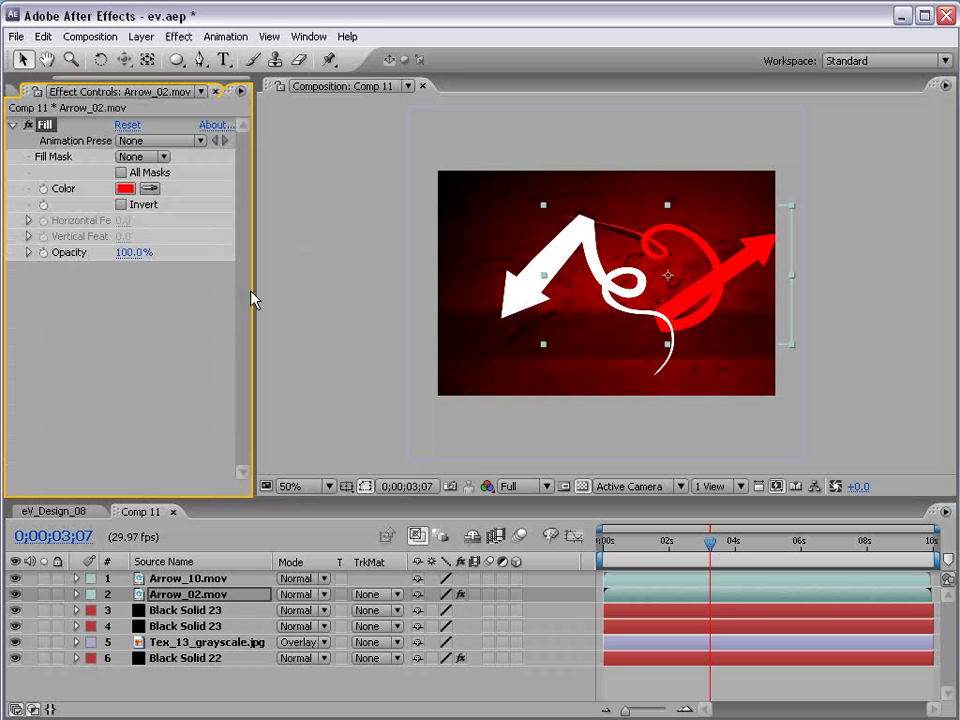
click(133, 190)
click(478, 716)
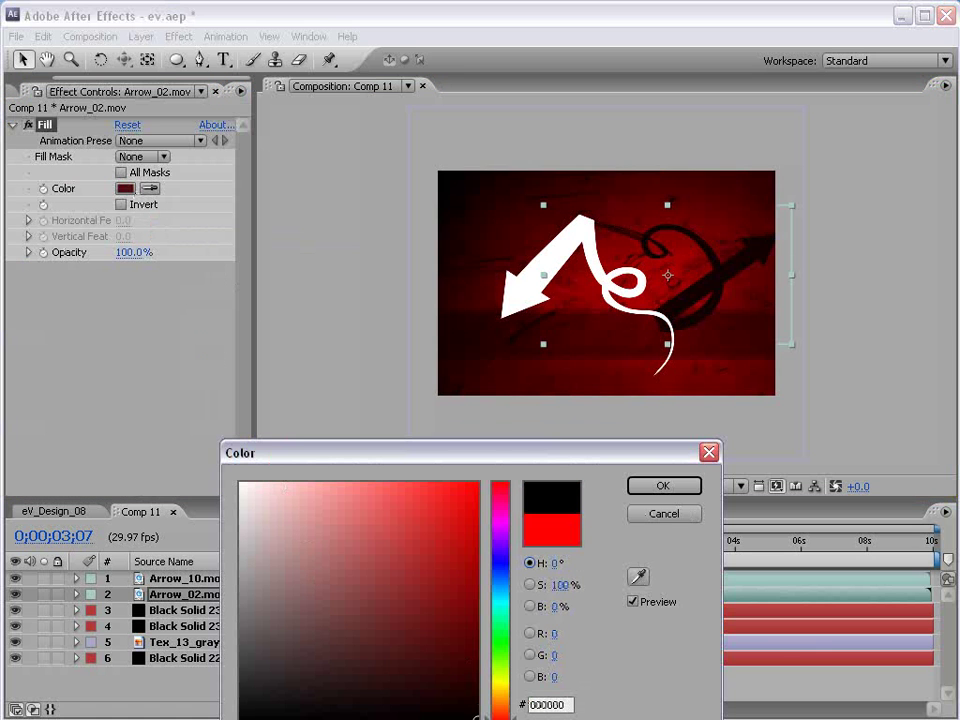
click(663, 486)
click(192, 583)
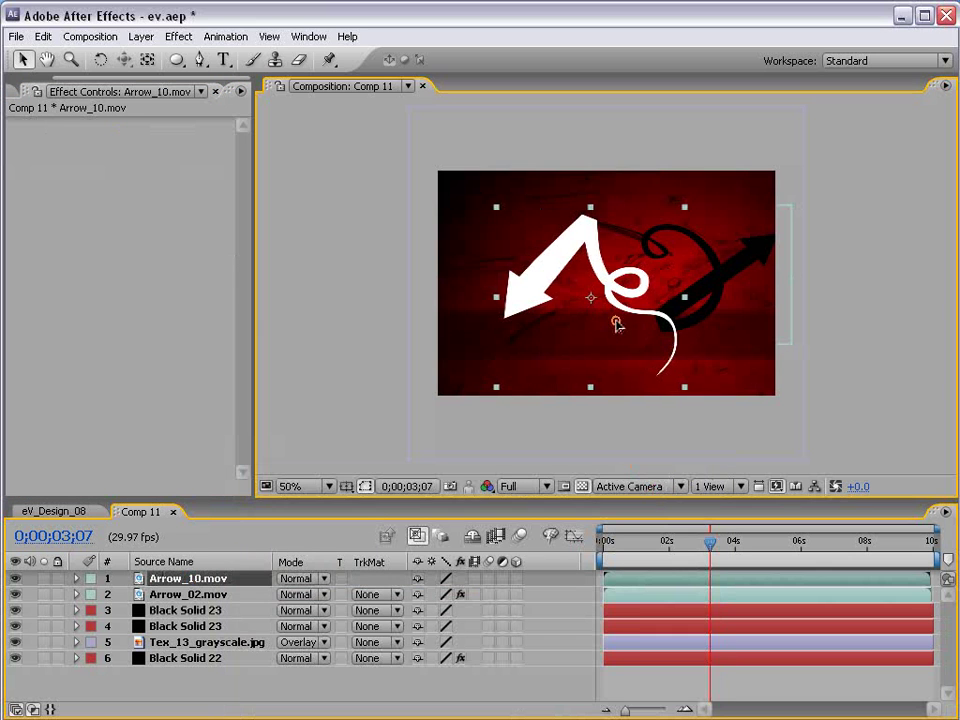
Shift the white arrow right and down, then rotate the black arrow and move it up-right.
drag(675, 319, 715, 350)
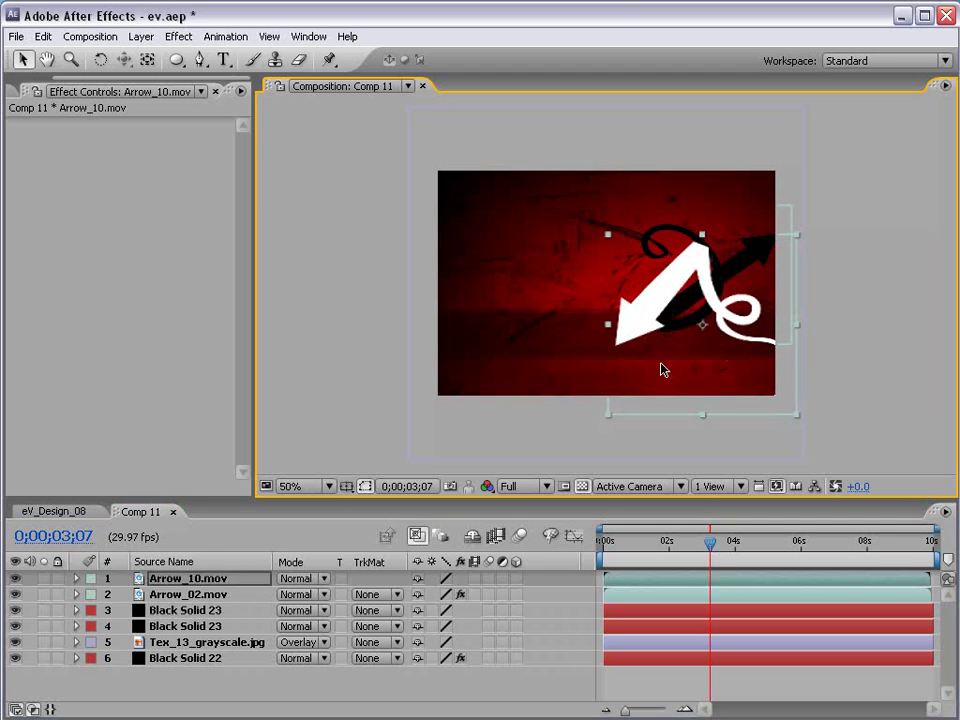
click(198, 594)
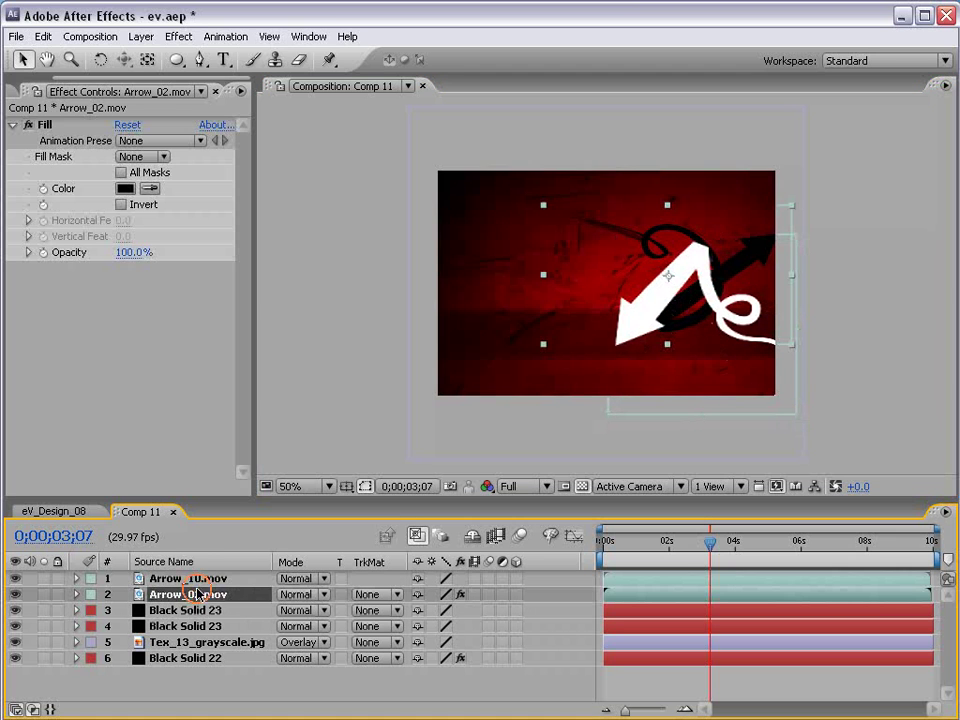
click(100, 59)
drag(563, 189, 514, 350)
key(v)
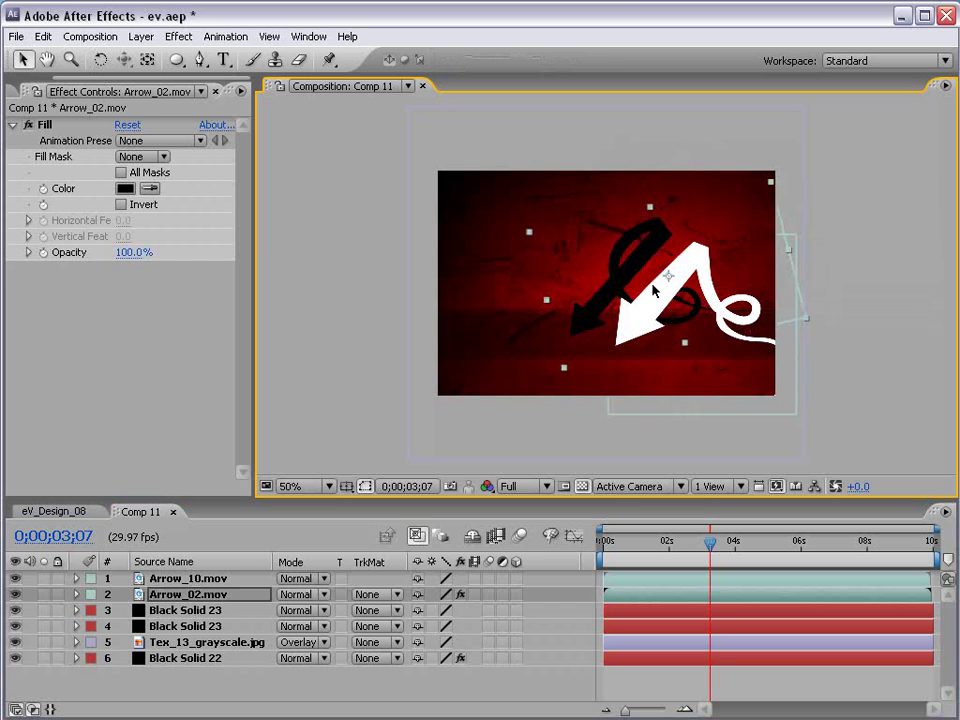
drag(602, 300, 690, 296)
key(w)
key(v)
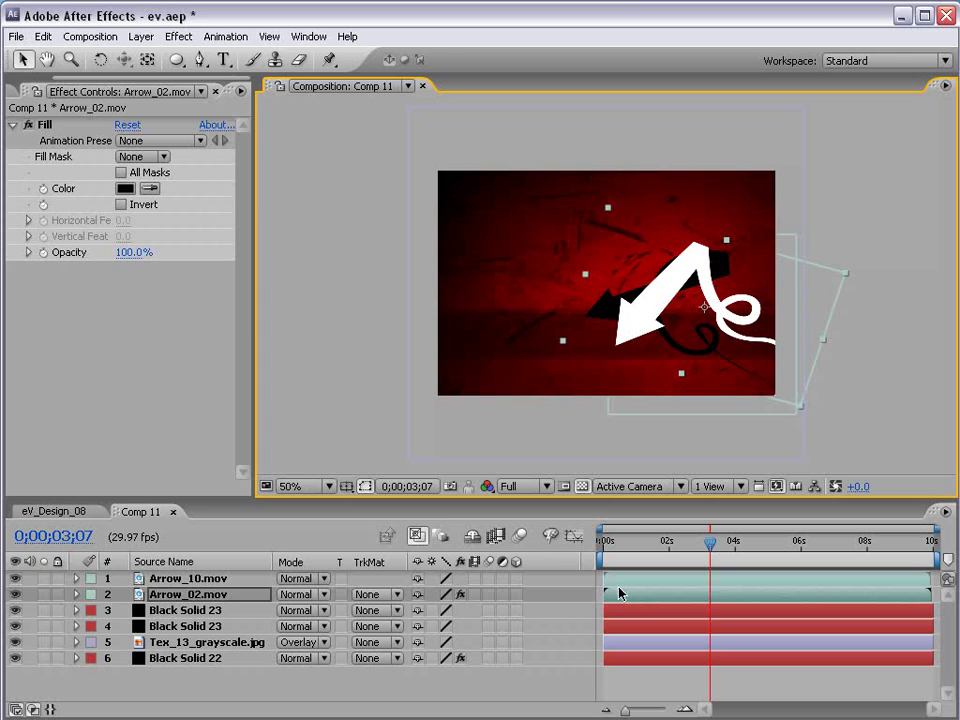
Rotate the white Arrow_10 to a new angle and preview the arrow animation.
click(625, 578)
key(w)
drag(752, 338, 680, 323)
key(v)
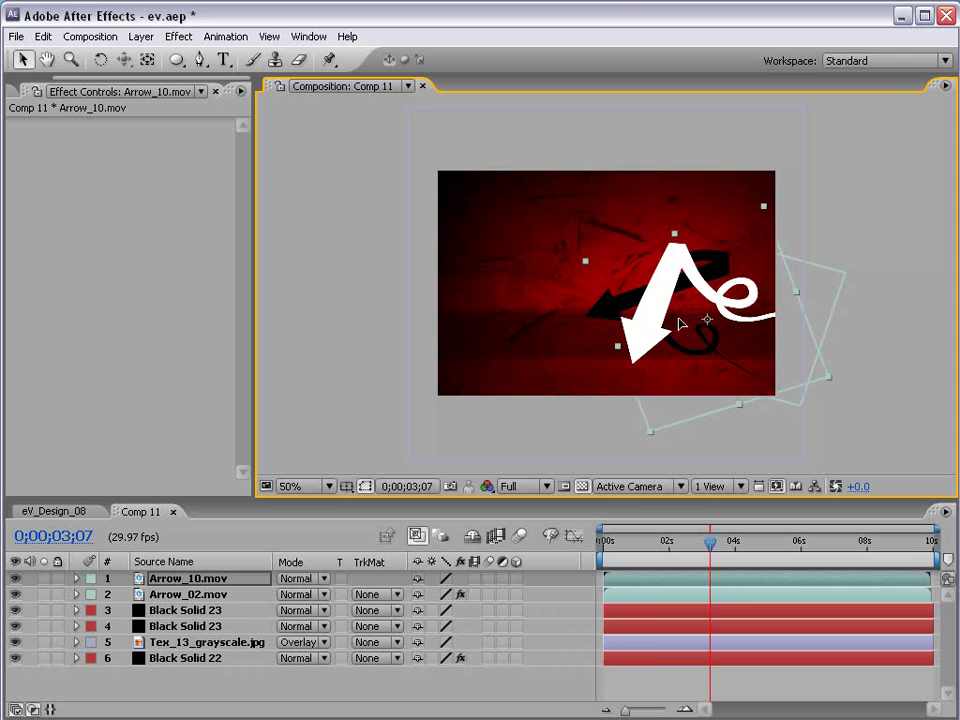
drag(660, 548, 672, 527)
At 100% zoom, review frames near 0;00;01;14 and start the Arrow_02 clip slightly earlier.
key(period)
drag(836, 386, 773, 369)
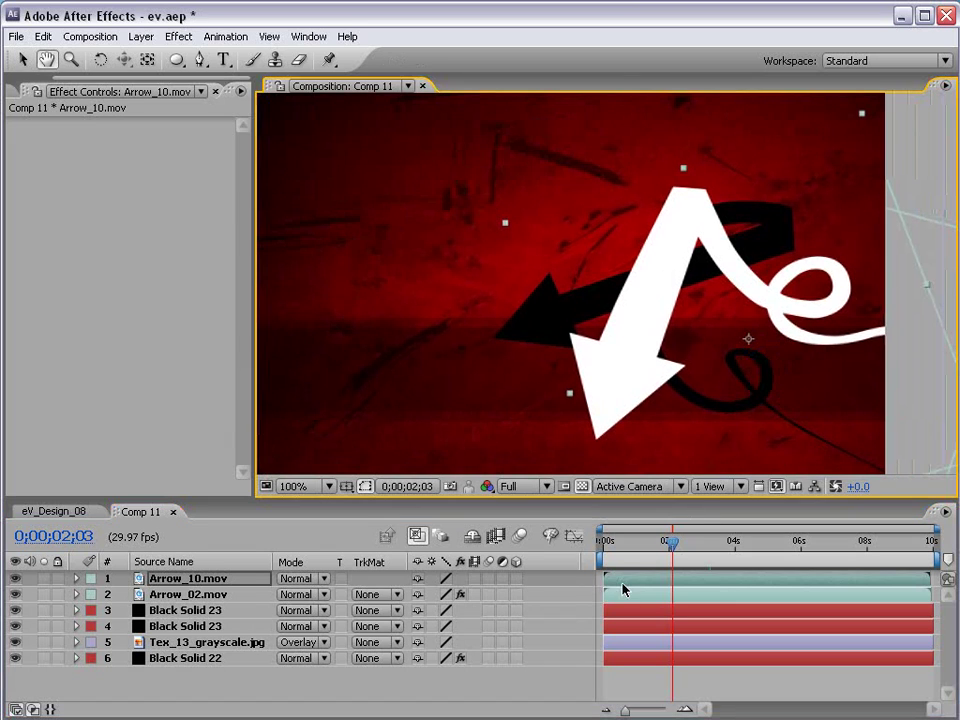
drag(665, 549, 655, 547)
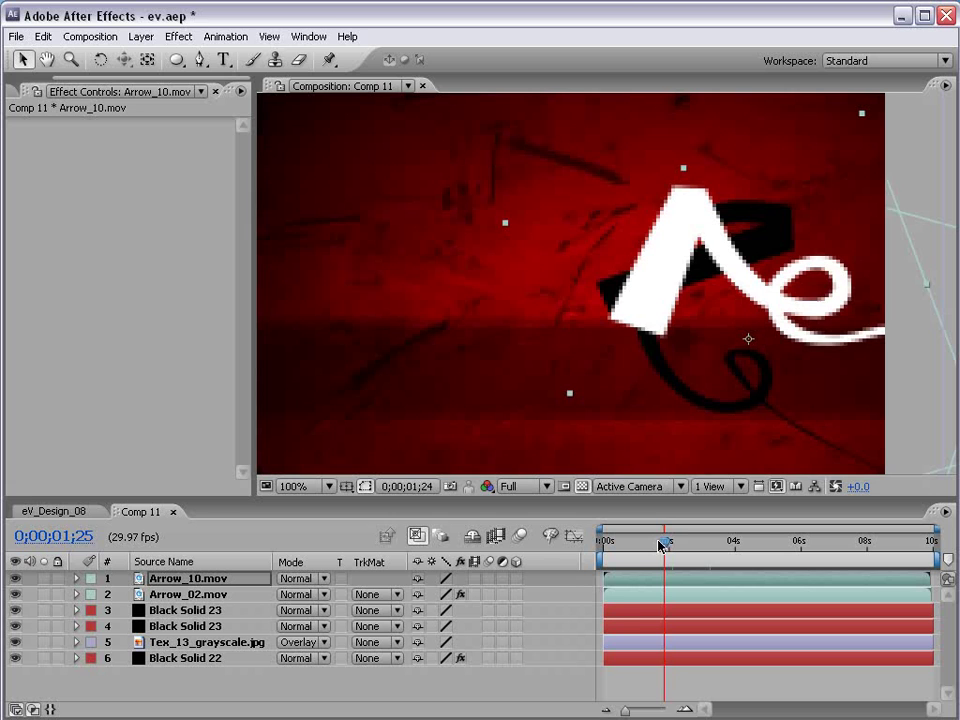
drag(660, 545, 666, 545)
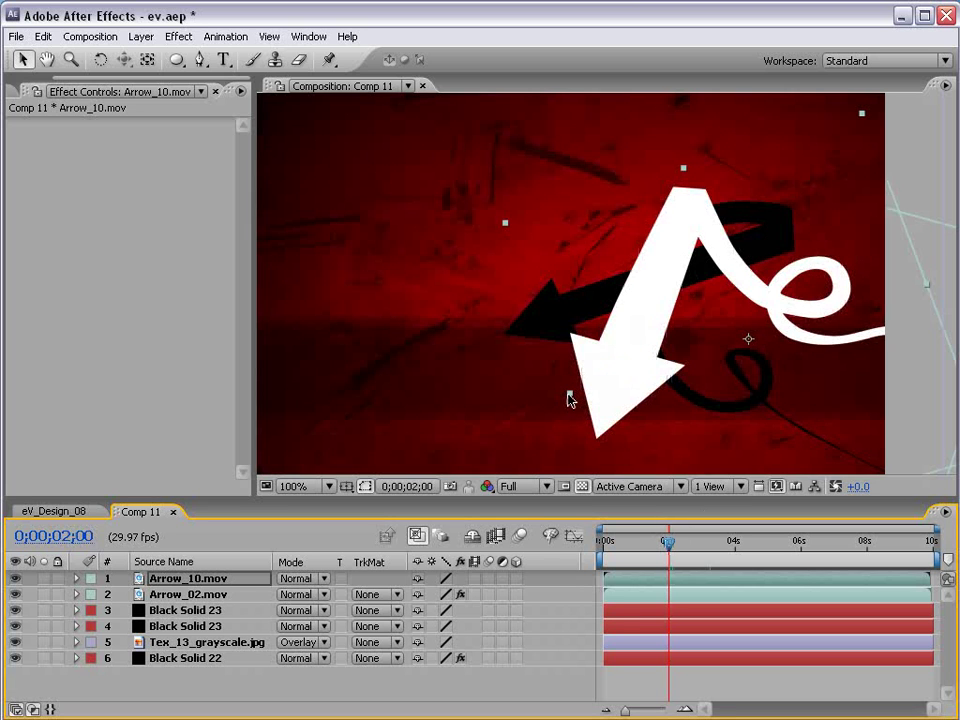
drag(670, 553, 645, 582)
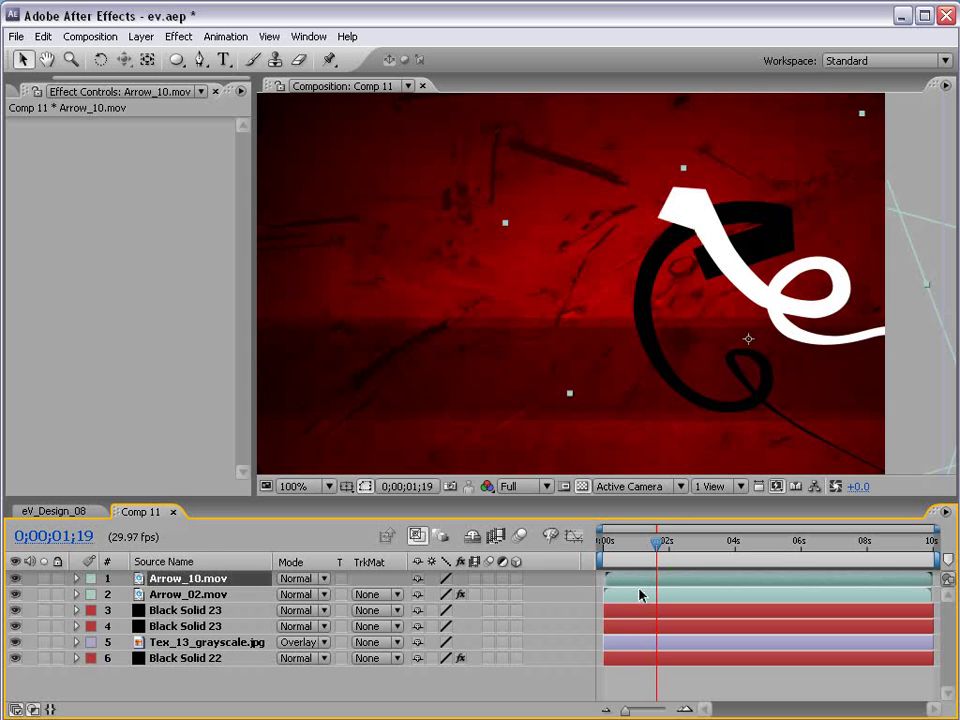
click(632, 594)
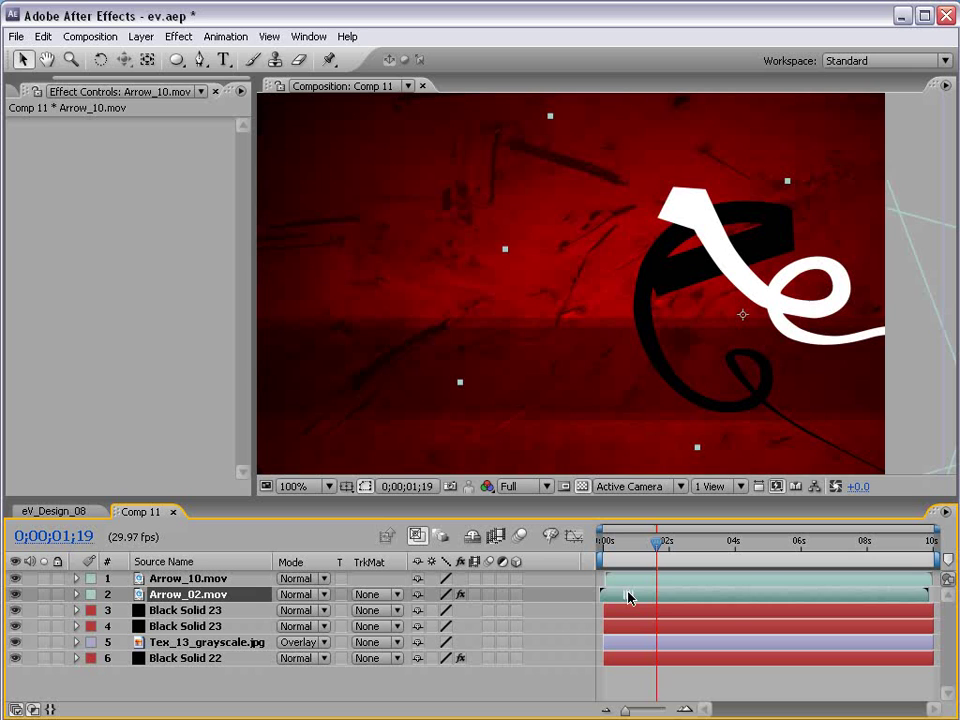
drag(657, 547, 652, 549)
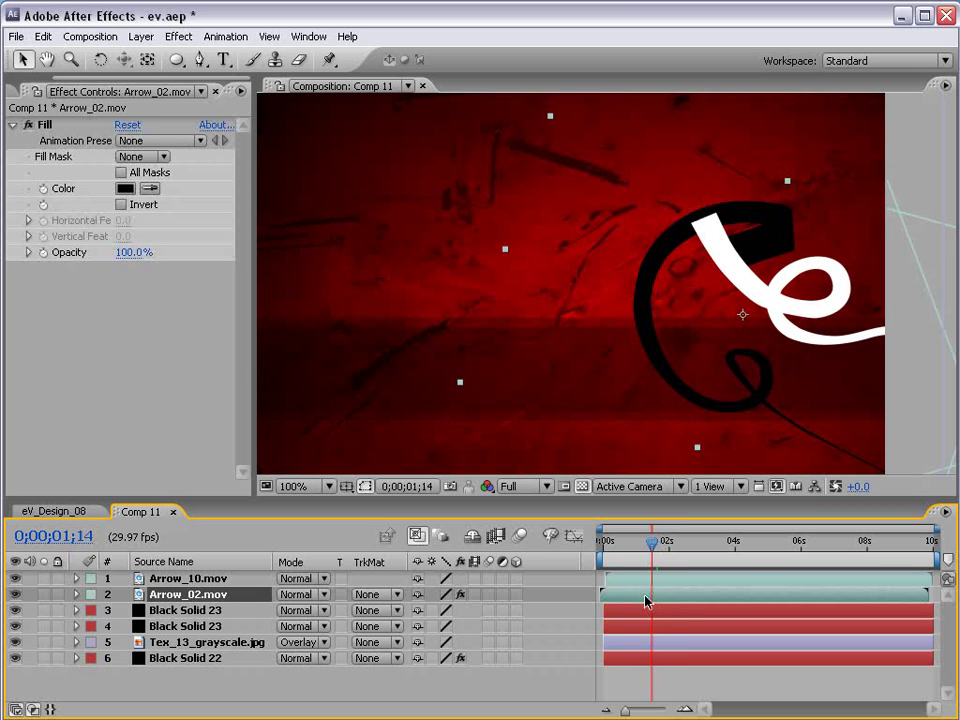
drag(647, 600, 641, 600)
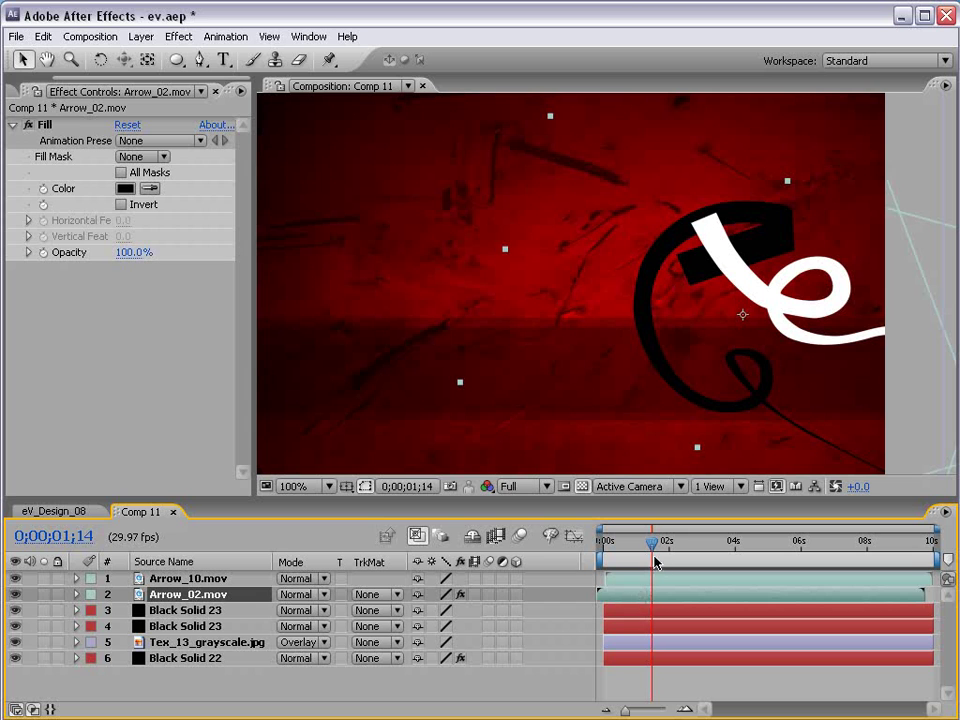
mouse_move(649, 548)
mouse_down()
mouse_move(641, 547)
mouse_move(659, 547)
mouse_up()
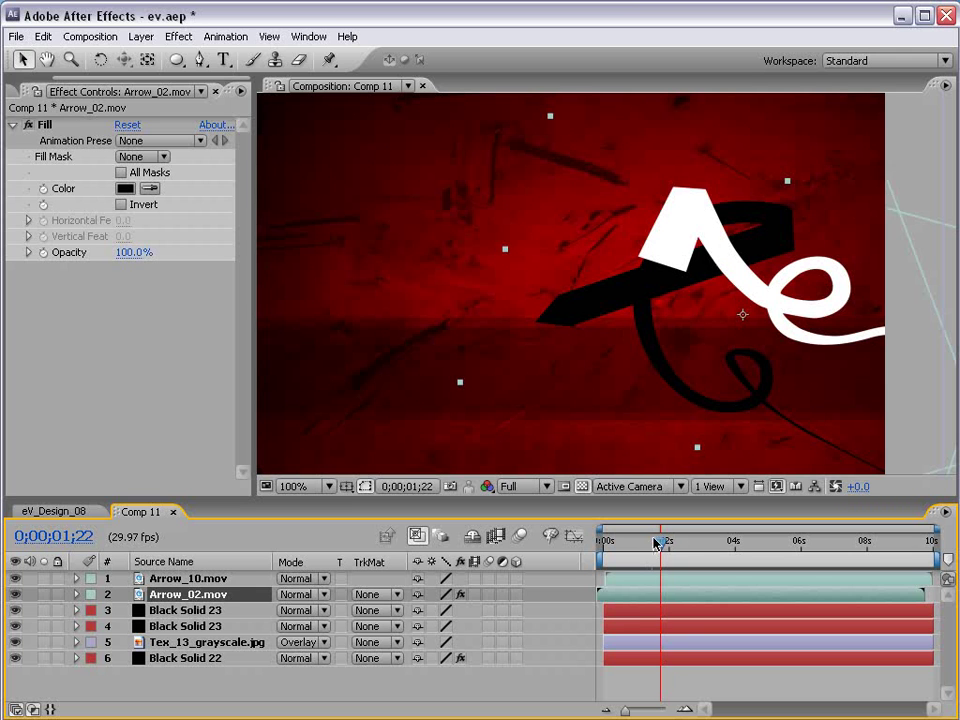
Go to frame 0;00;02;29 and select the white Arrow_10 layer where the arrows cross.
drag(655, 543, 701, 543)
scroll(720, 298, up, 1)
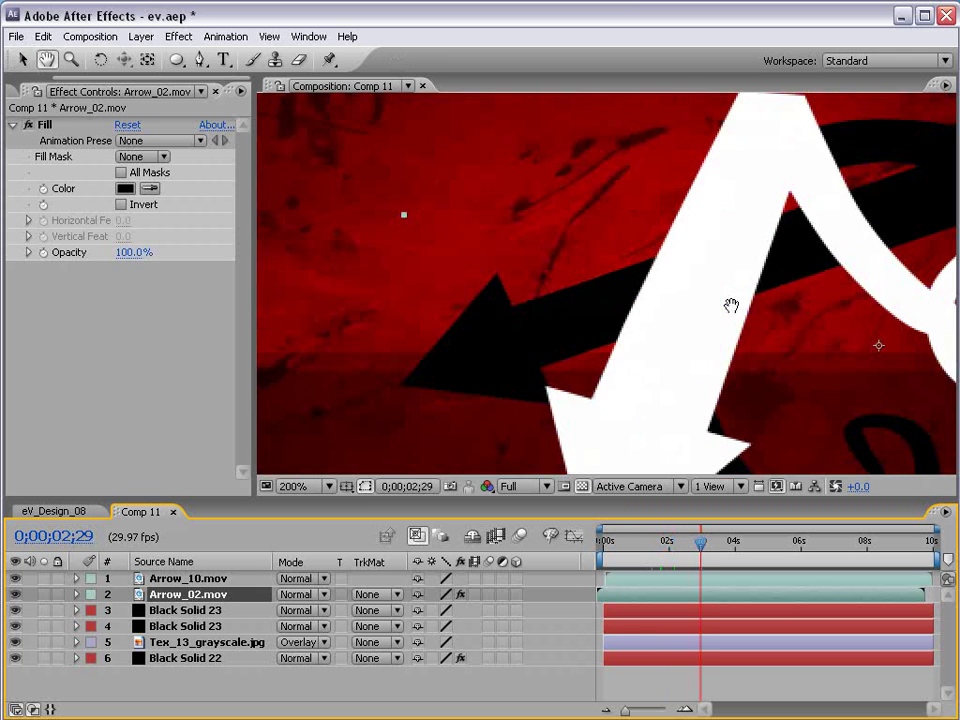
drag(731, 305, 546, 305)
click(393, 402)
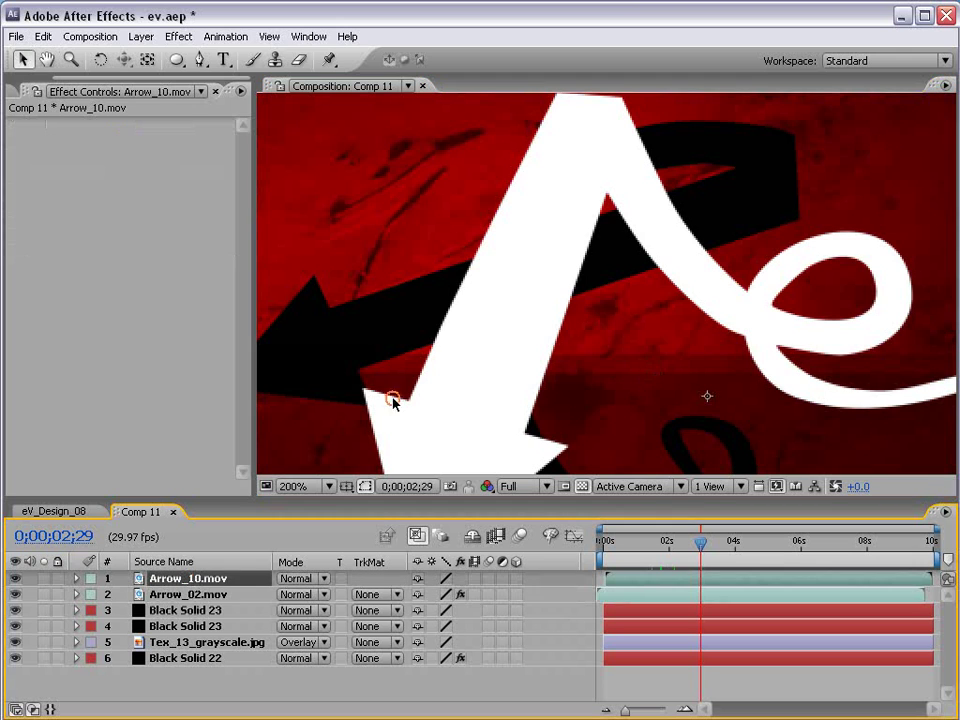
Draw a closed four-point Pen mask on Arrow_10 over the overlap with the black arrow.
click(198, 60)
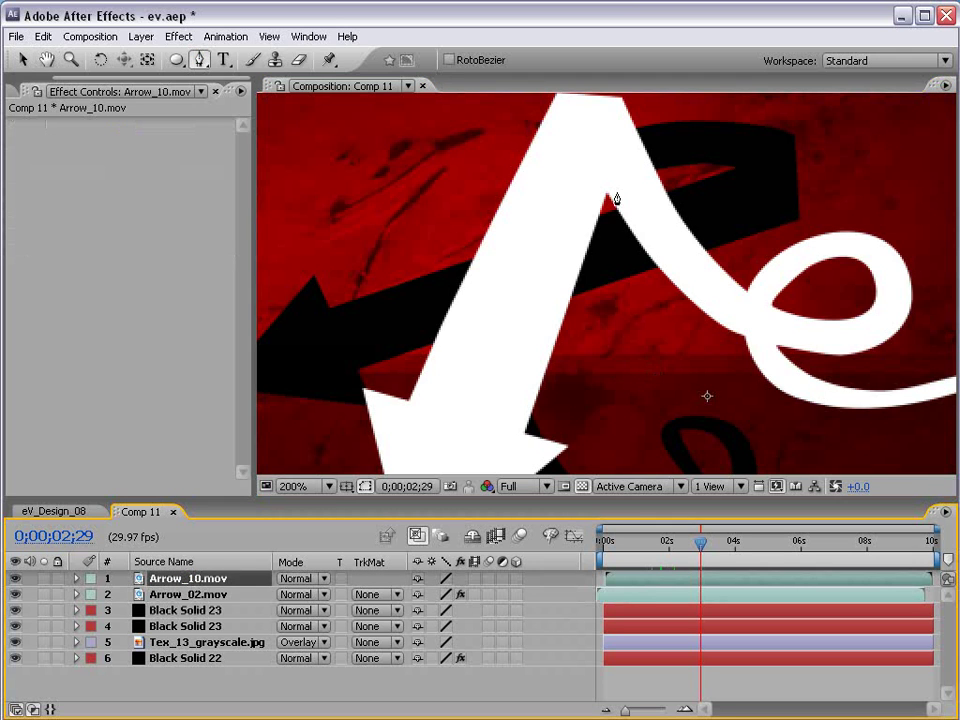
scroll(656, 199, up, 1)
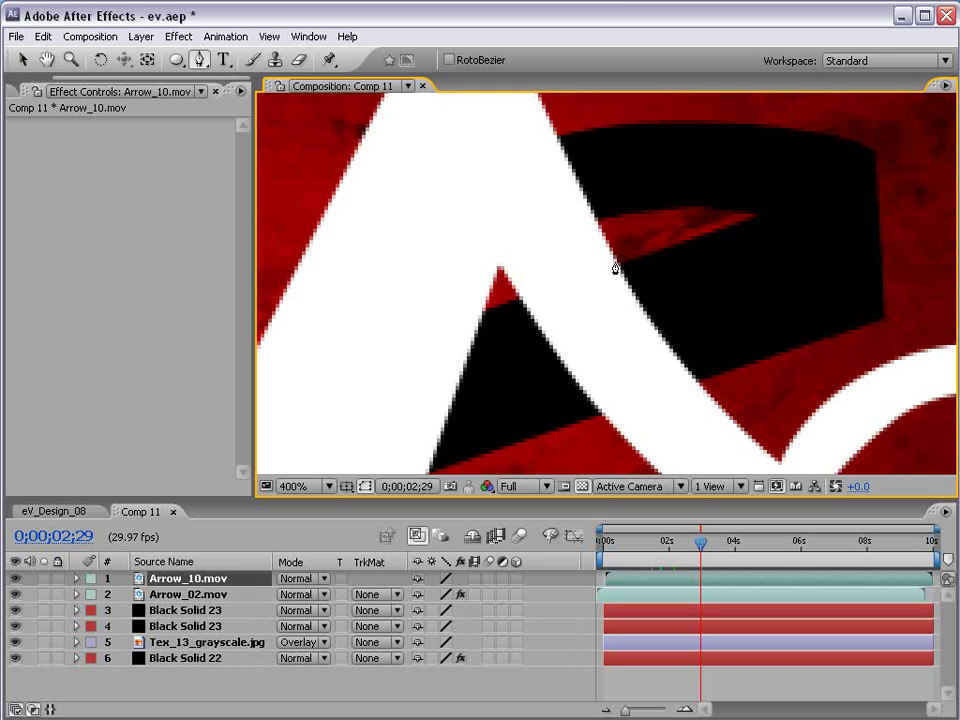
click(507, 299)
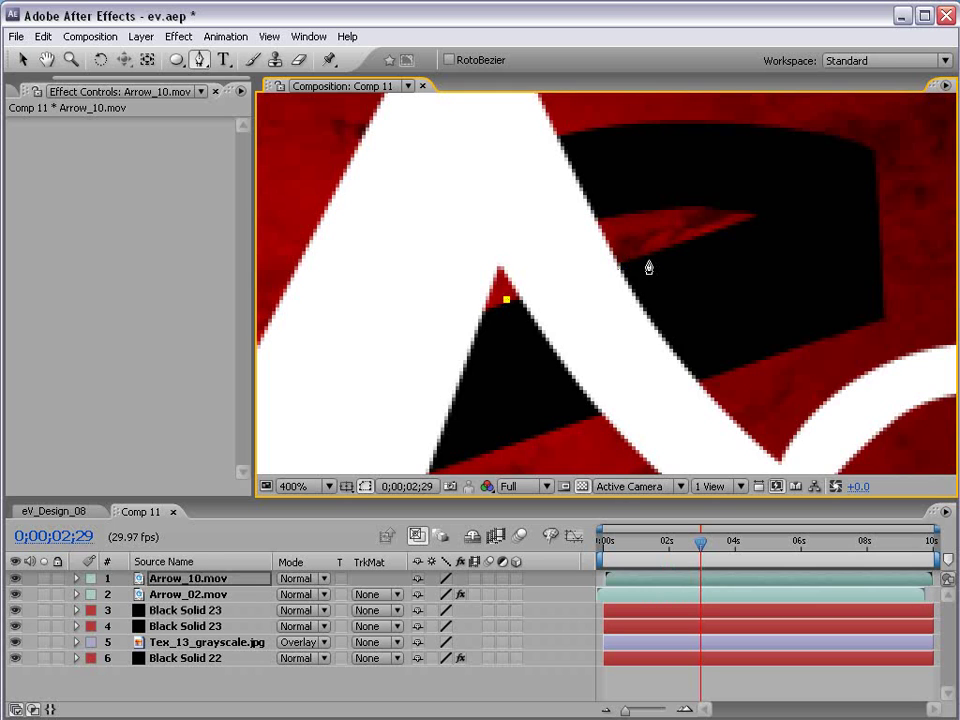
click(641, 257)
click(722, 373)
click(543, 433)
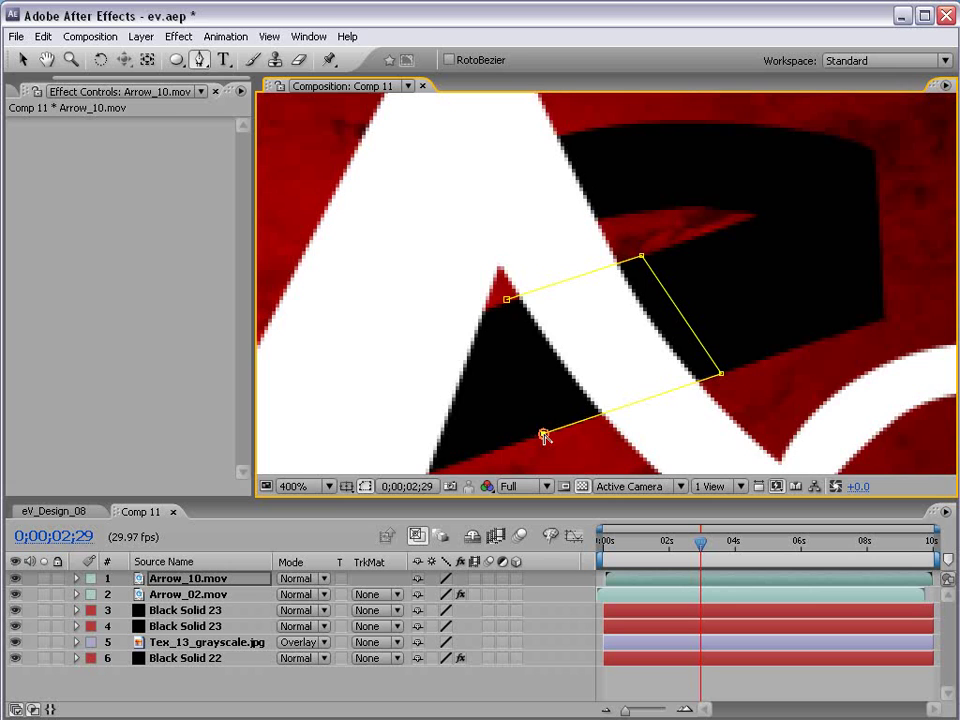
click(507, 301)
key(v)
Set Arrow_10's mask mode to Subtract to cut out the white arrow.
click(183, 584)
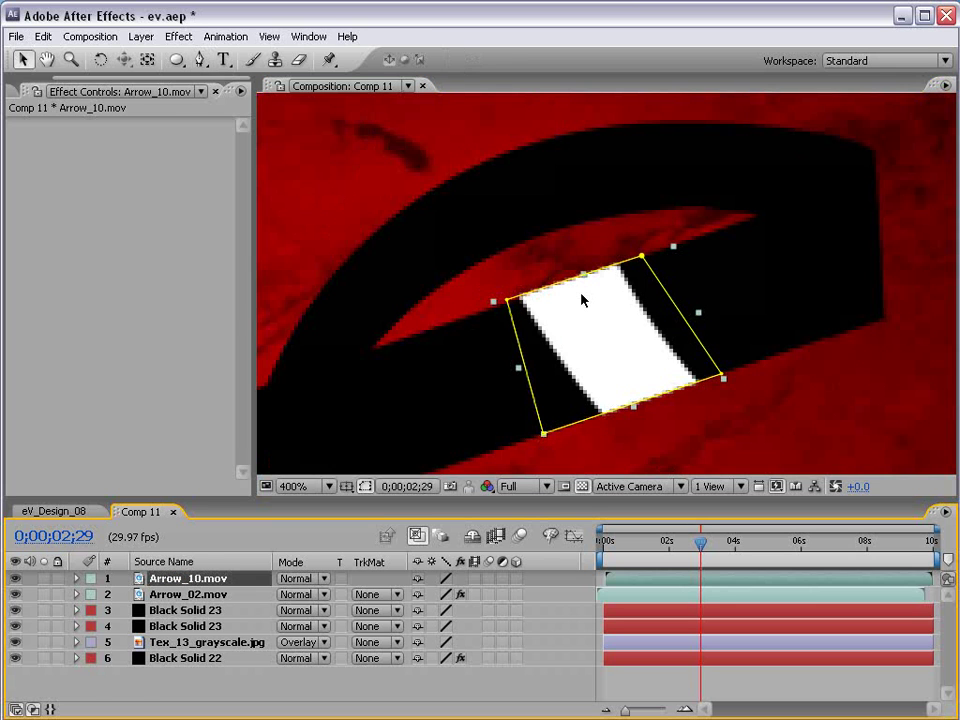
key(m)
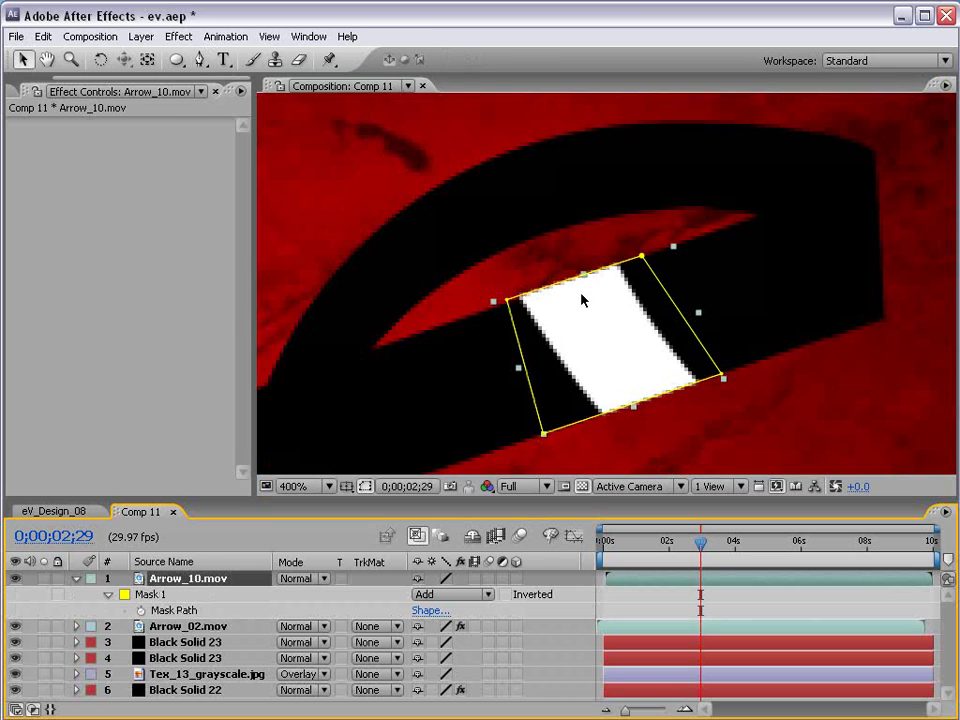
click(440, 594)
click(440, 609)
Scrub back and preview the interwoven arrows in an enlarged composition view.
scroll(598, 358, down, 2)
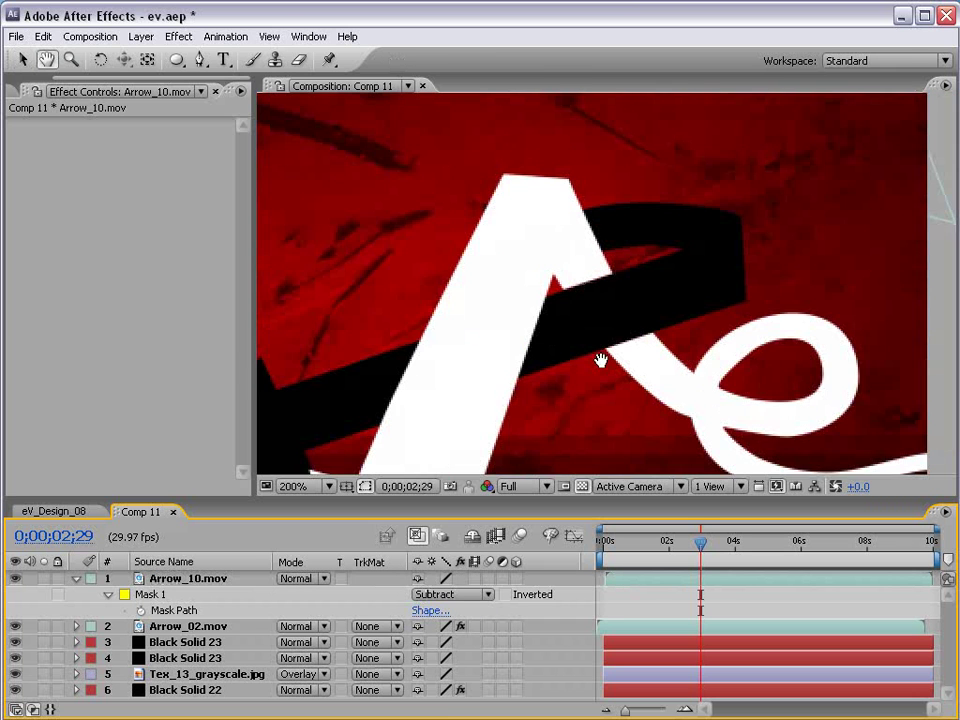
key(h)
scroll(595, 391, down, 2)
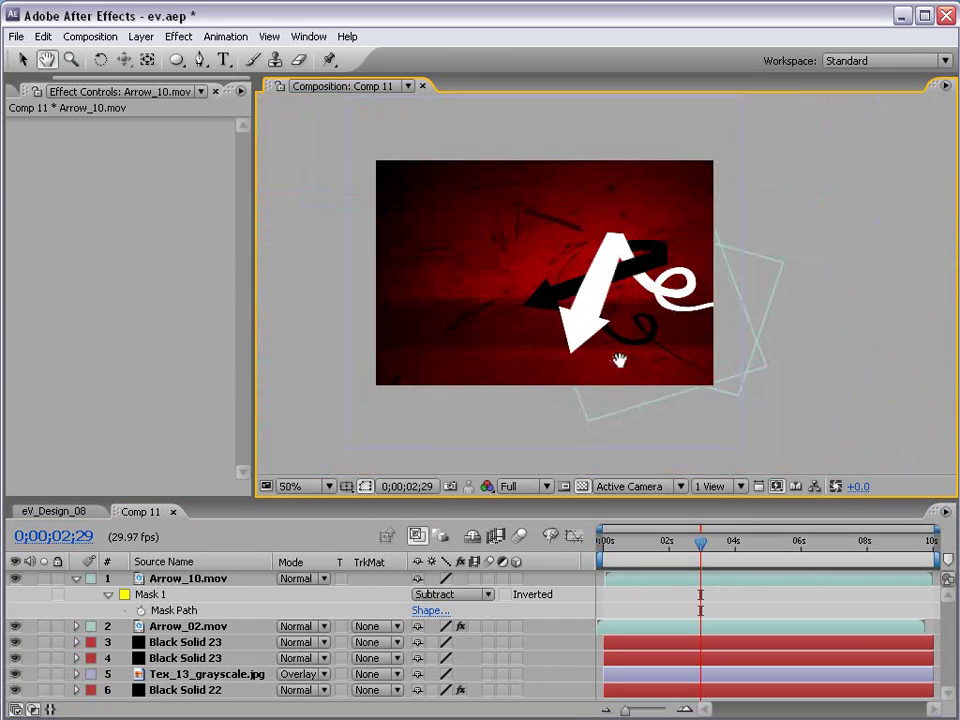
key(v)
drag(673, 553, 697, 553)
scroll(707, 375, up, 2)
key(grave)
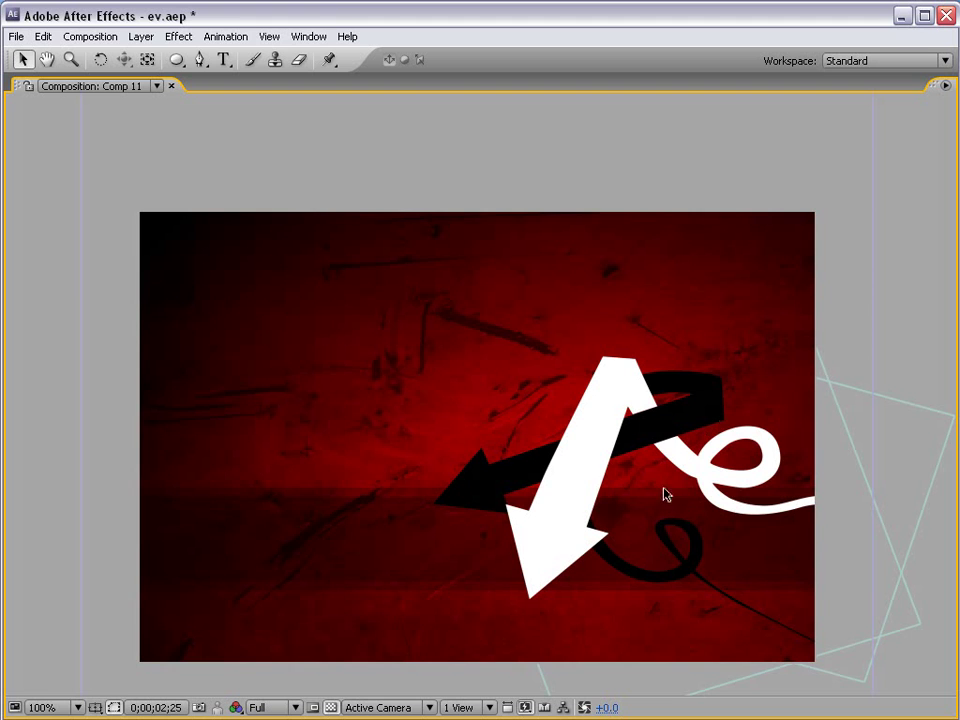
scroll(700, 330, down, 2)
key(grave)
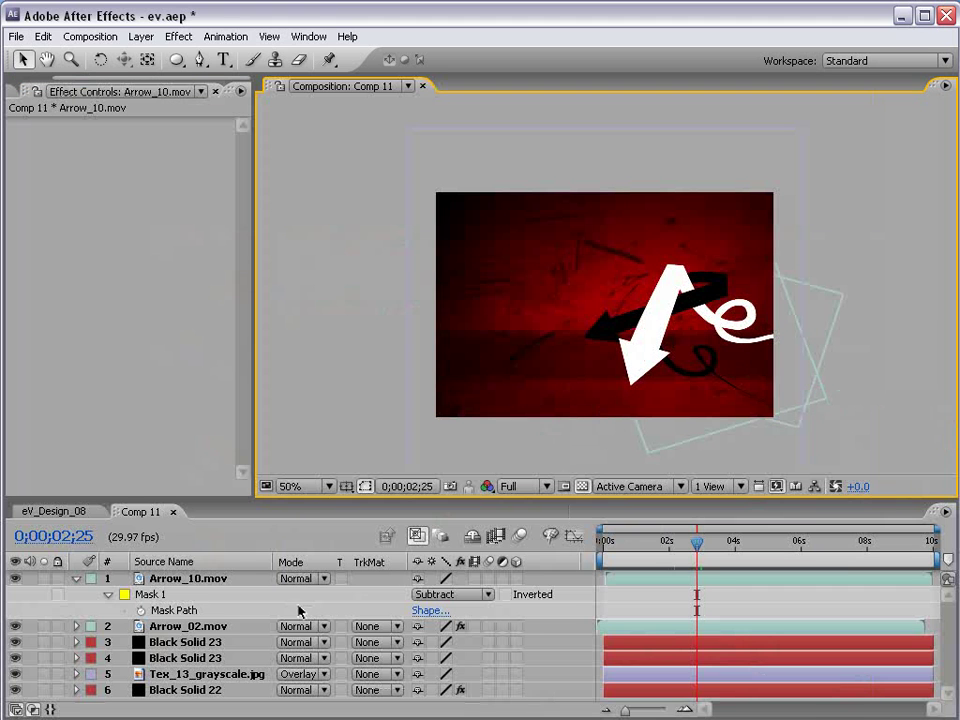
click(158, 594)
key(m)
click(685, 663)
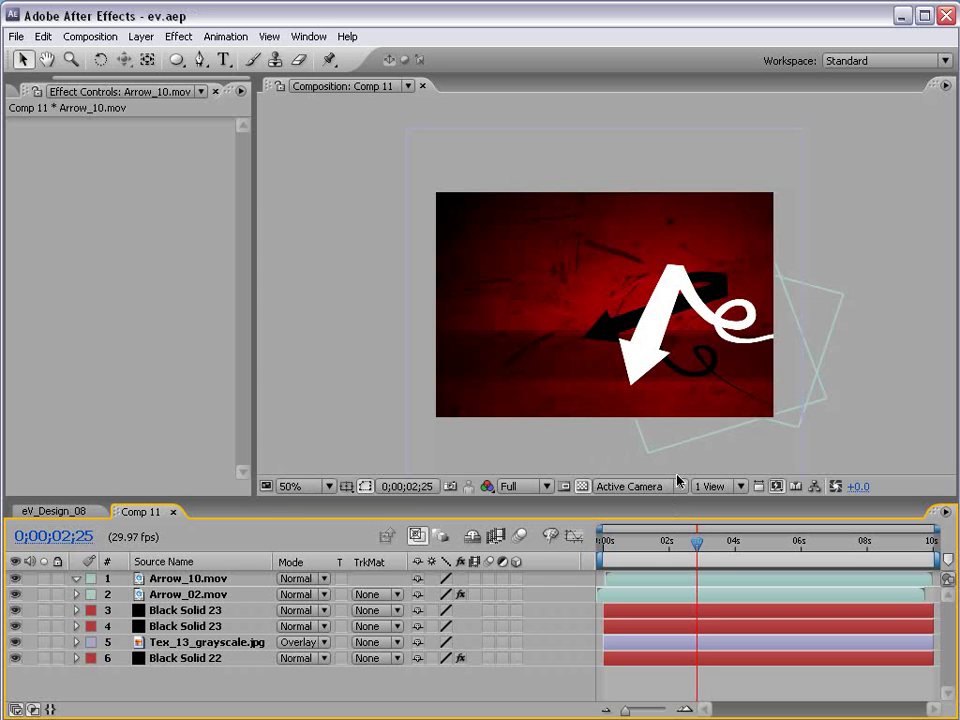
drag(688, 548, 730, 568)
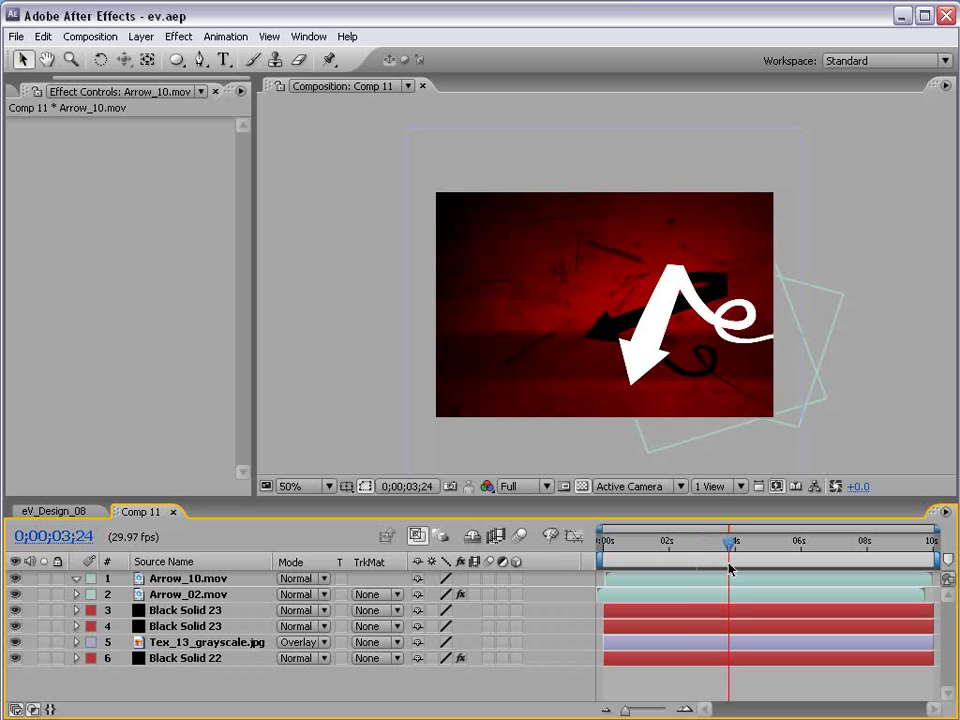
key(grave)
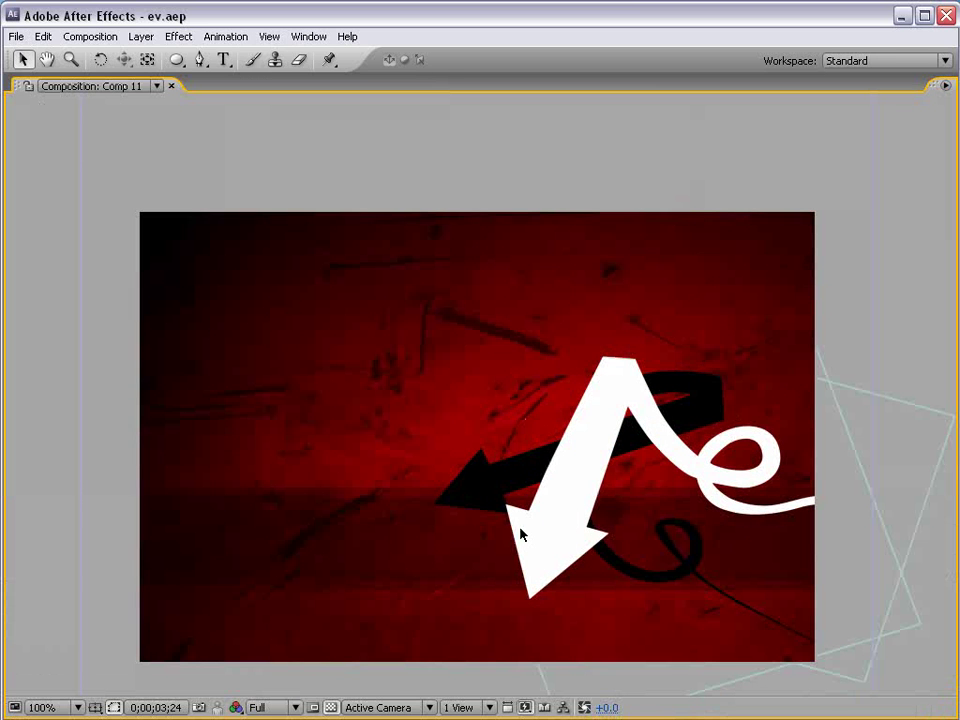
key(grave)
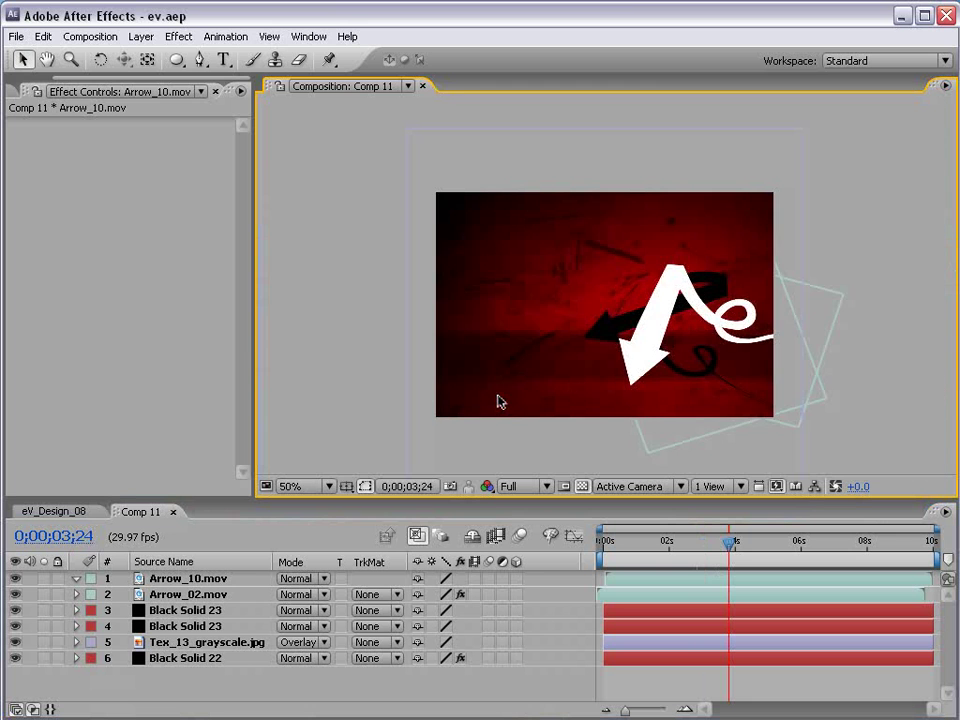
drag(687, 337, 647, 386)
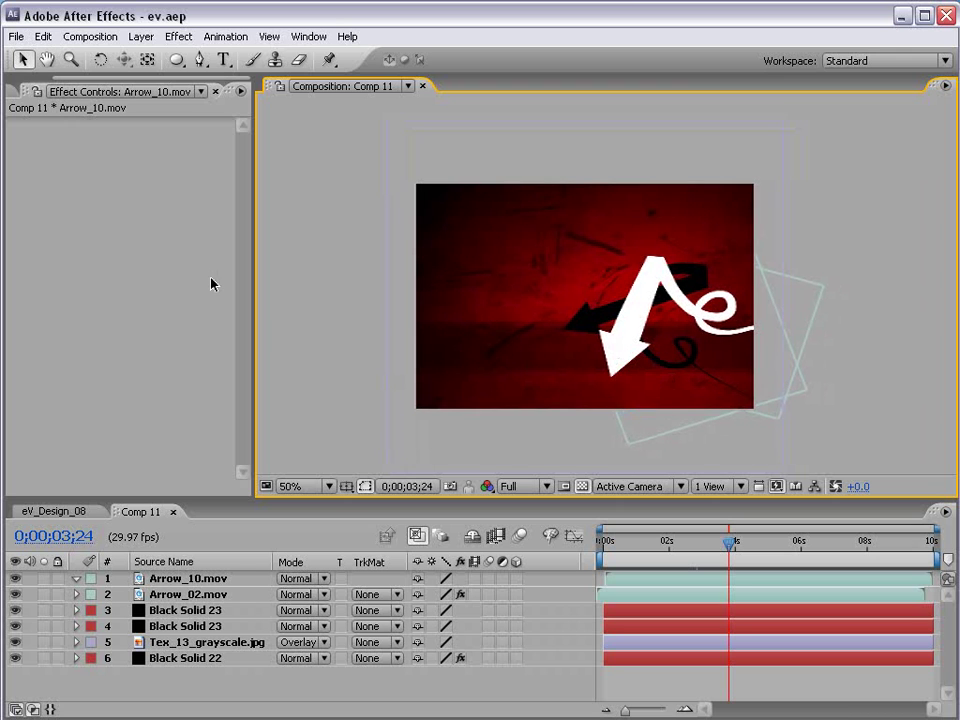
Drag Tex_14_grayscale.jpg from the Textures folder into Comp 11 as the top layer.
click(300, 685)
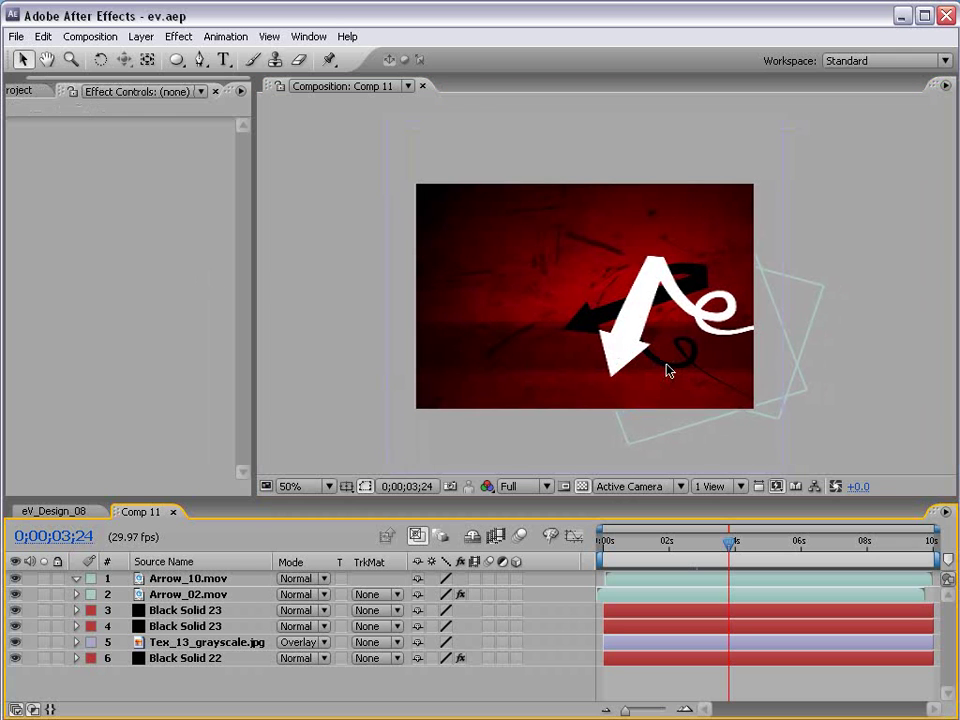
click(19, 88)
click(35, 286)
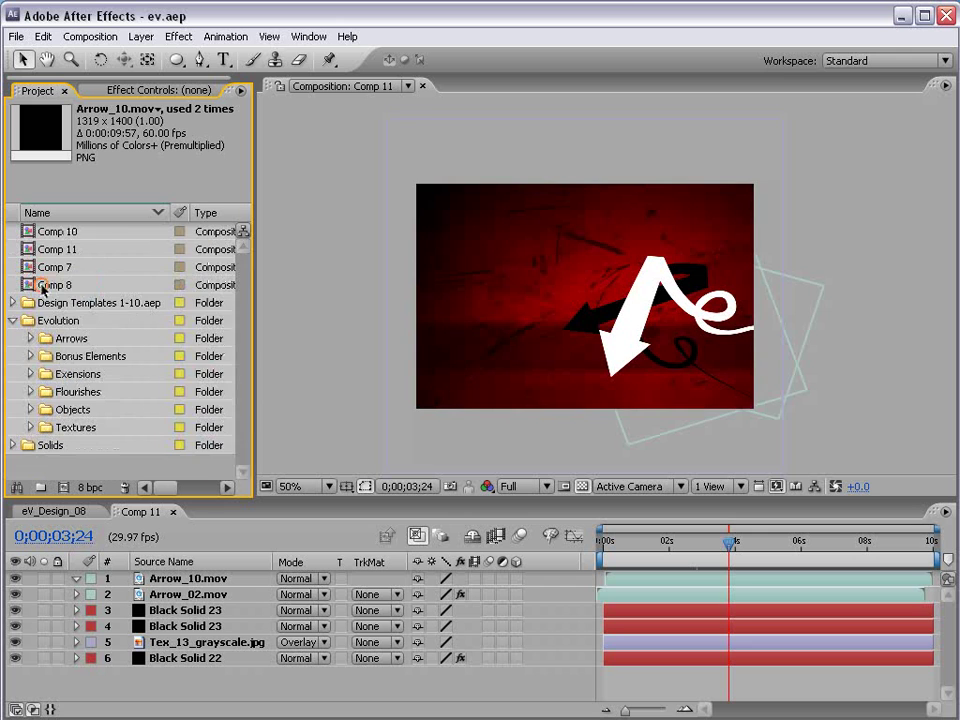
click(31, 428)
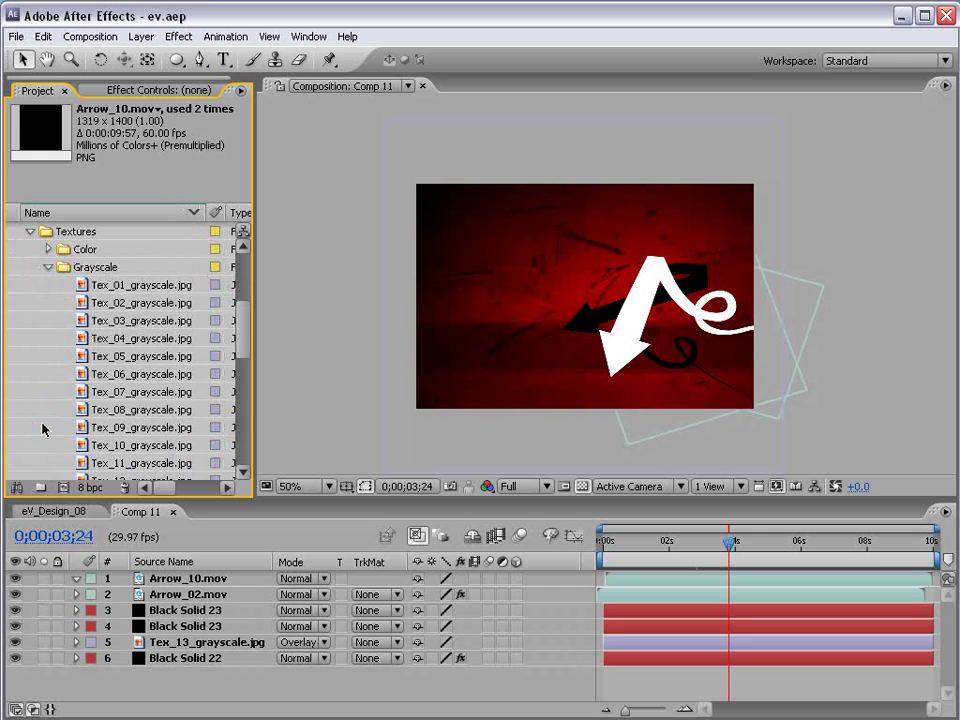
scroll(95, 320, down, 2)
drag(140, 409, 643, 352)
Scale the texture down to roughly comp size and nudge it up slightly.
key(comma)
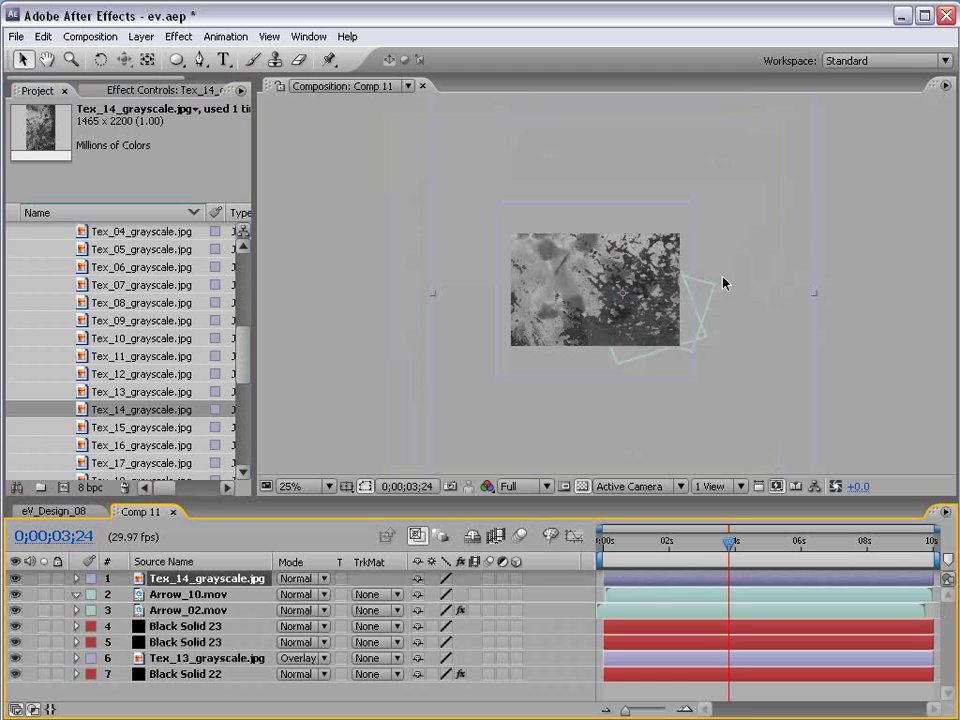
key(comma)
drag(713, 163, 660, 242)
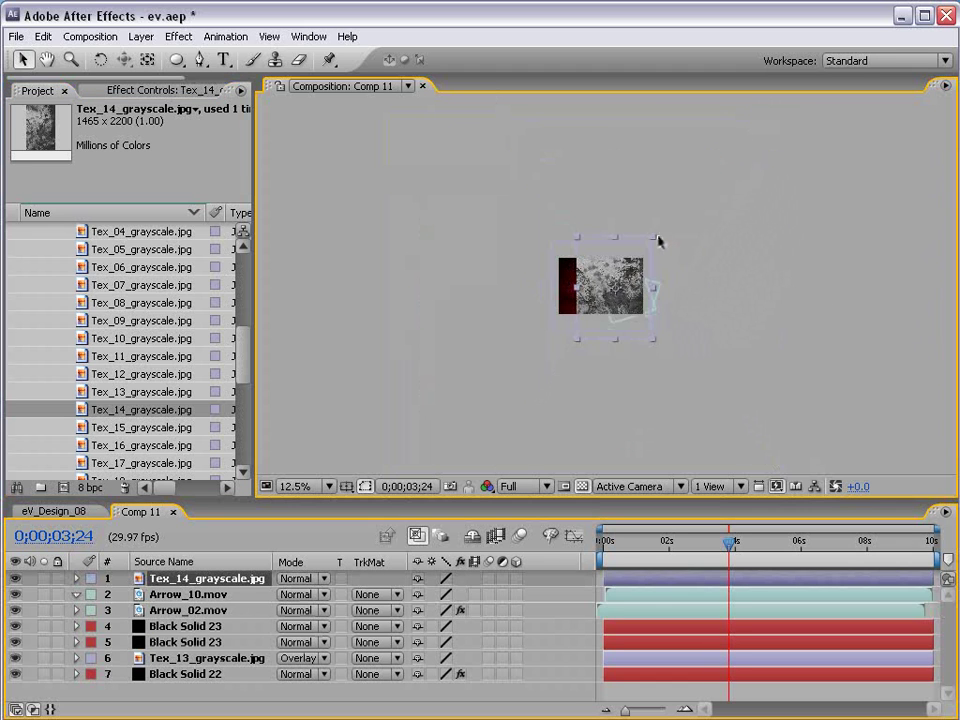
key(period)
key(period)
drag(632, 378, 634, 364)
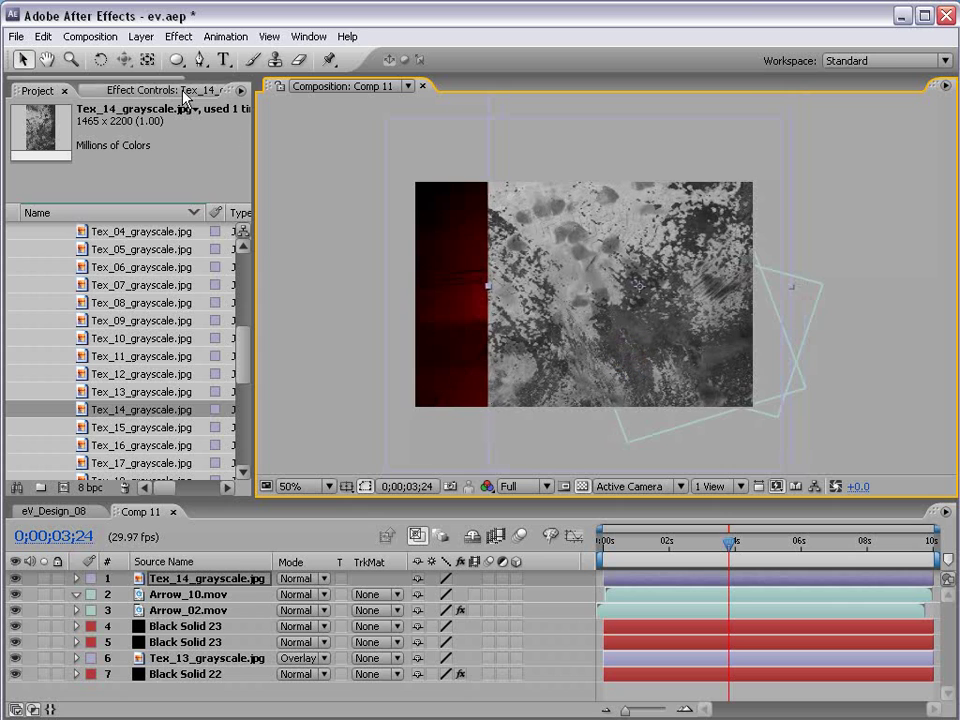
click(179, 36)
Apply Brightness & Contrast to Tex_14 at Brightness 20, Contrast 89, and nudge the layer.
mouse_move(228, 184)
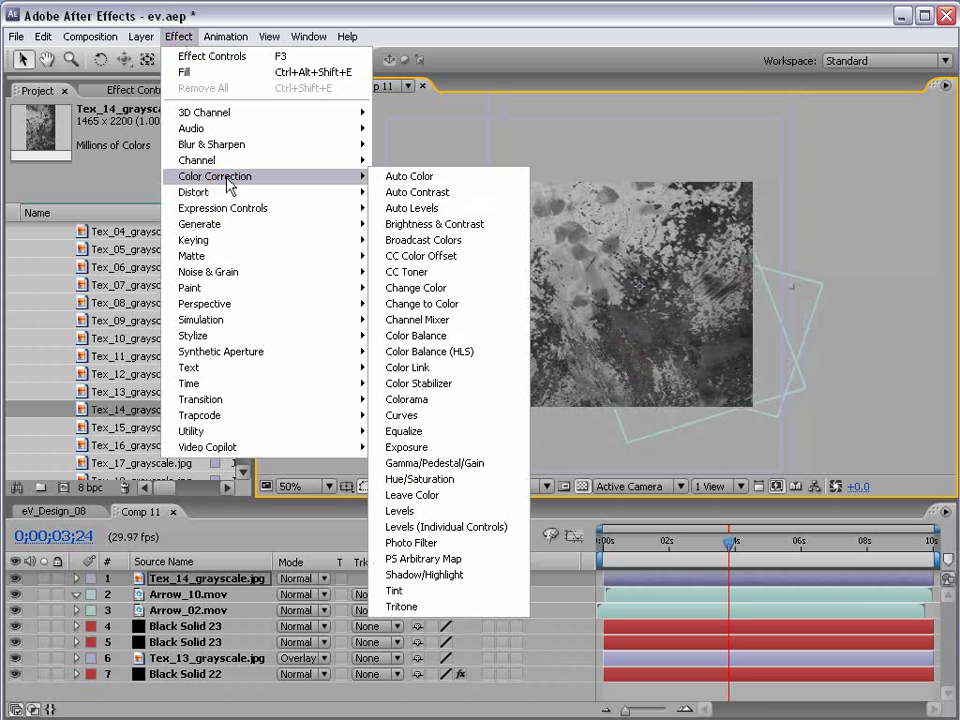
click(445, 225)
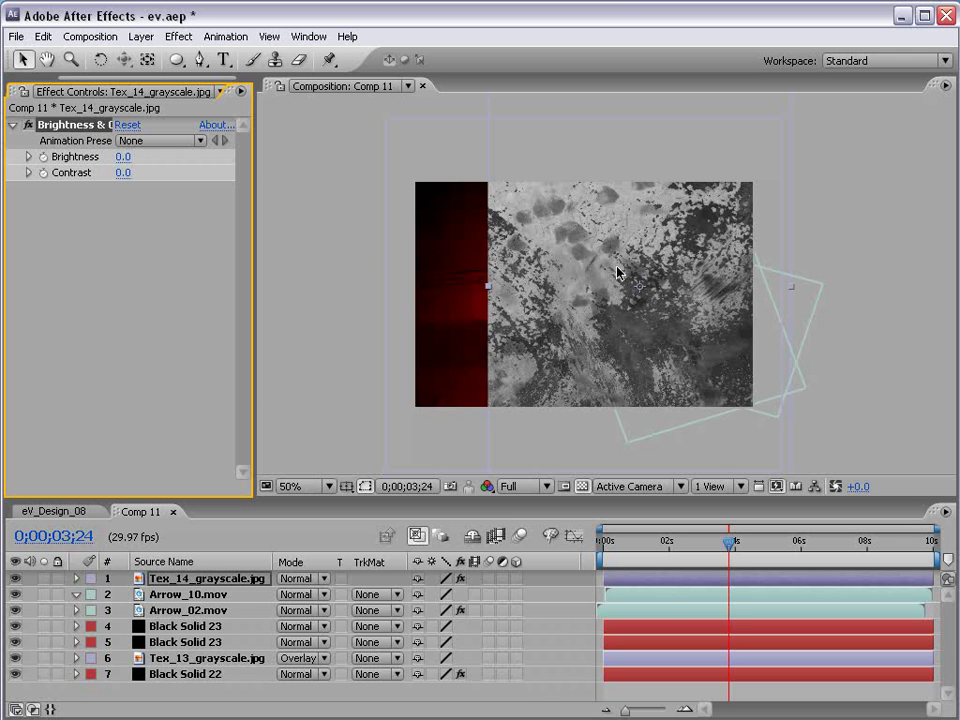
drag(123, 173, 203, 175)
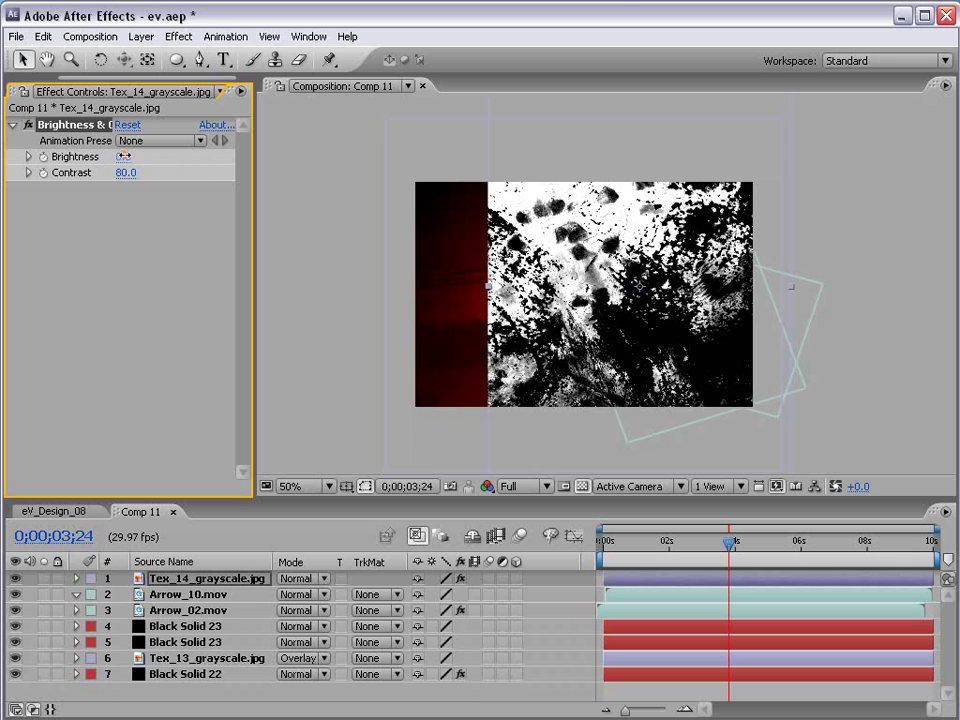
mouse_move(123, 157)
mouse_down()
mouse_move(154, 156)
mouse_move(141, 157)
mouse_move(137, 173)
mouse_up()
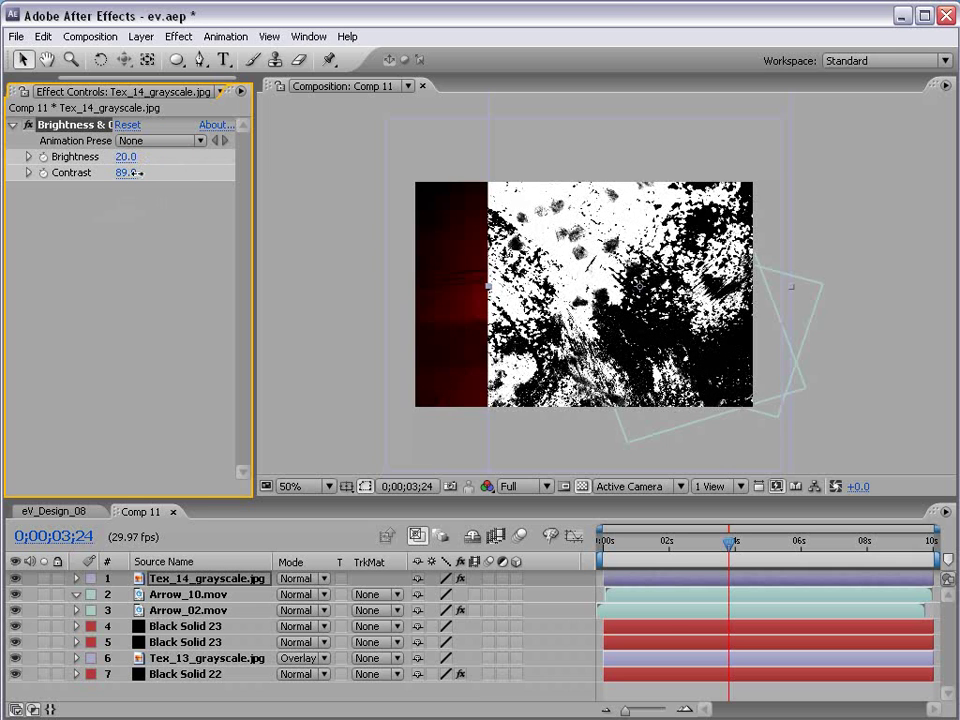
drag(620, 300, 626, 303)
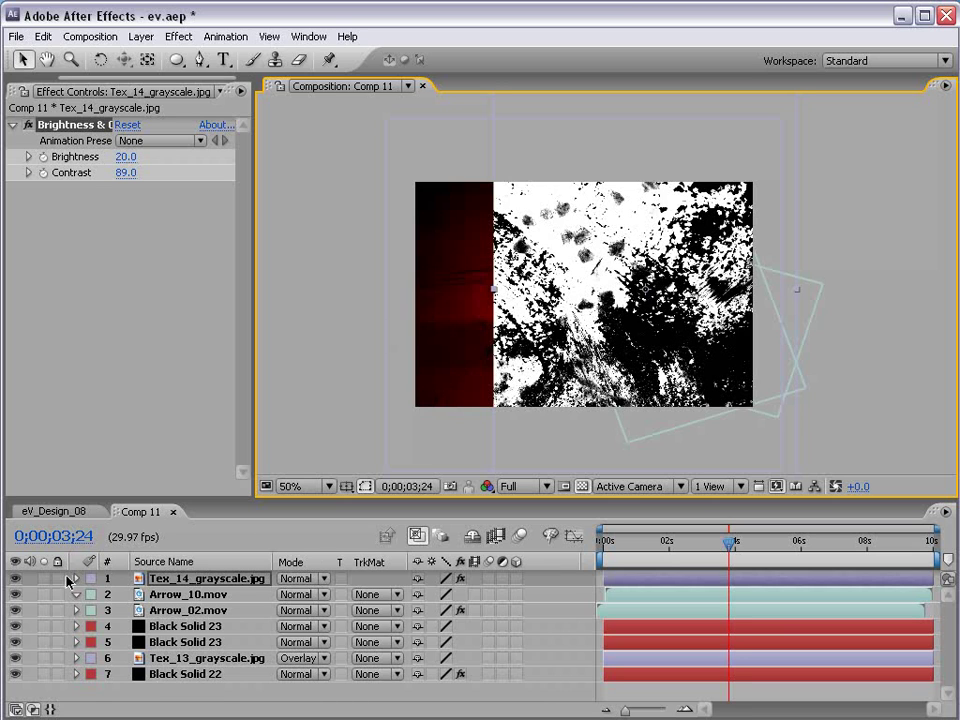
Hide all layers except the black Arrow_02 and move Tex_14 directly above it.
drag(15, 611, 17, 681)
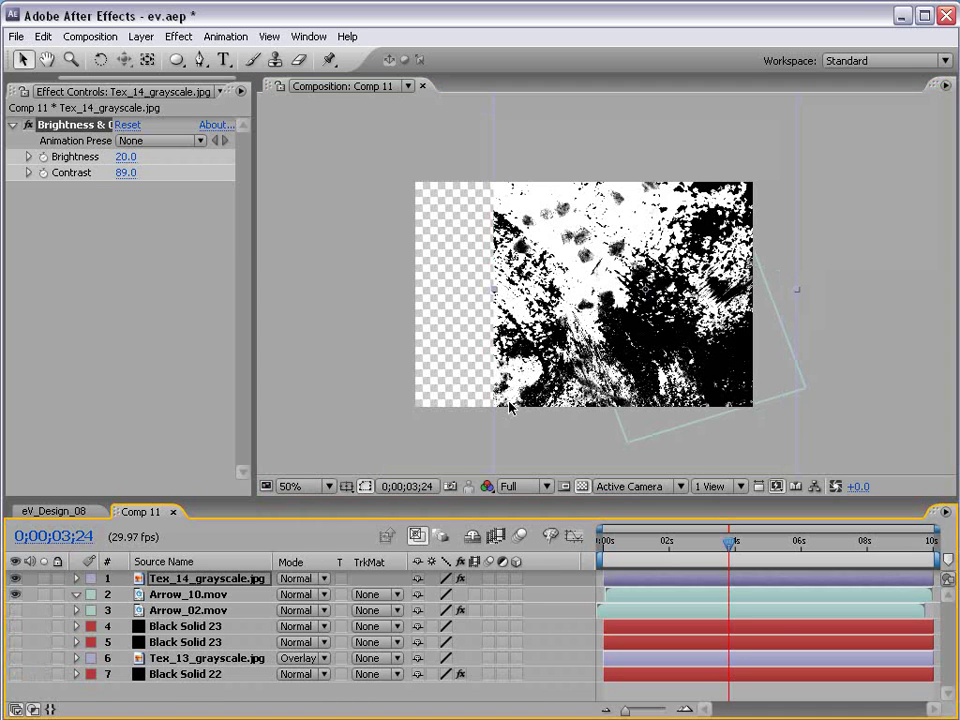
drag(390, 300, 397, 356)
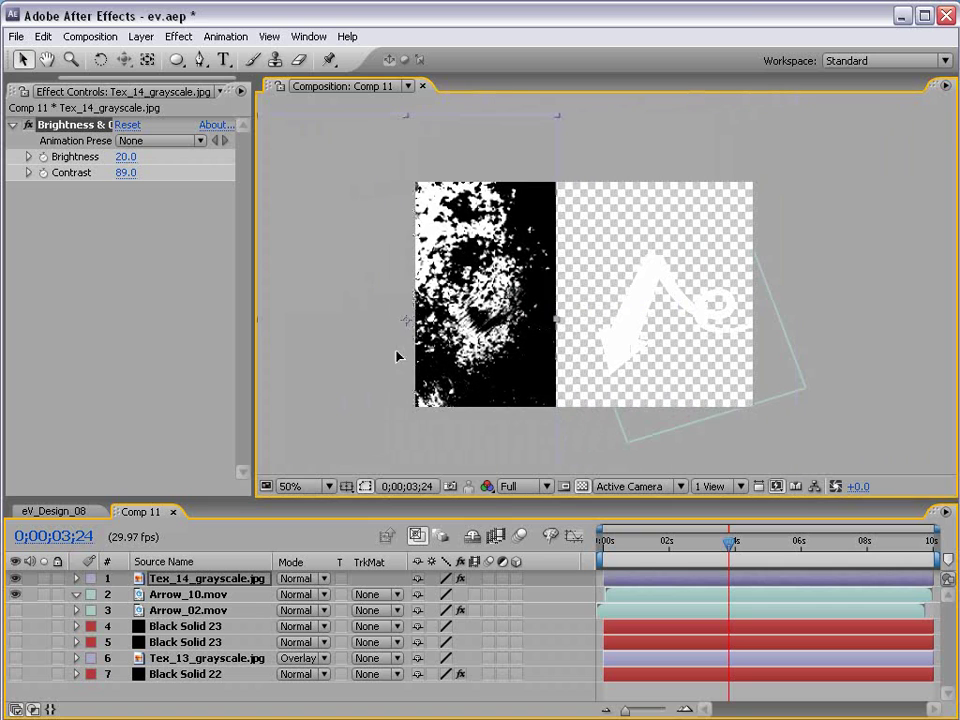
click(15, 594)
click(15, 610)
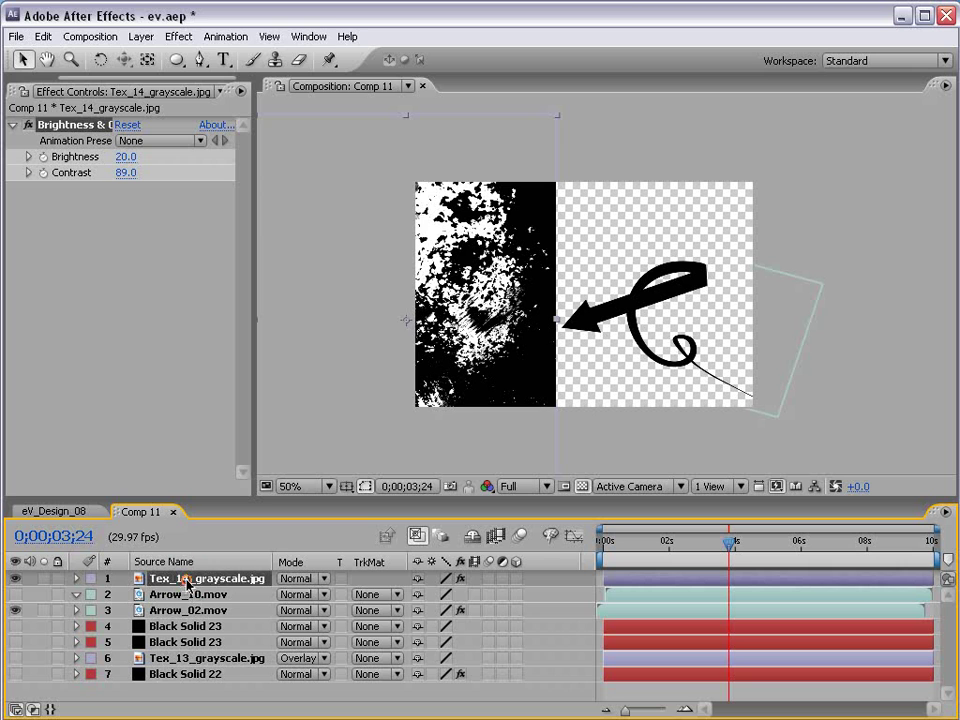
drag(182, 578, 176, 614)
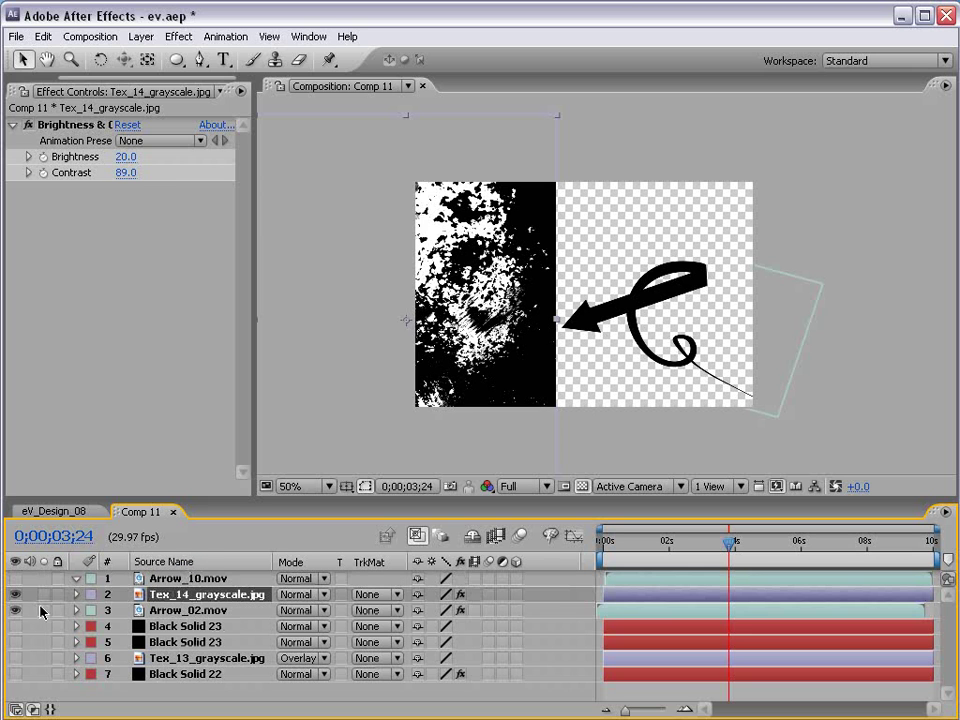
Set Arrow_02's track matte to Luma Matte "Tex_14_grayscale.jpg".
click(141, 610)
click(140, 595)
click(155, 612)
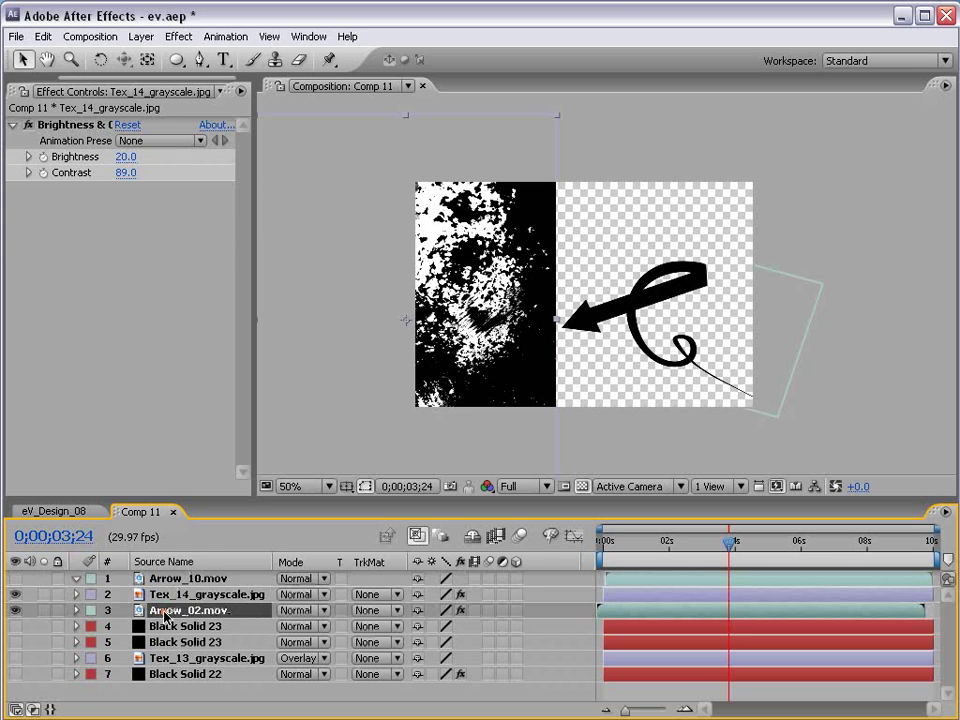
click(378, 612)
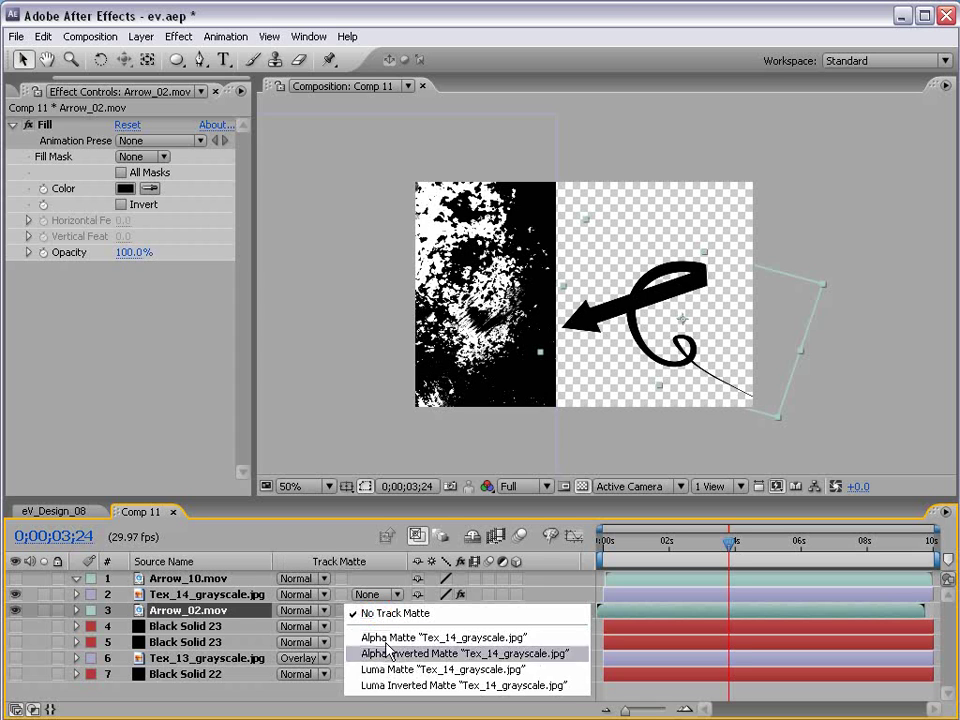
click(440, 669)
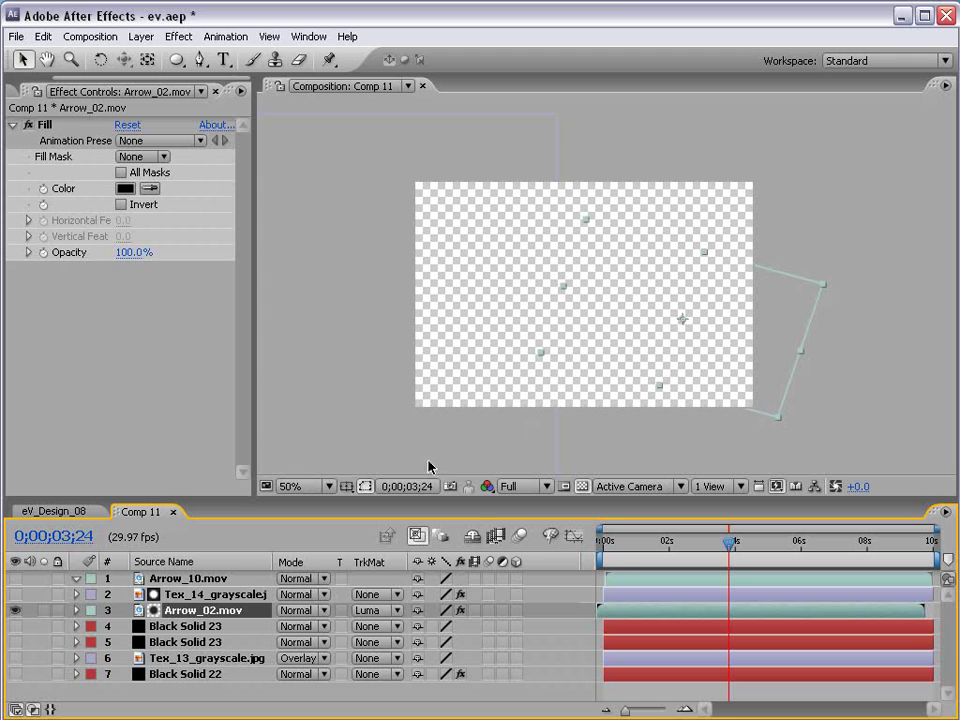
Slide the texture right to reposition the distressed pattern, viewing at 100%.
click(207, 594)
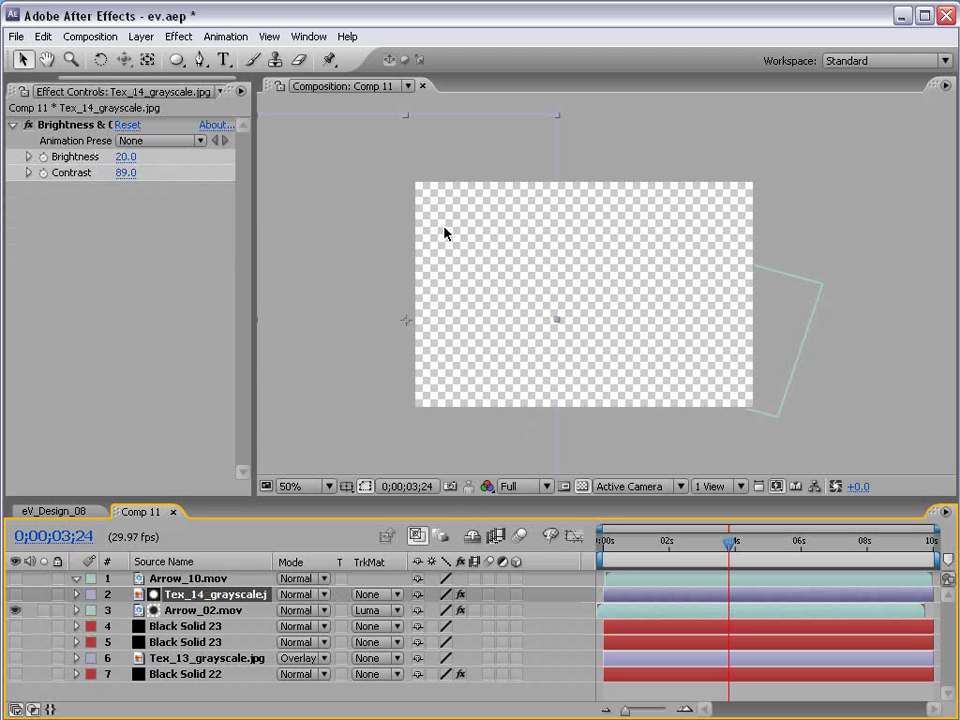
click(574, 427)
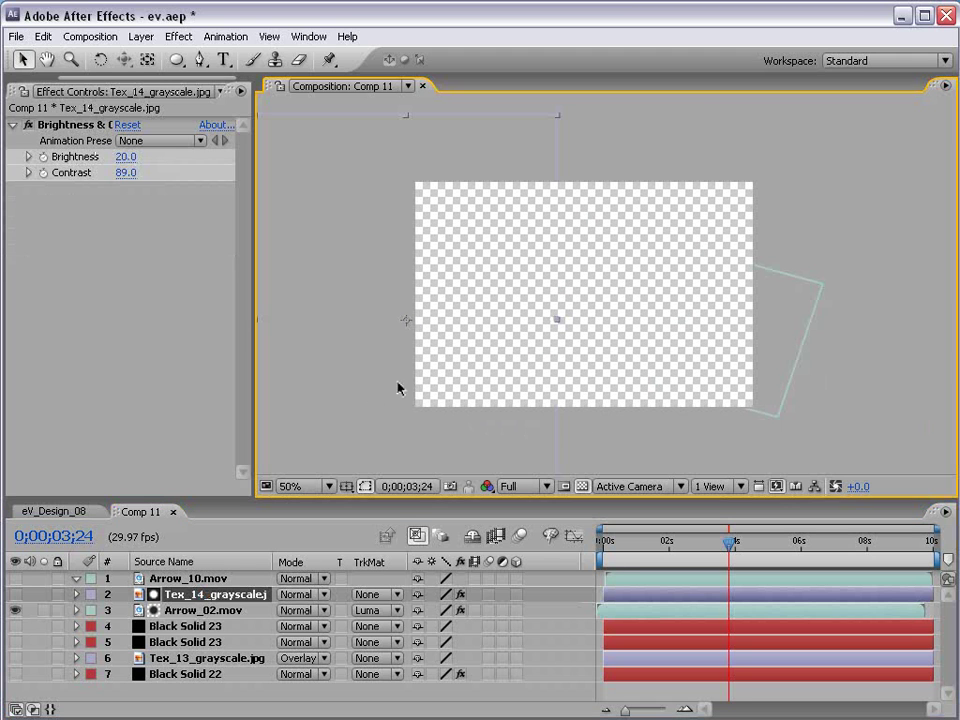
drag(398, 388, 658, 403)
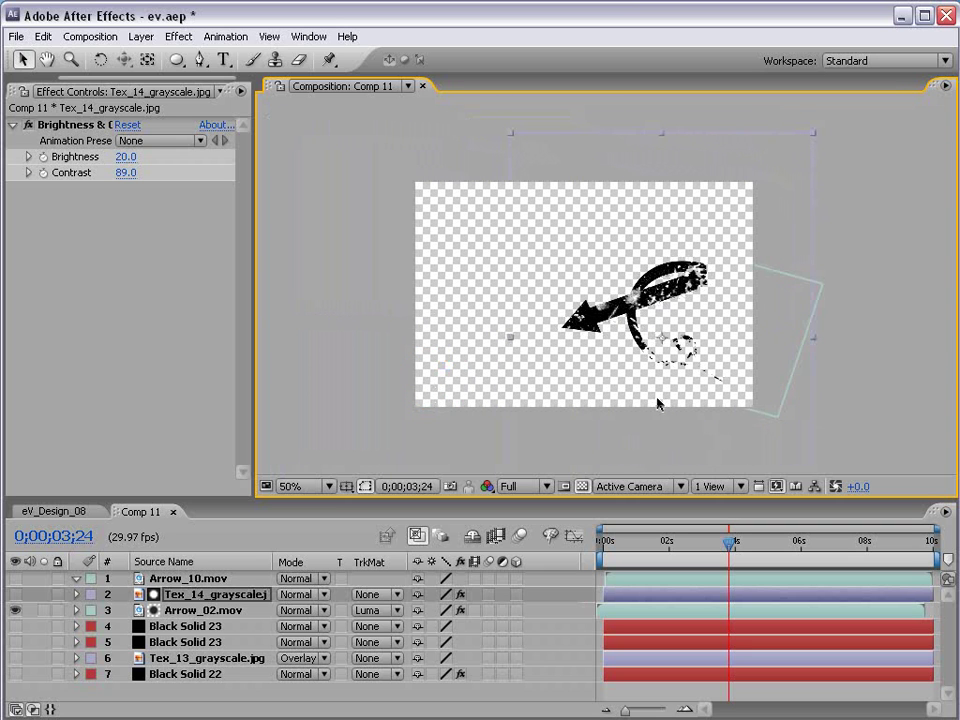
key(period)
Raise the texture's brightness to 63 and shift it to vary the arrow's wear.
click(184, 510)
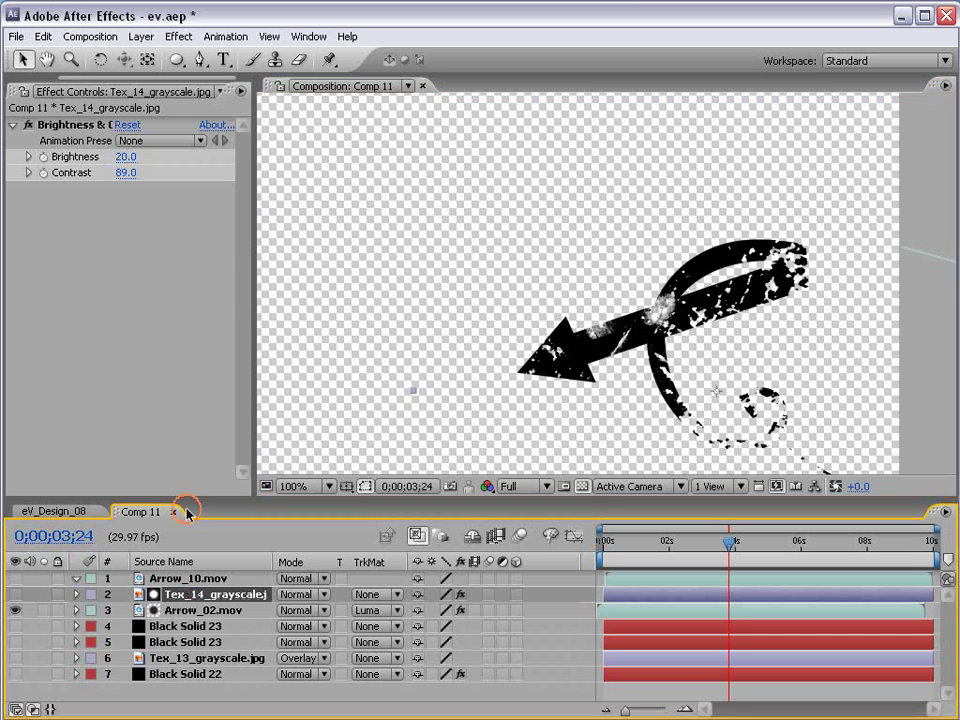
drag(118, 165, 183, 163)
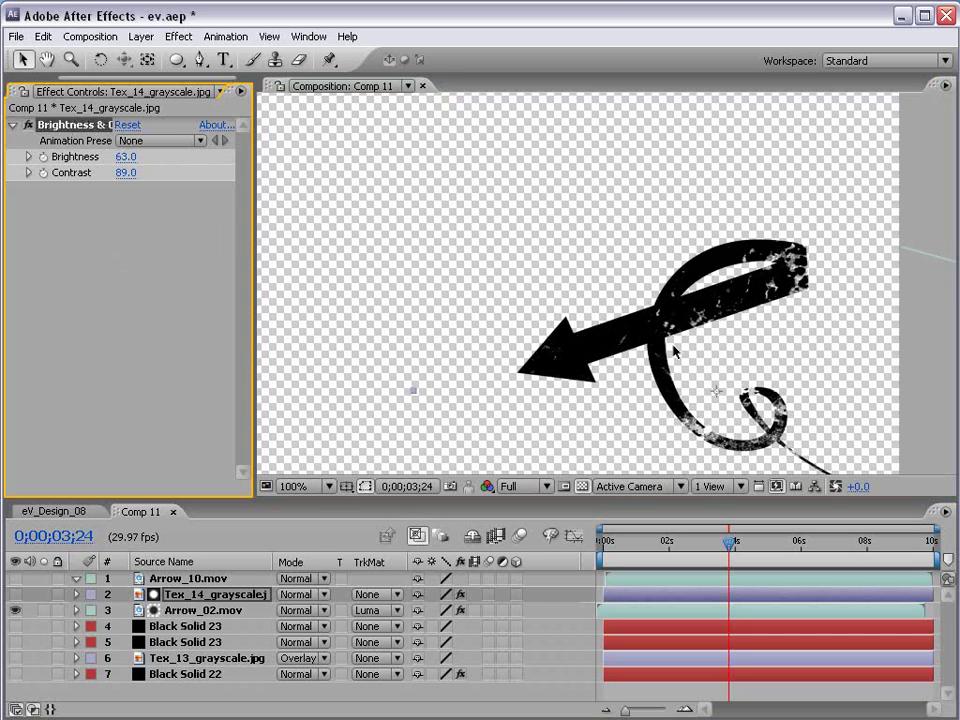
drag(675, 350, 688, 400)
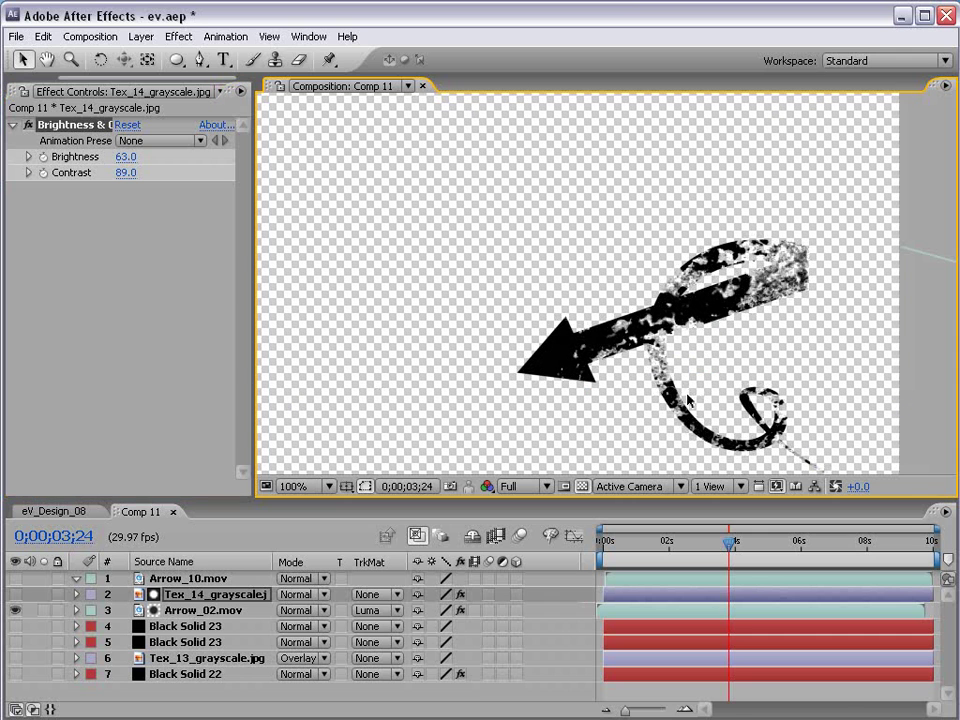
key(comma)
key(comma)
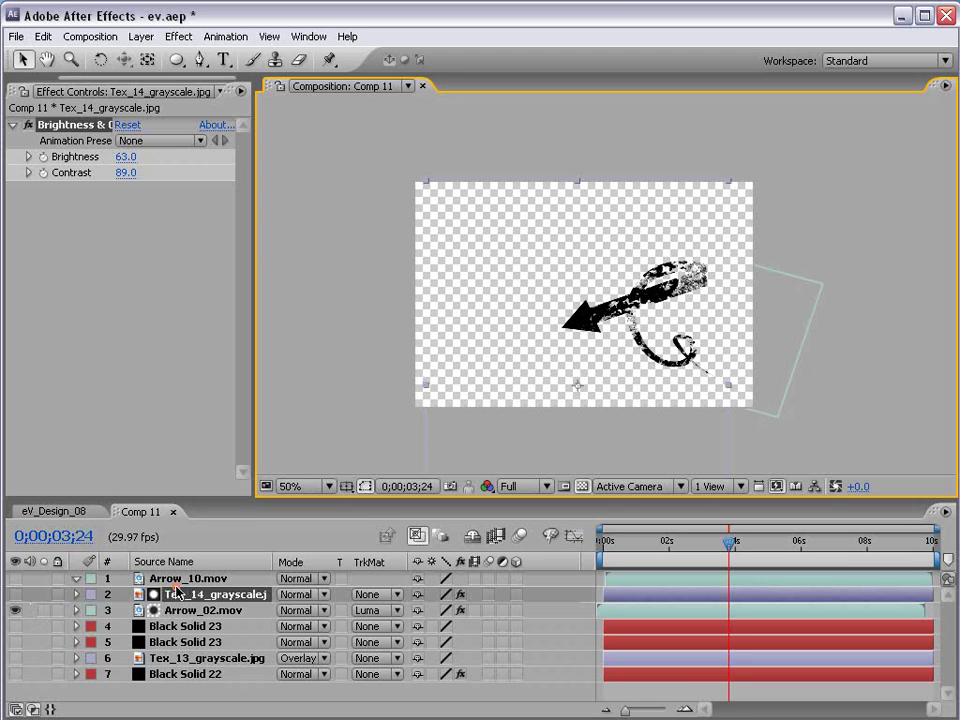
Show the white Arrow_10 and background layers 4–7, viewing the comp at 100%.
click(201, 601)
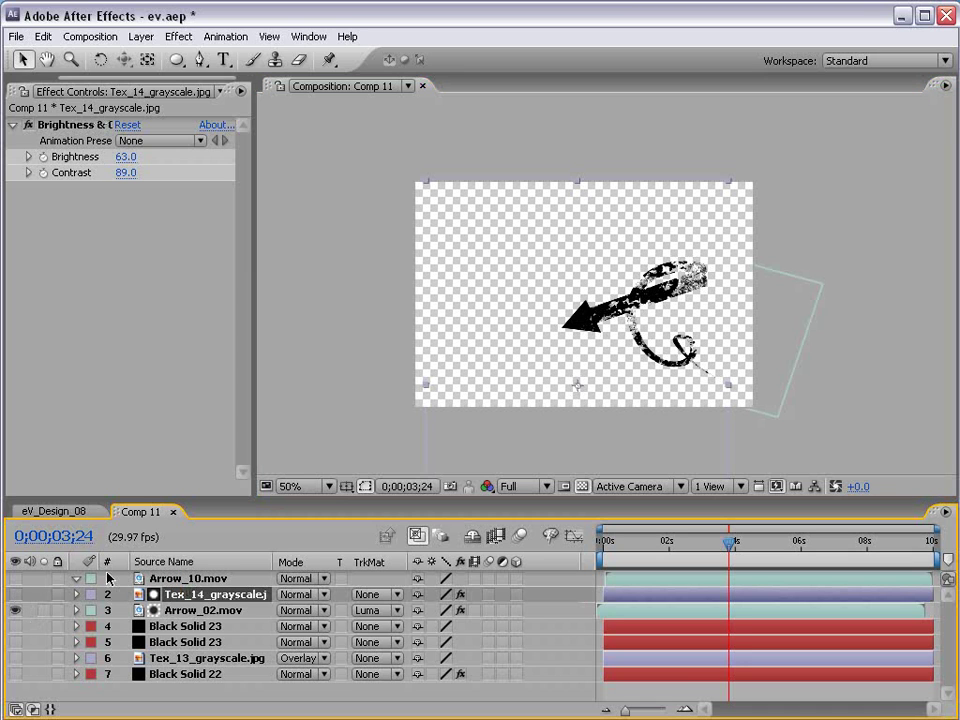
click(165, 580)
click(14, 580)
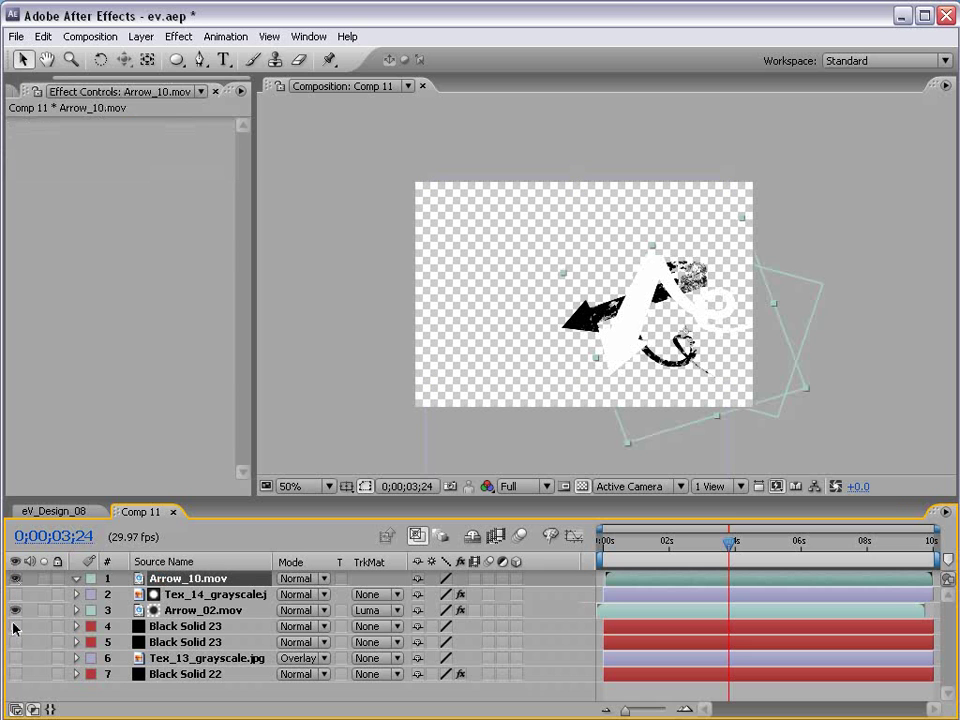
drag(14, 627, 15, 675)
key(period)
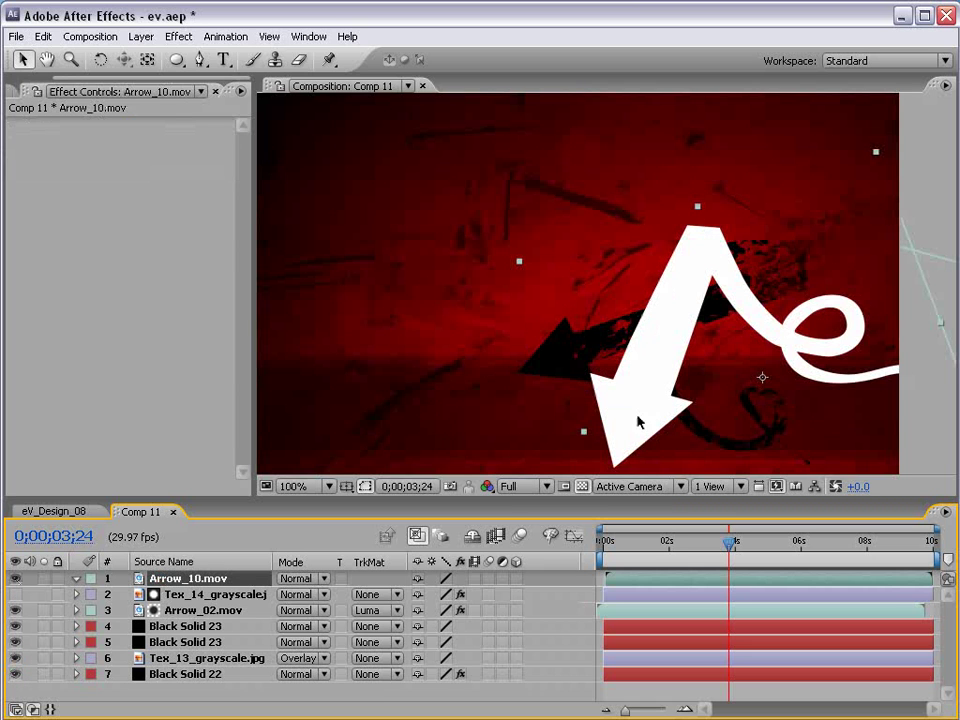
Duplicate the Tex_14_grayscale layer and move the copy to the top of the stack.
click(150, 594)
key(ctrl+d)
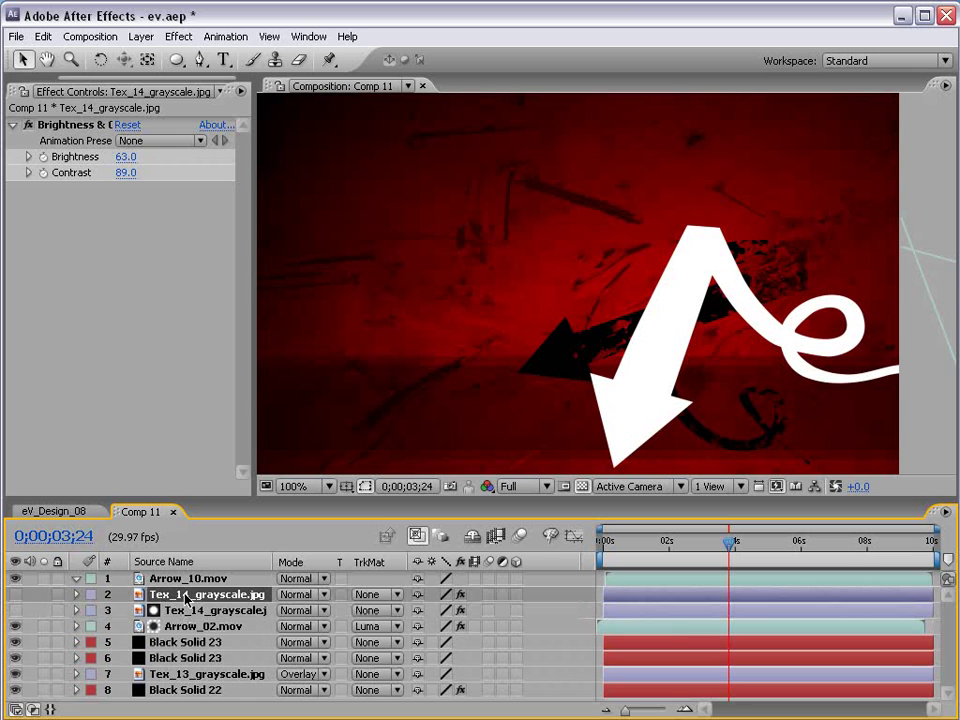
drag(174, 598, 165, 578)
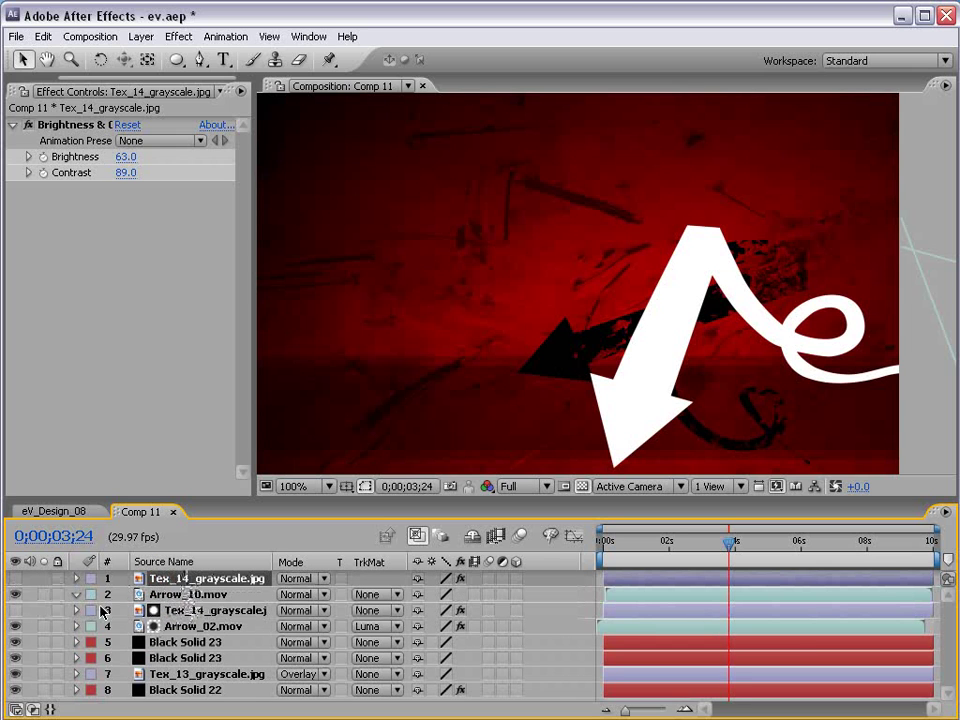
Set Arrow_10's track matte to Luma Matte using the texture copy above it.
click(164, 595)
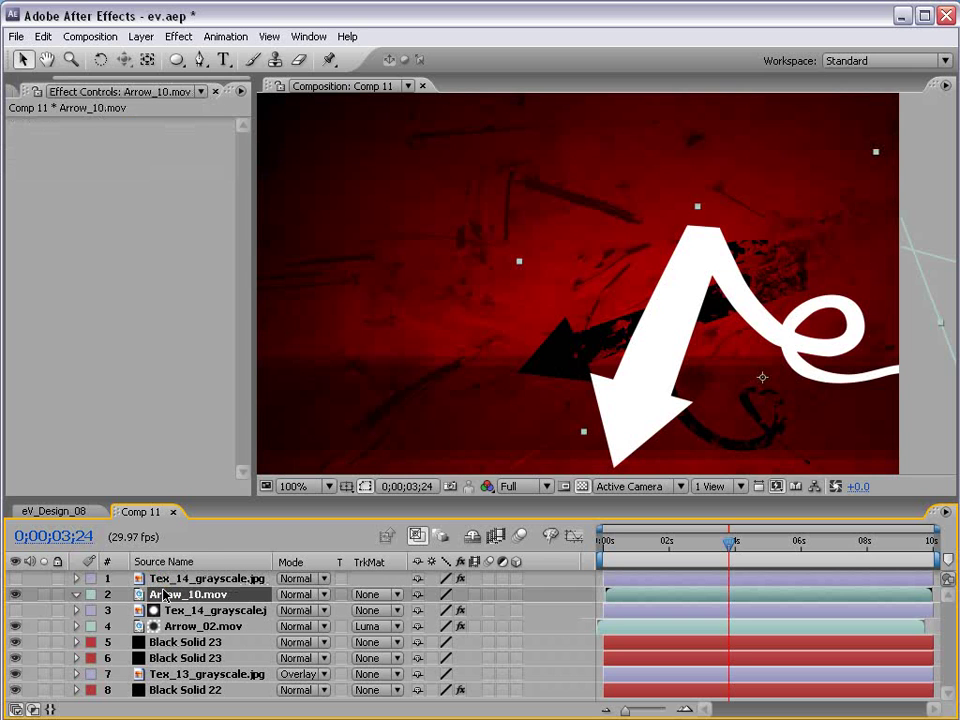
click(371, 596)
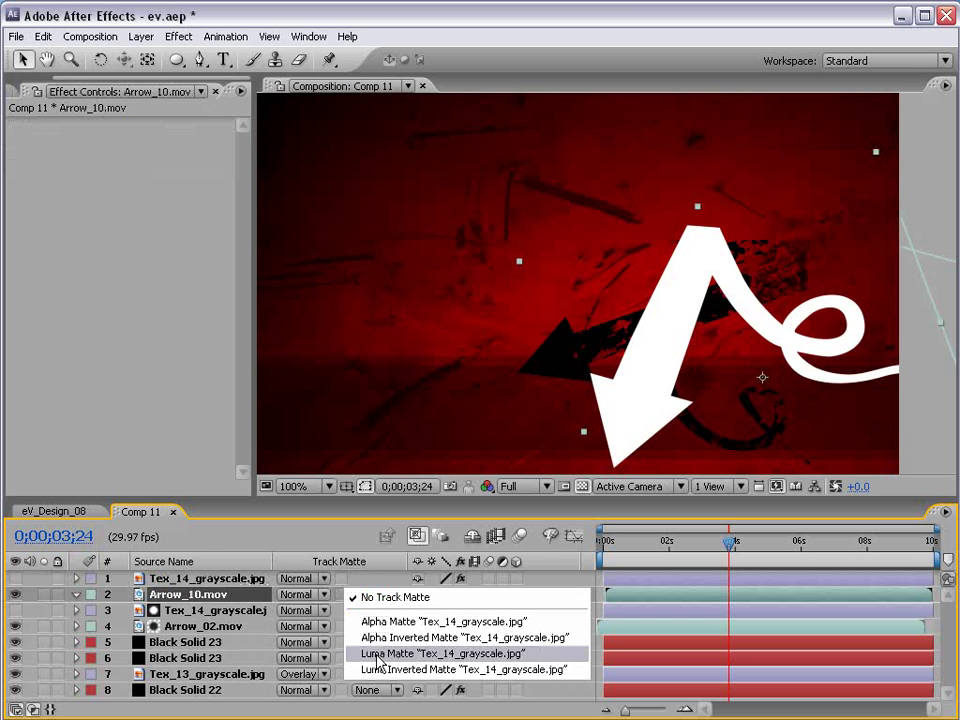
click(370, 655)
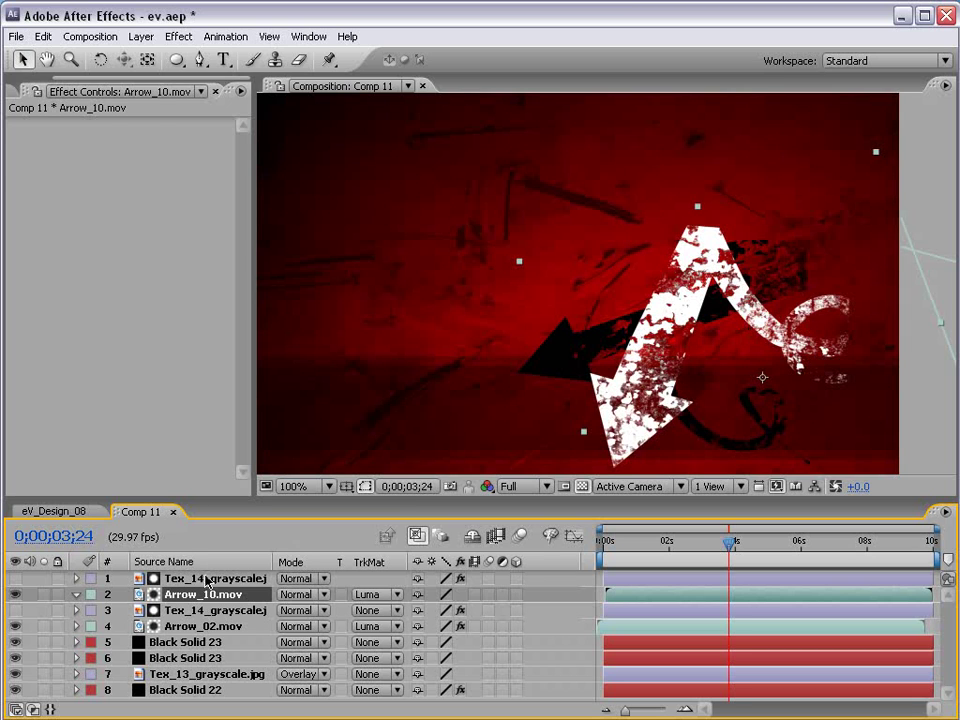
Set the texture copy's Brightness to 79 and Contrast to 93.
click(206, 580)
mouse_move(123, 160)
mouse_down()
mouse_move(153, 168)
mouse_move(120, 172)
mouse_move(108, 157)
mouse_move(118, 163)
mouse_up()
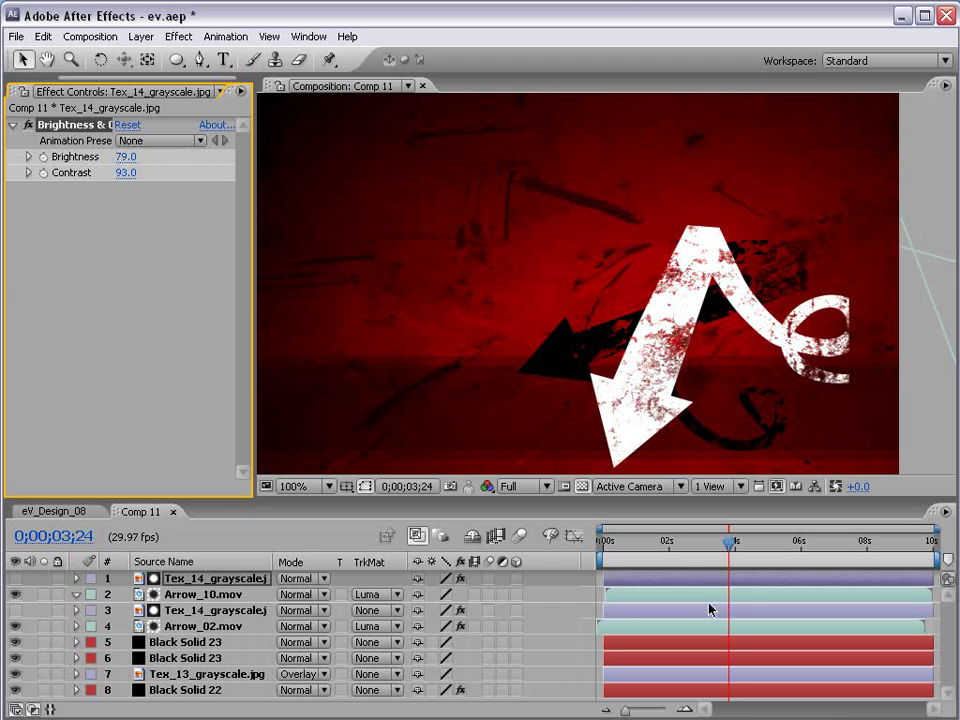
click(624, 580)
click(855, 321)
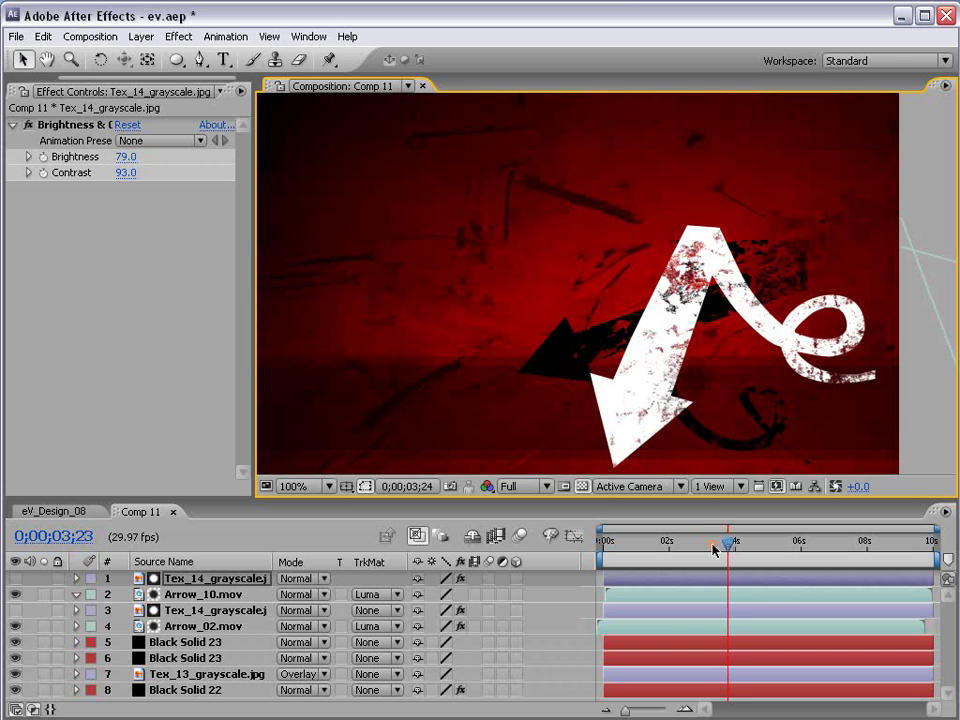
Scrub back through the animation and pan the 50% composition preview.
drag(714, 549, 735, 549)
scroll(589, 388, down, 2)
key(h)
drag(583, 327, 593, 315)
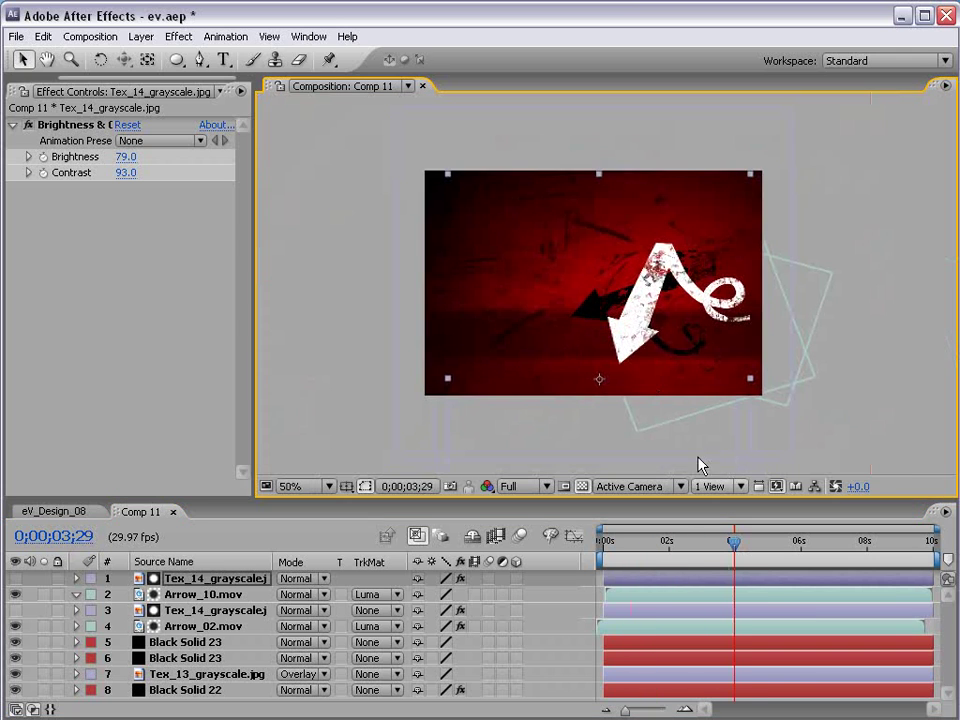
scroll(717, 392, up, 2)
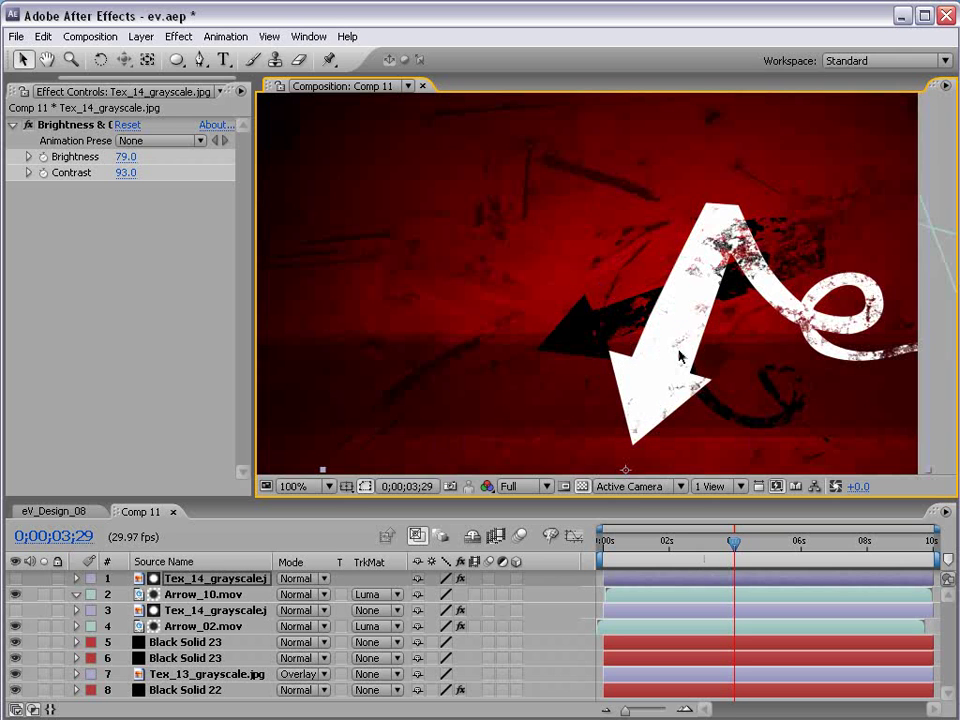
scroll(459, 390, down, 2)
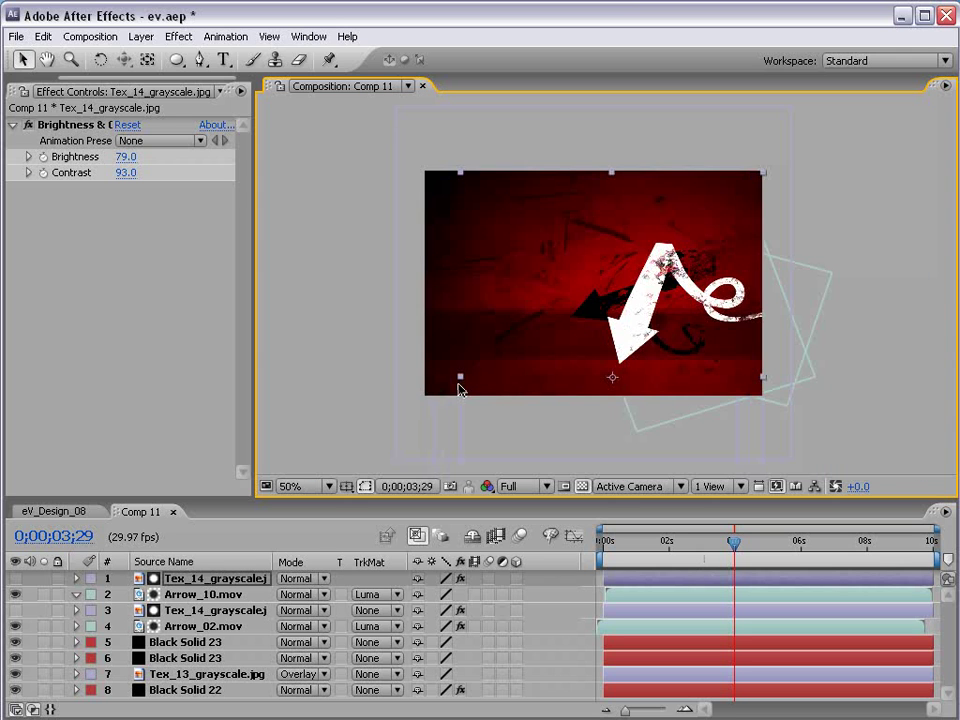
Shift the texture matte left and down, rotate it a few degrees, and RAM preview at 100%.
click(16, 578)
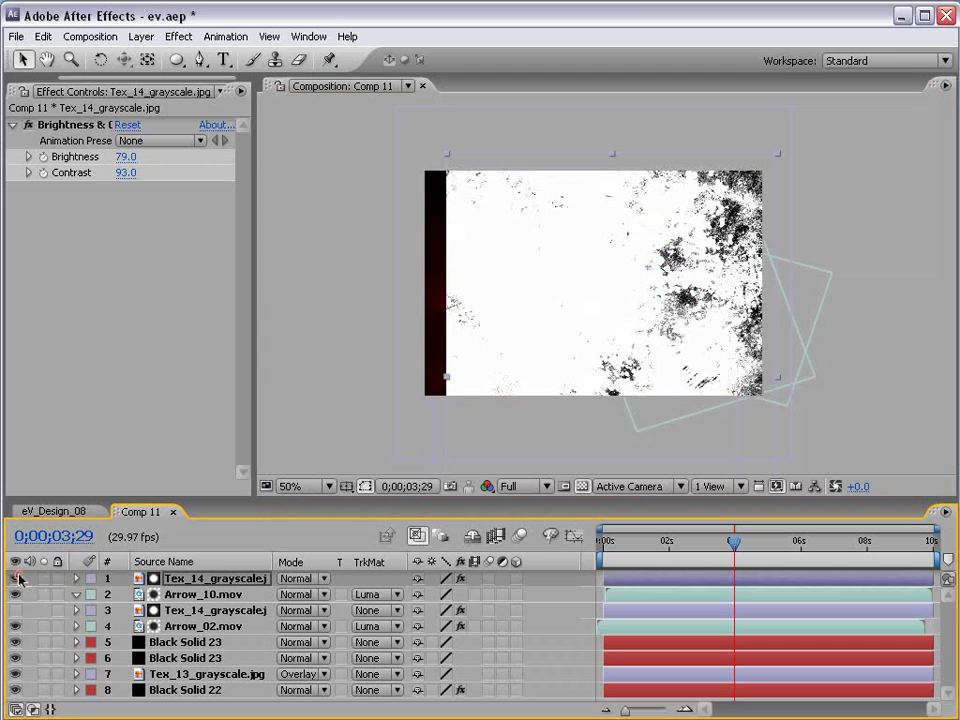
drag(592, 304, 577, 308)
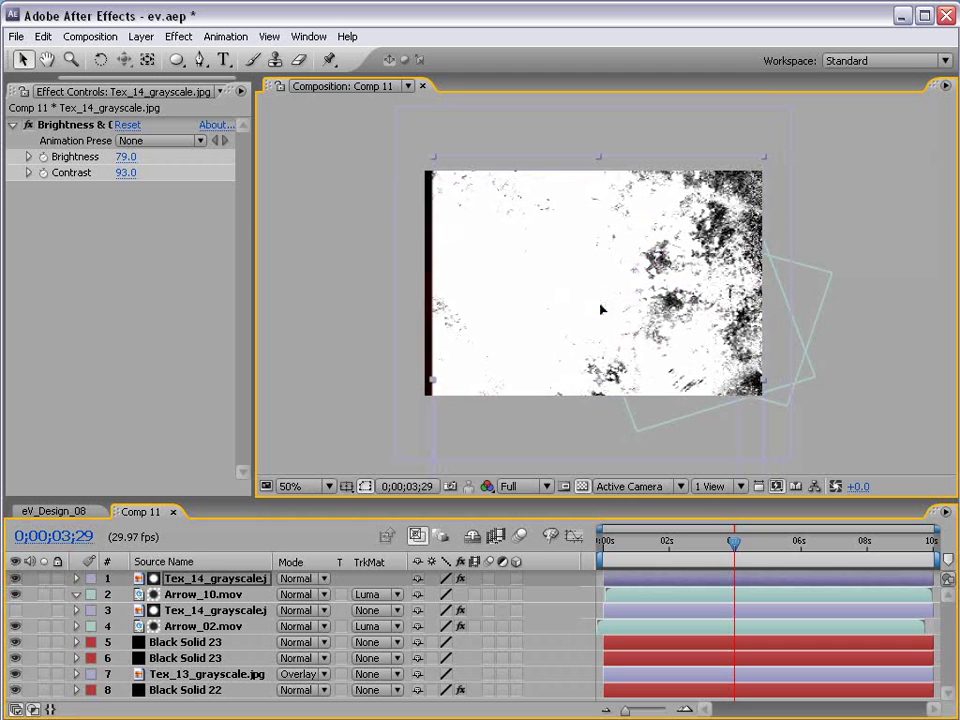
click(16, 578)
click(15, 594)
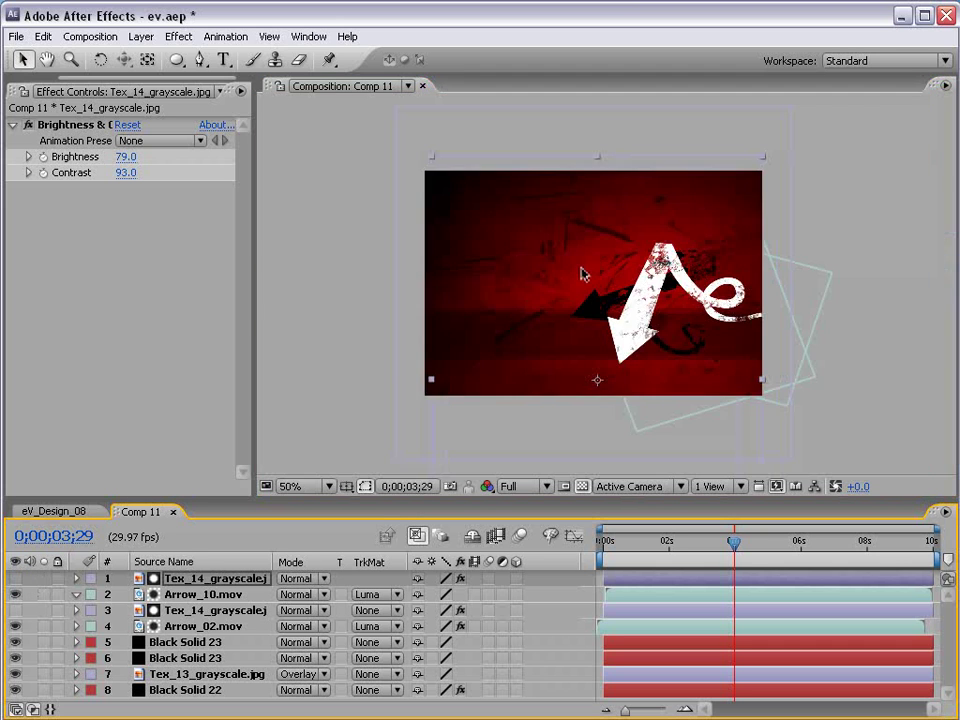
drag(549, 289, 616, 306)
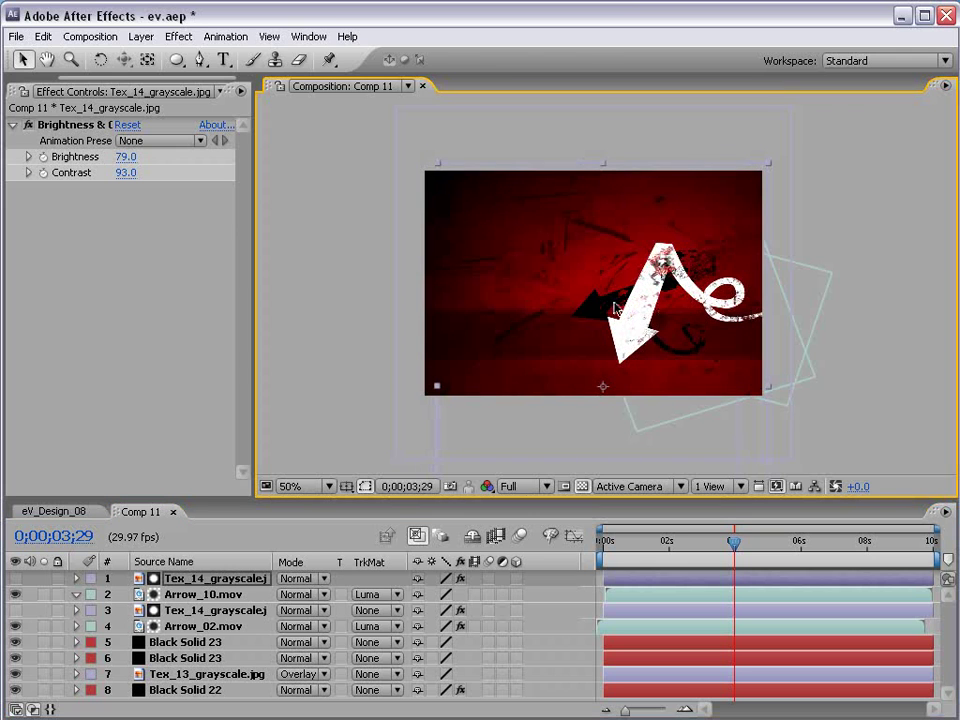
key(w)
drag(489, 221, 548, 267)
key(v)
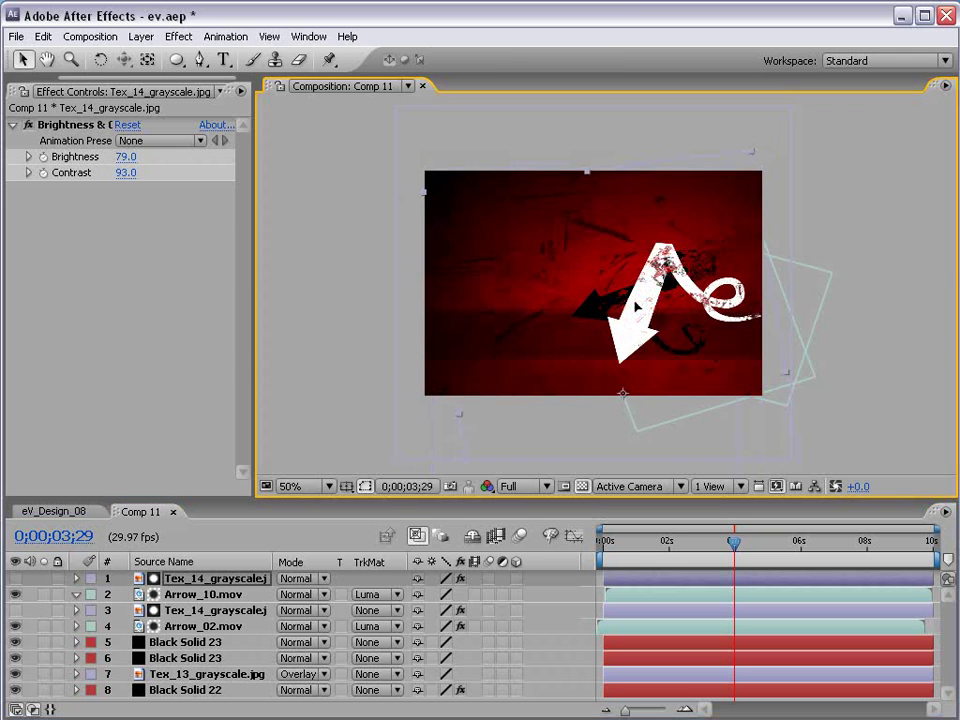
key(period)
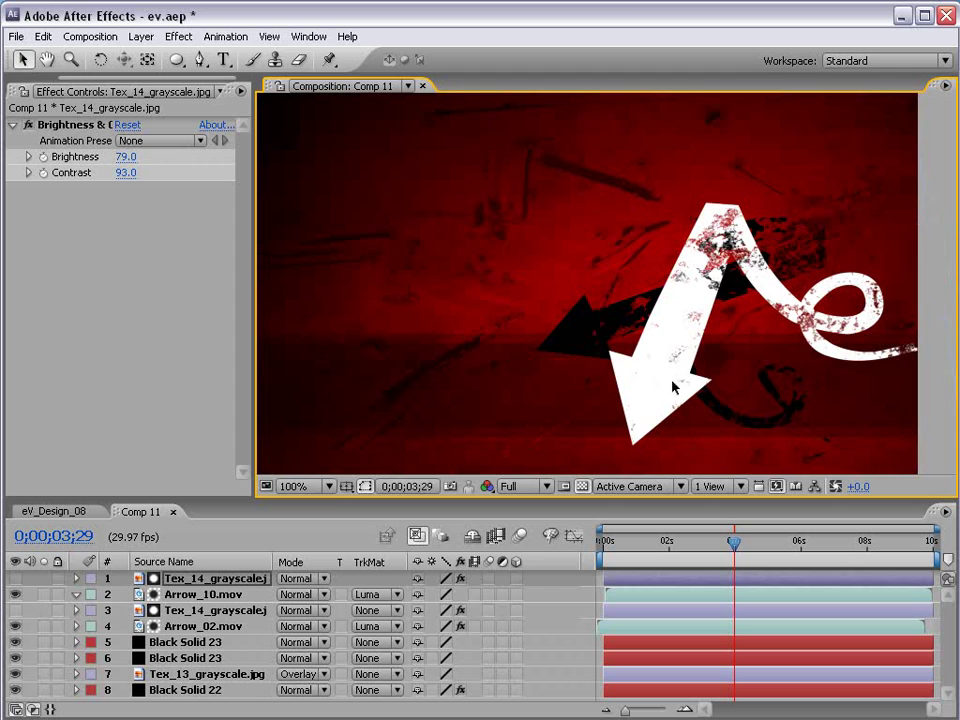
key(KP_0)
Show the Project panel and expand the Flourishes folder.
scroll(686, 376, down, 2)
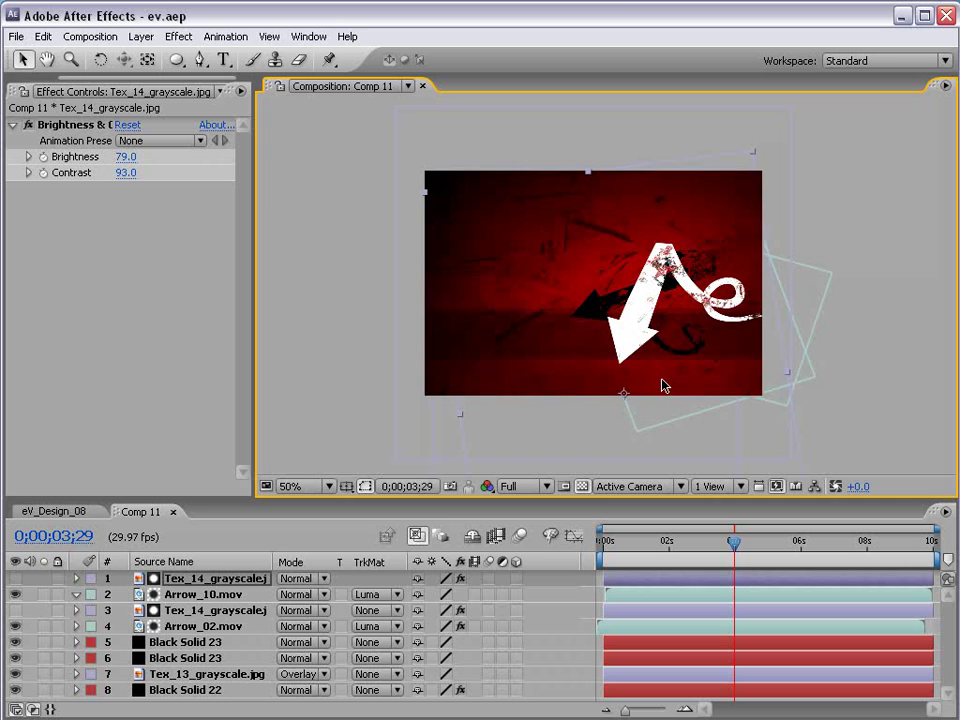
key(backslash)
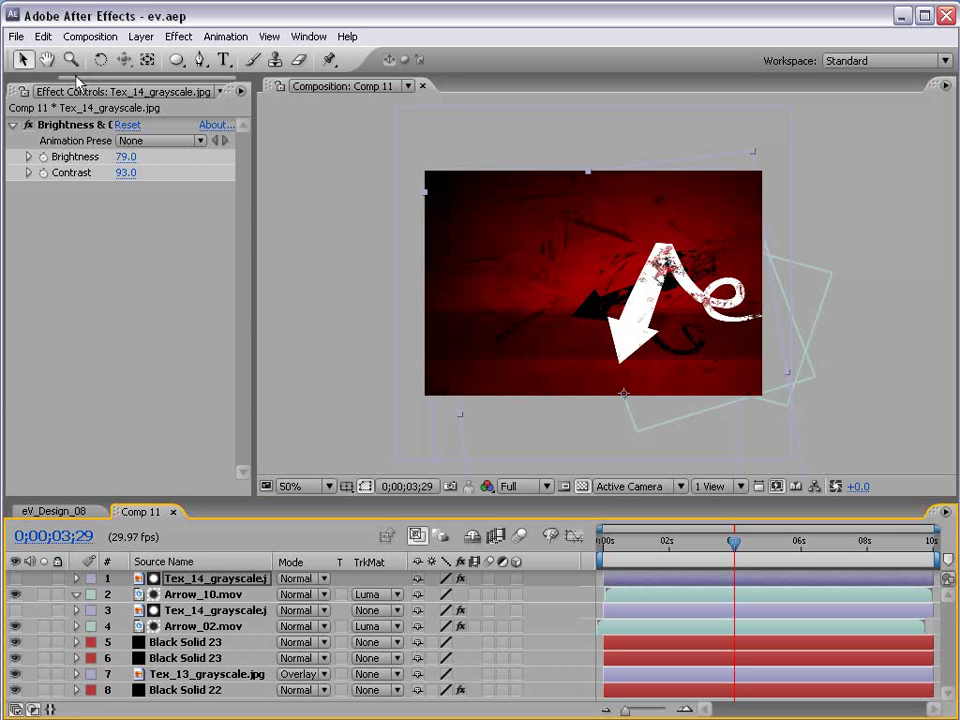
drag(77, 79, 57, 80)
click(40, 91)
scroll(232, 335, up, 3)
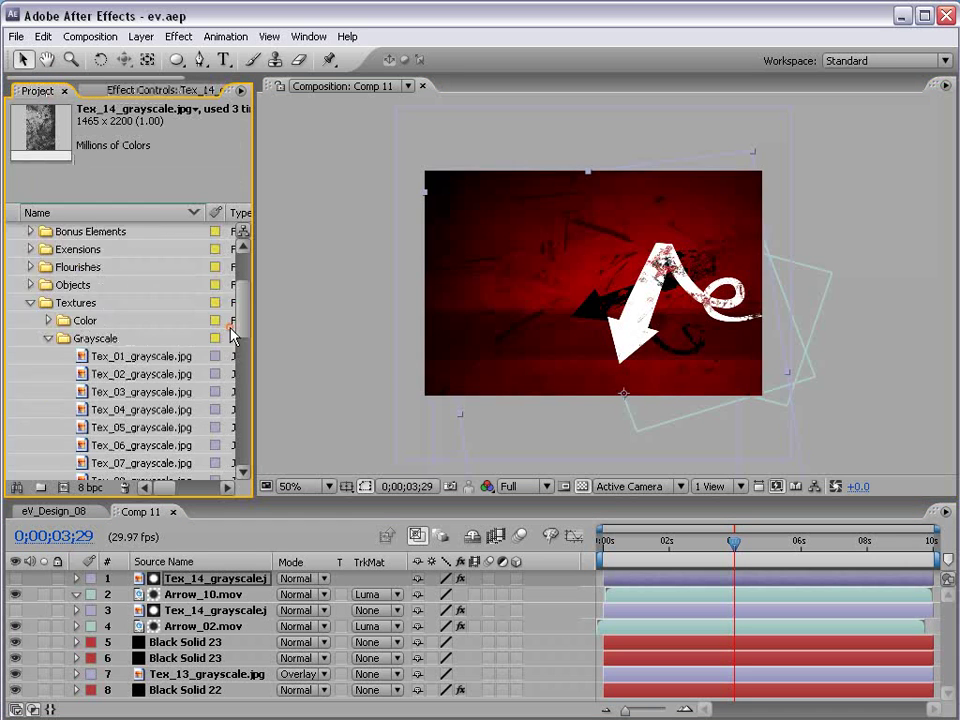
scroll(232, 335, up, 2)
click(29, 429)
click(30, 391)
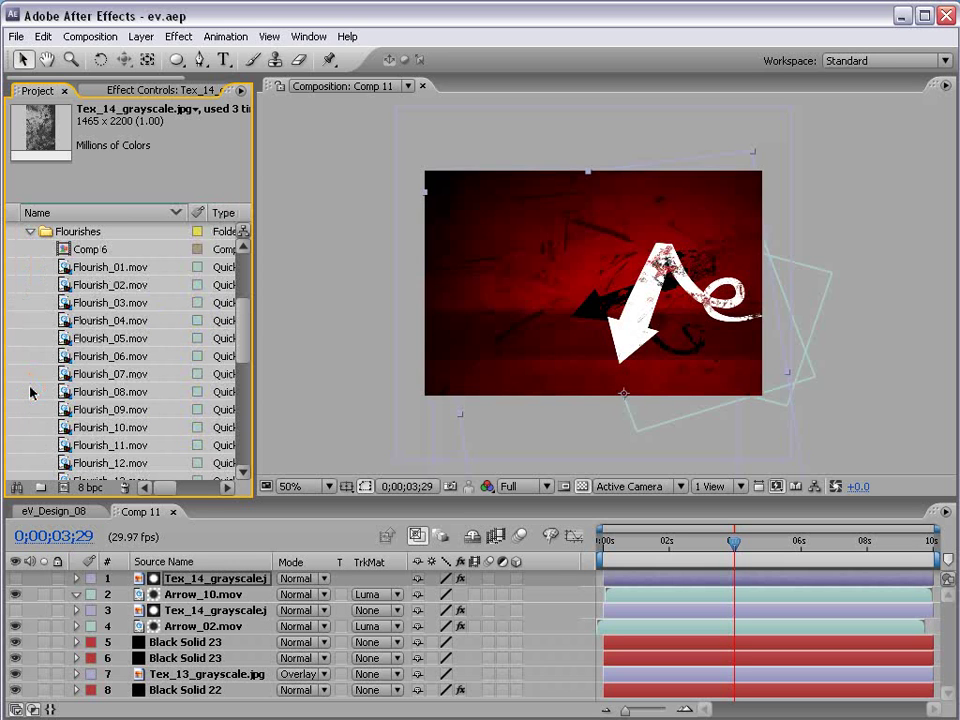
Add Flourish_23.mov to Comp 11 as the top layer.
key(h)
drag(111, 424, 122, 197)
key(v)
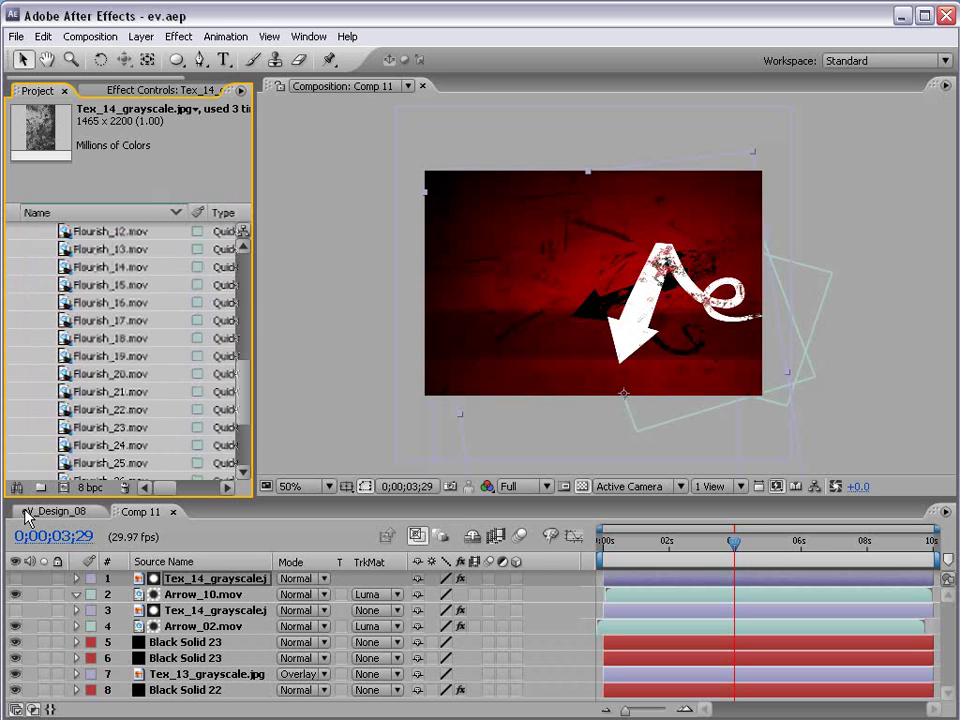
click(28, 512)
click(140, 512)
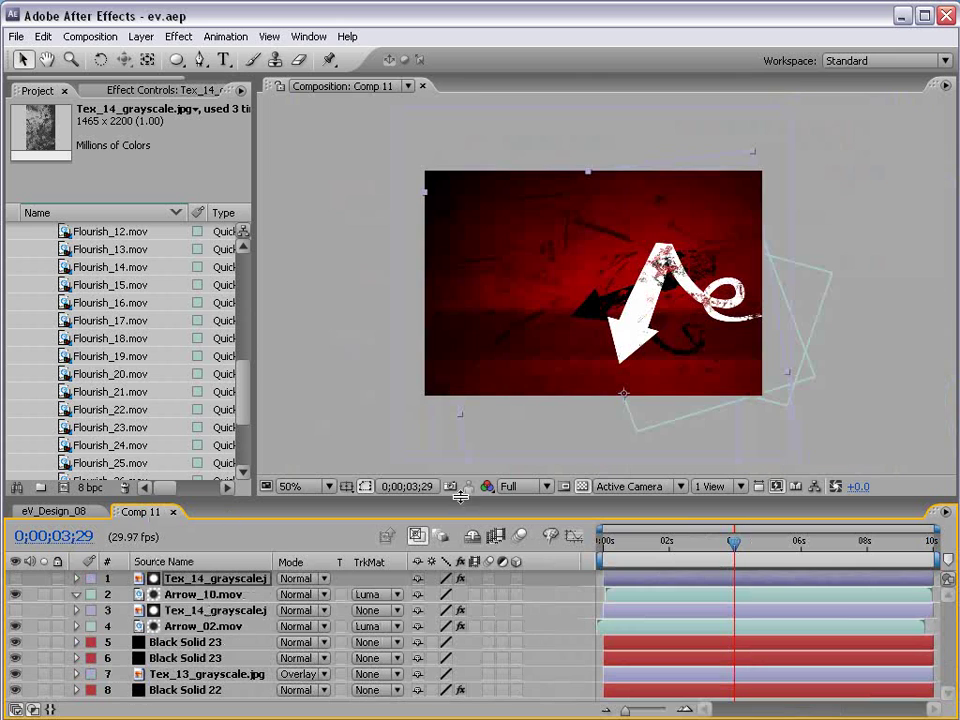
drag(72, 427, 632, 393)
Shrink the flourish and position it toward the right of the frame.
key(comma)
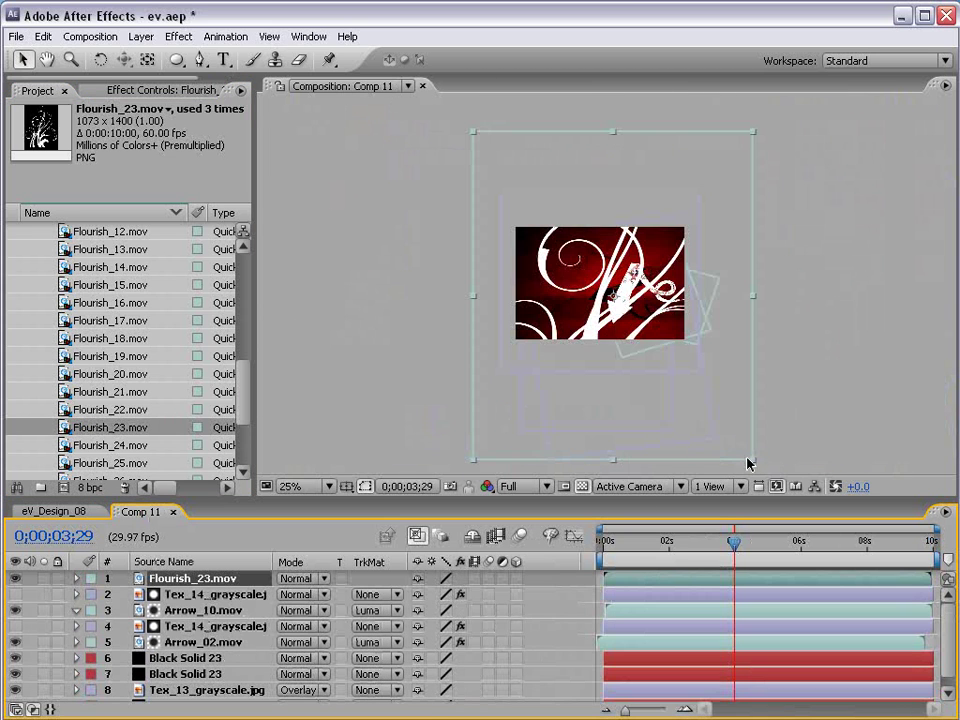
drag(748, 463, 651, 373)
key(period)
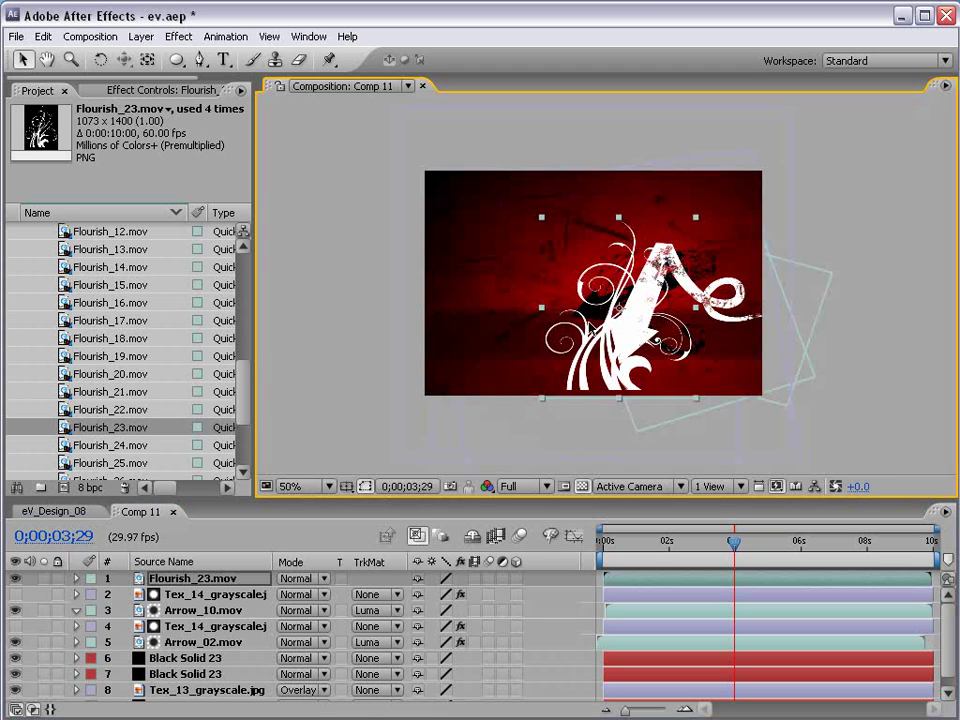
drag(694, 216, 784, 184)
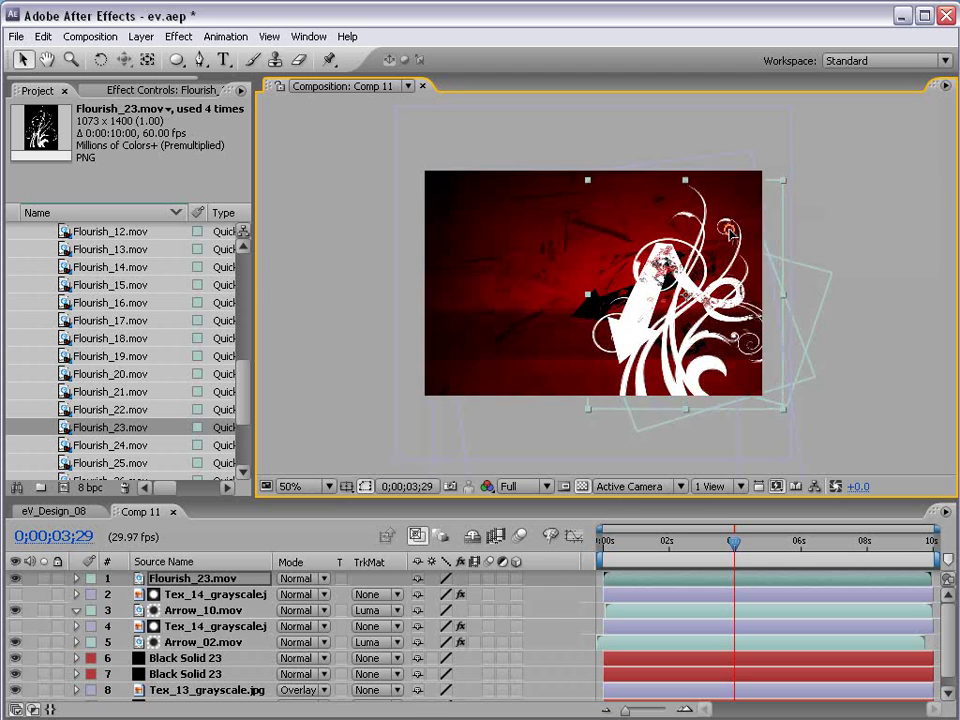
drag(718, 265, 705, 262)
Set Flourish_23's blend mode to Overlay and nudge it slightly right and down.
click(308, 579)
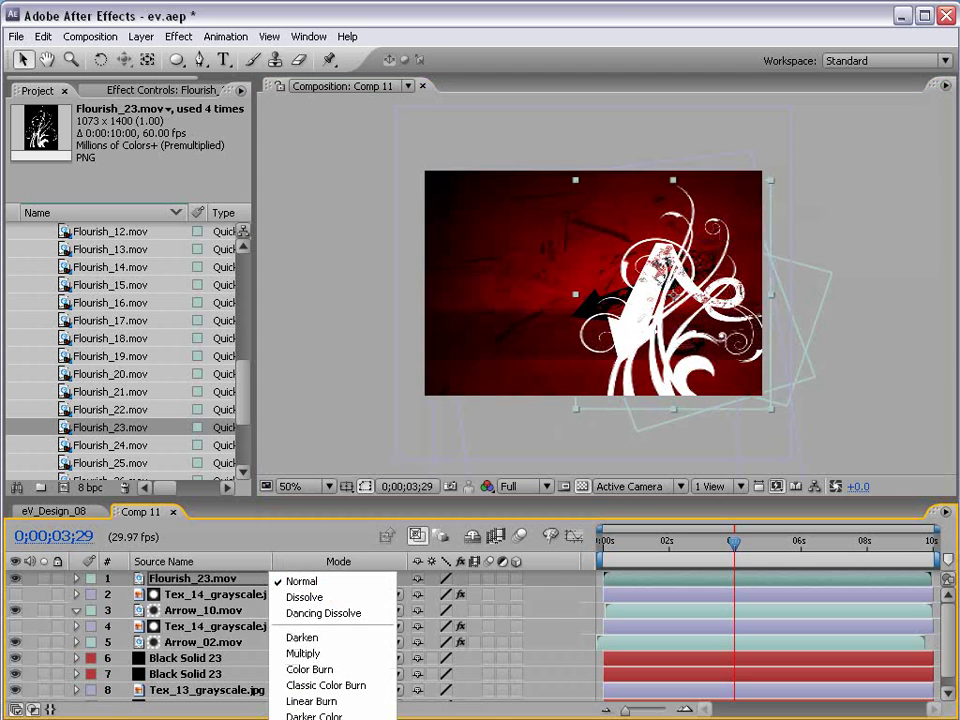
click(305, 705)
click(311, 579)
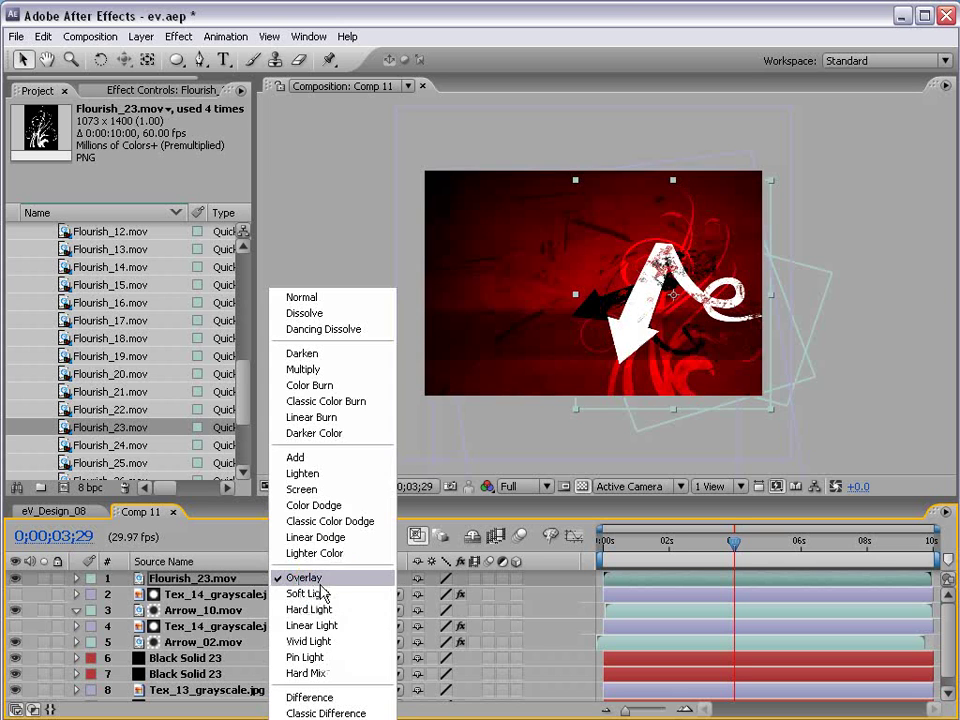
click(554, 218)
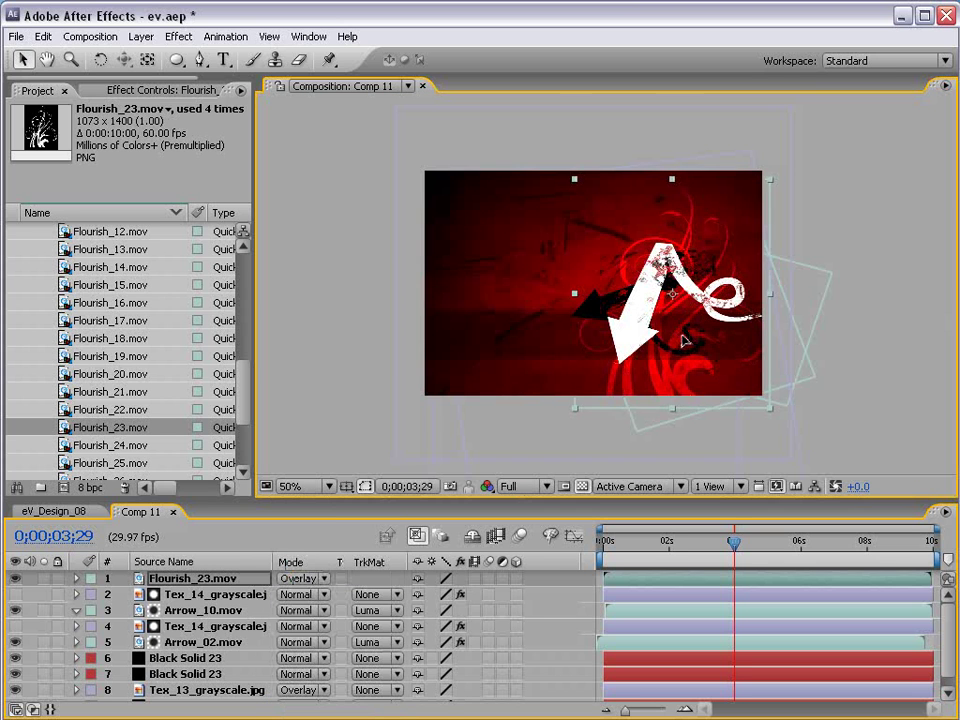
drag(684, 341, 694, 347)
Lower Flourish_23's opacity to 39% and review it at full size.
key(t)
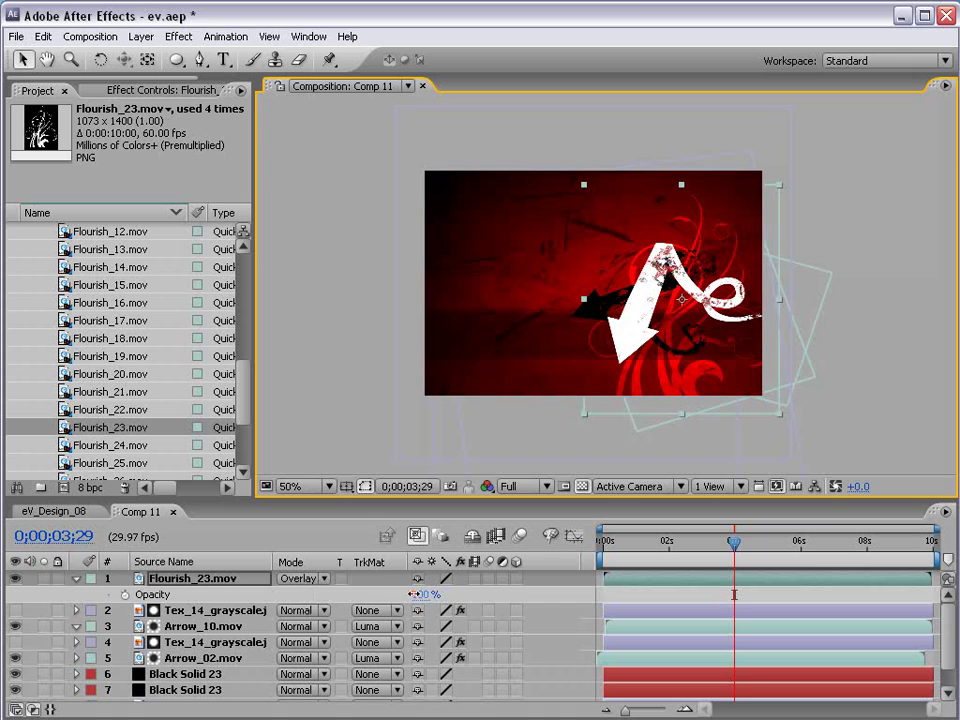
drag(413, 594, 420, 594)
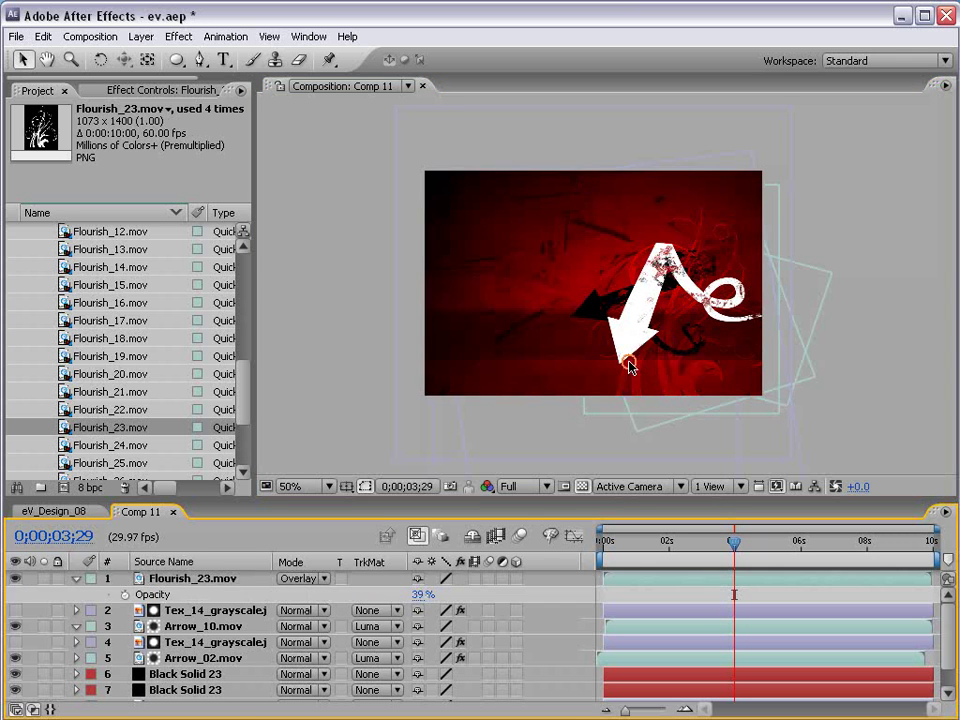
key(grave)
key(period)
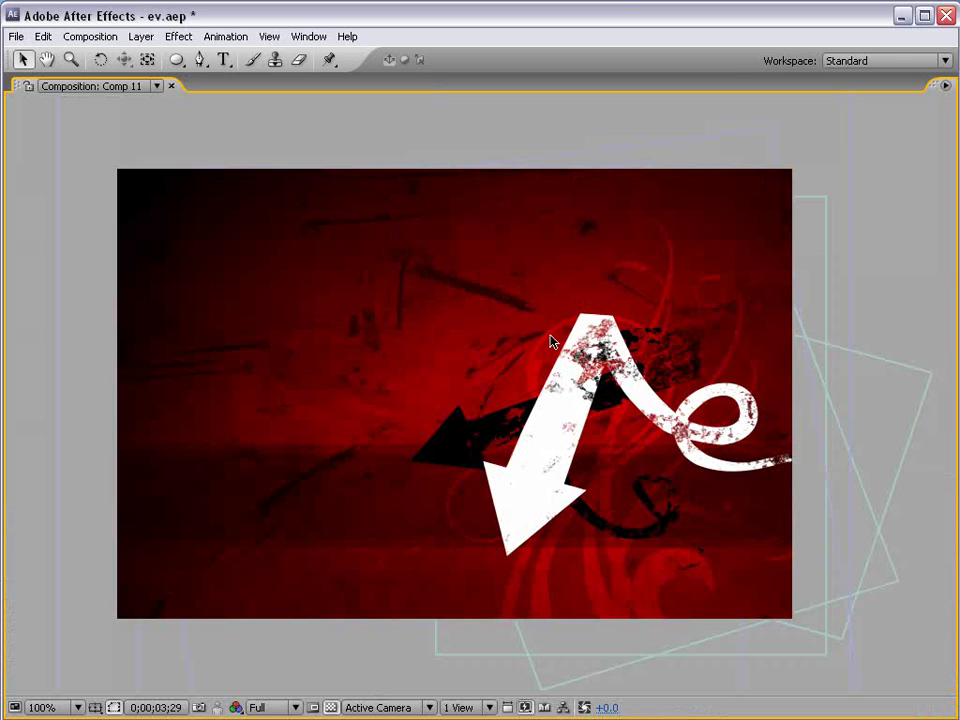
key(grave)
key(comma)
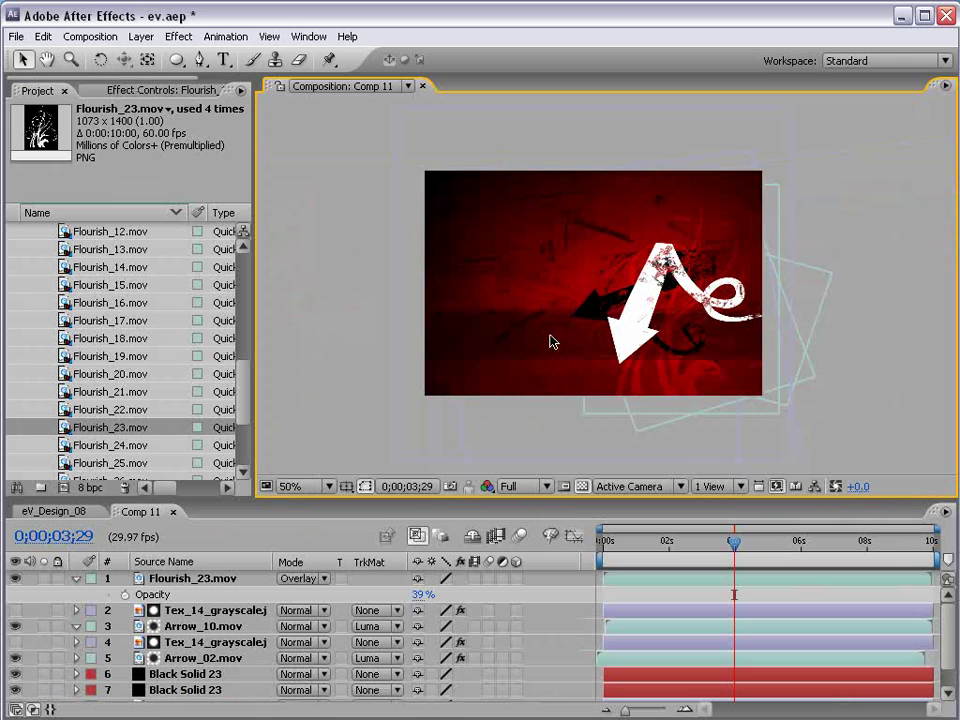
Start a new text layer and type the EVOLUTION title.
click(222, 60)
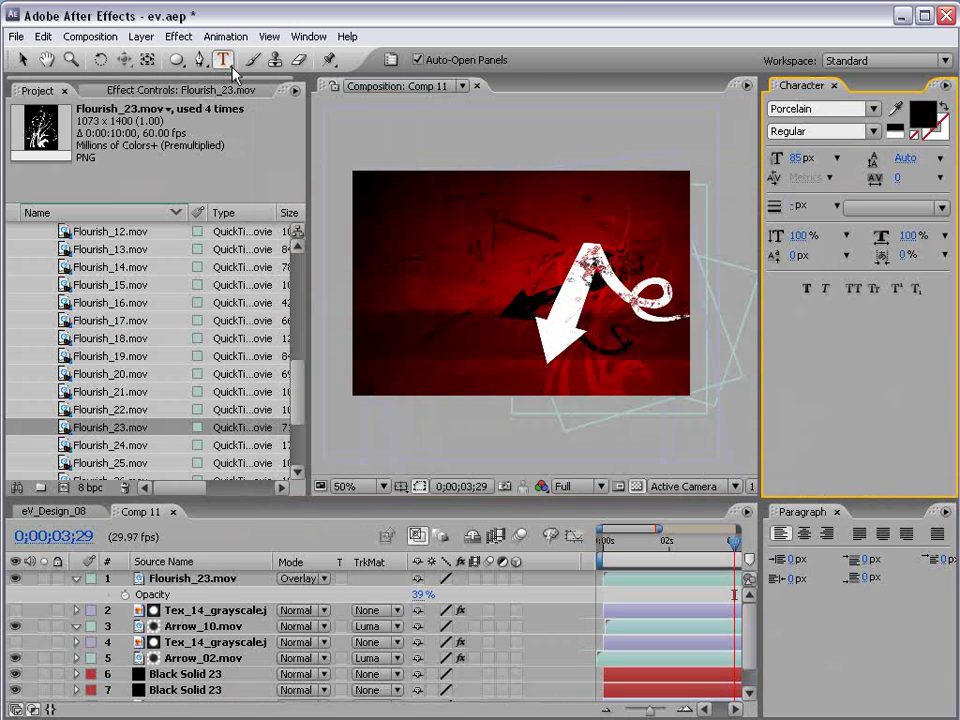
click(395, 240)
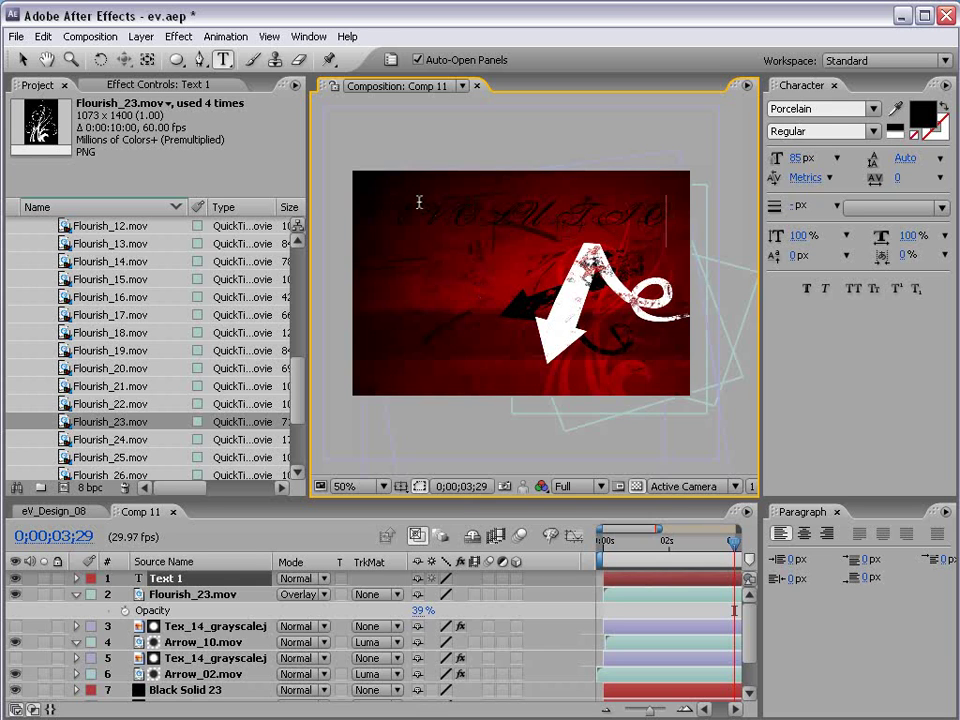
drag(419, 202, 482, 216)
double_click(503, 218)
click(819, 108)
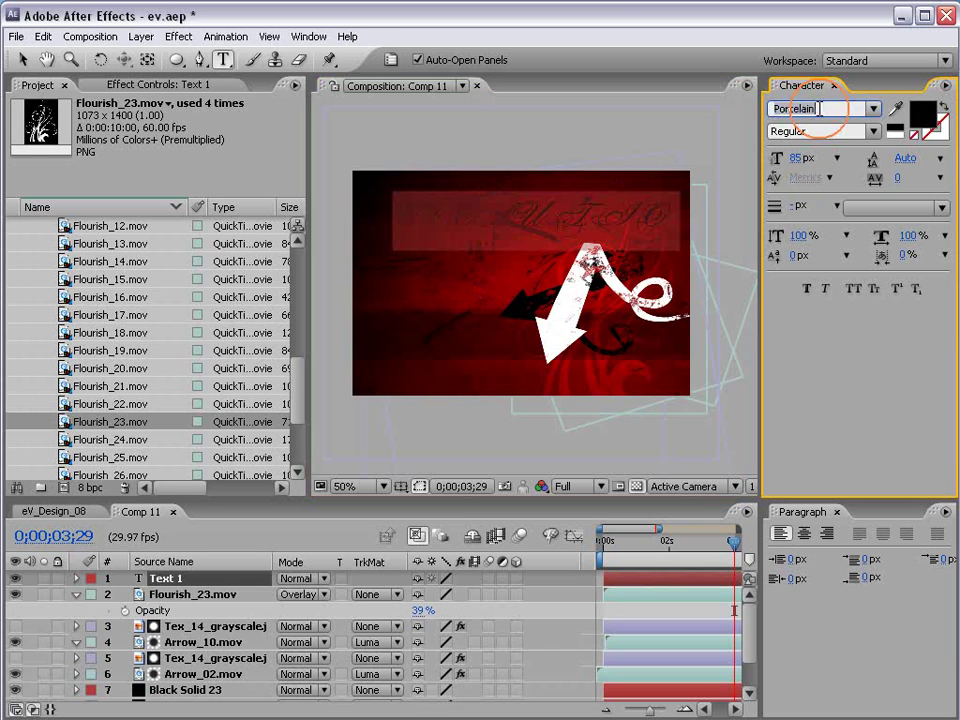
text(Arial)
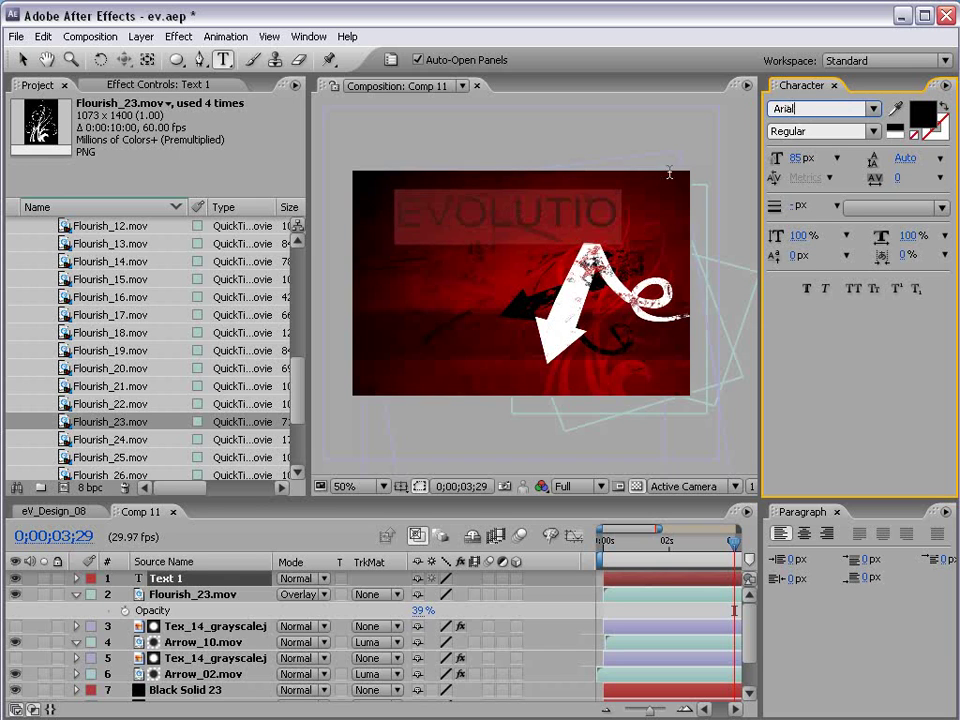
click(620, 210)
text(N)
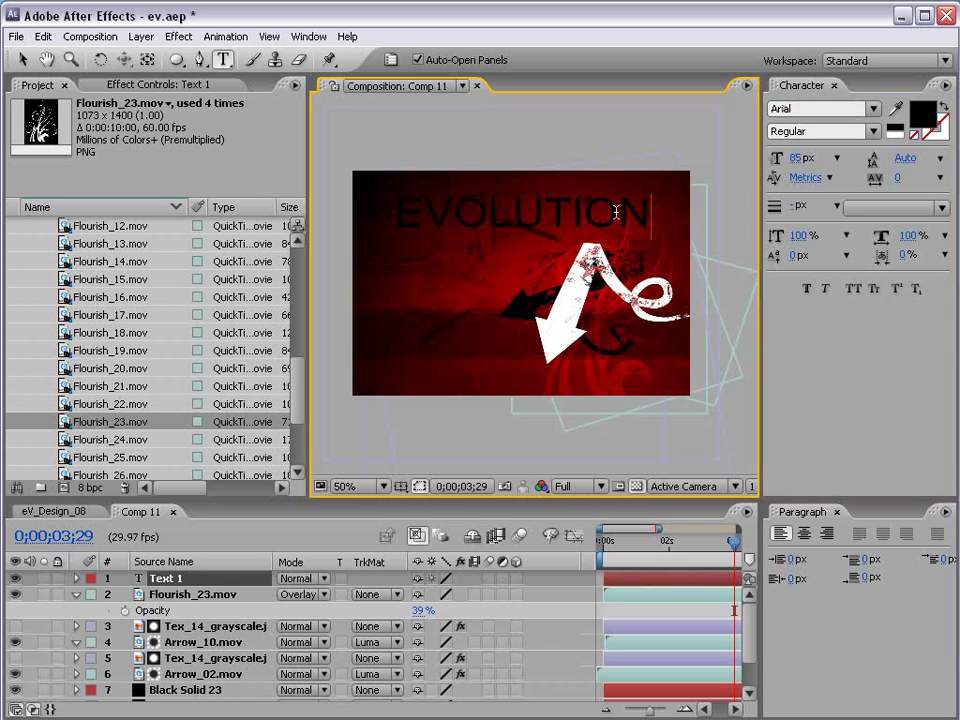
Set the EVOLUTION text to the Avalon font in Bold Italic.
key(ctrl+a)
click(806, 109)
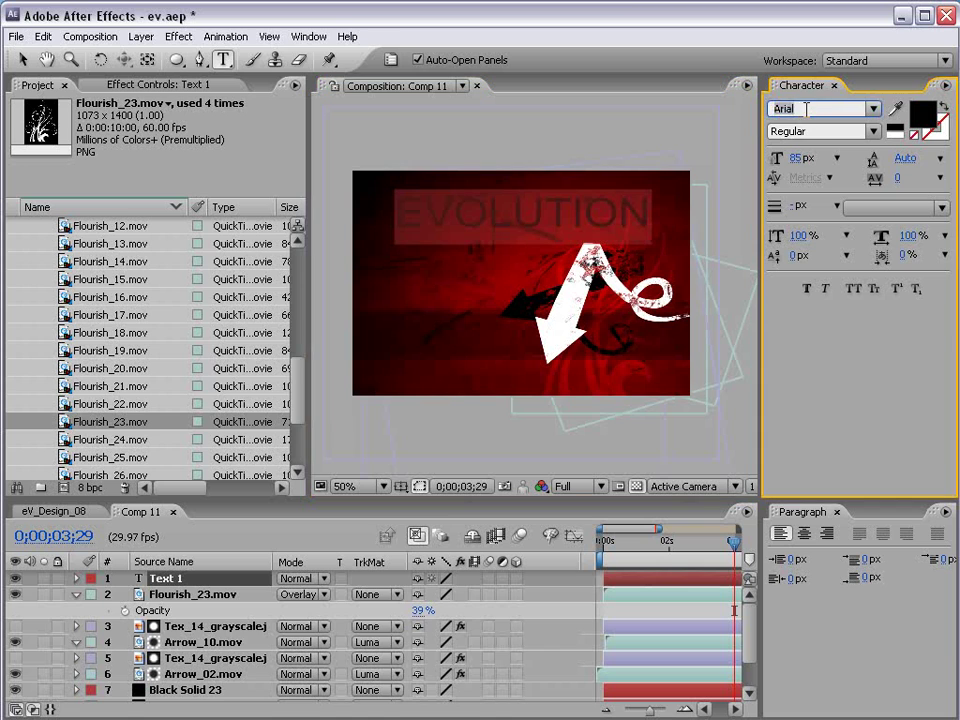
text(Avalon)
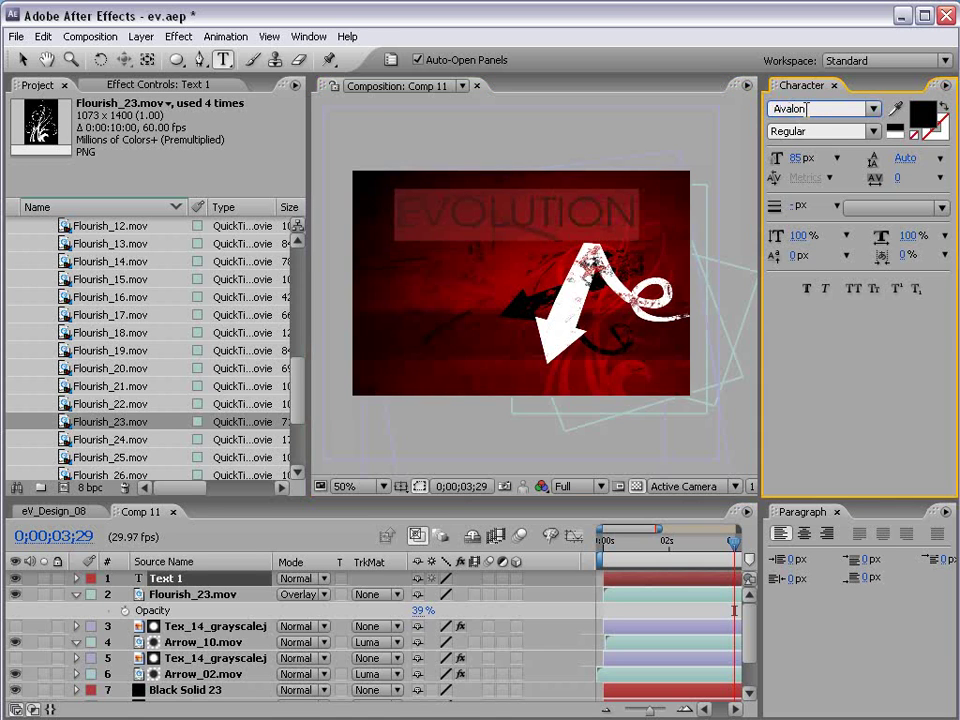
click(873, 131)
click(790, 165)
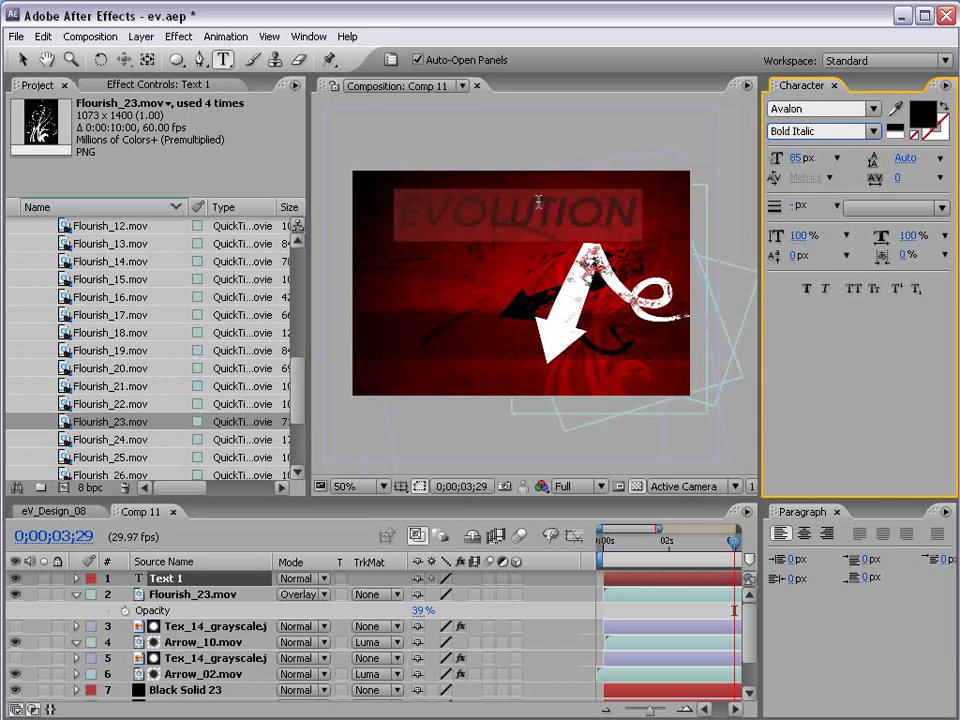
click(22, 59)
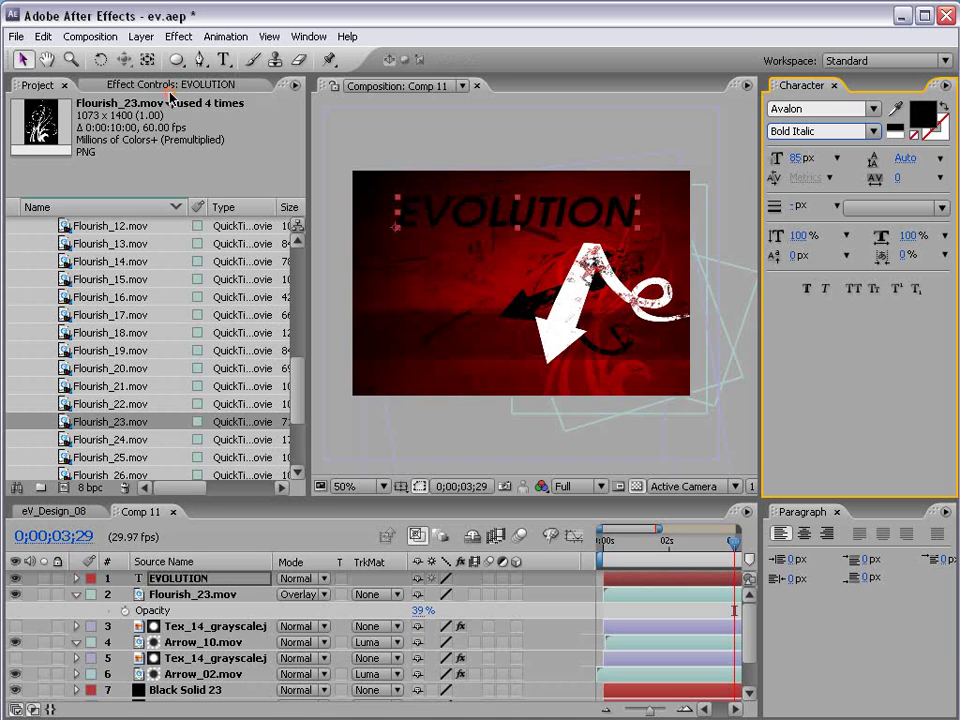
Make the title white, shrink it to 85 px, and place it low left at 70, 366.
drag(553, 213, 547, 260)
double_click(547, 260)
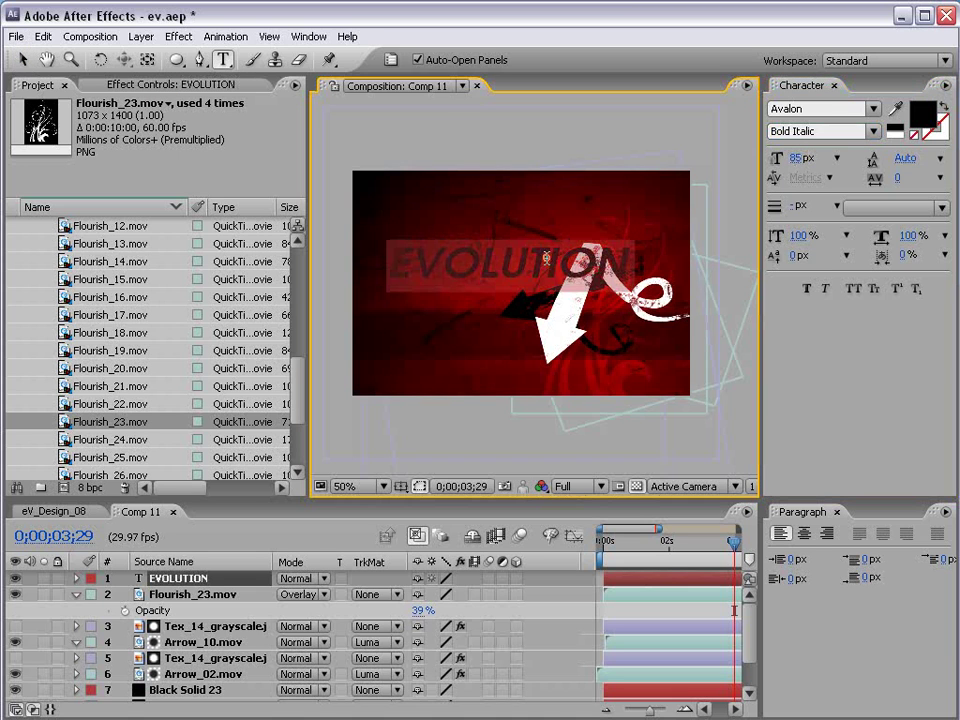
click(22, 59)
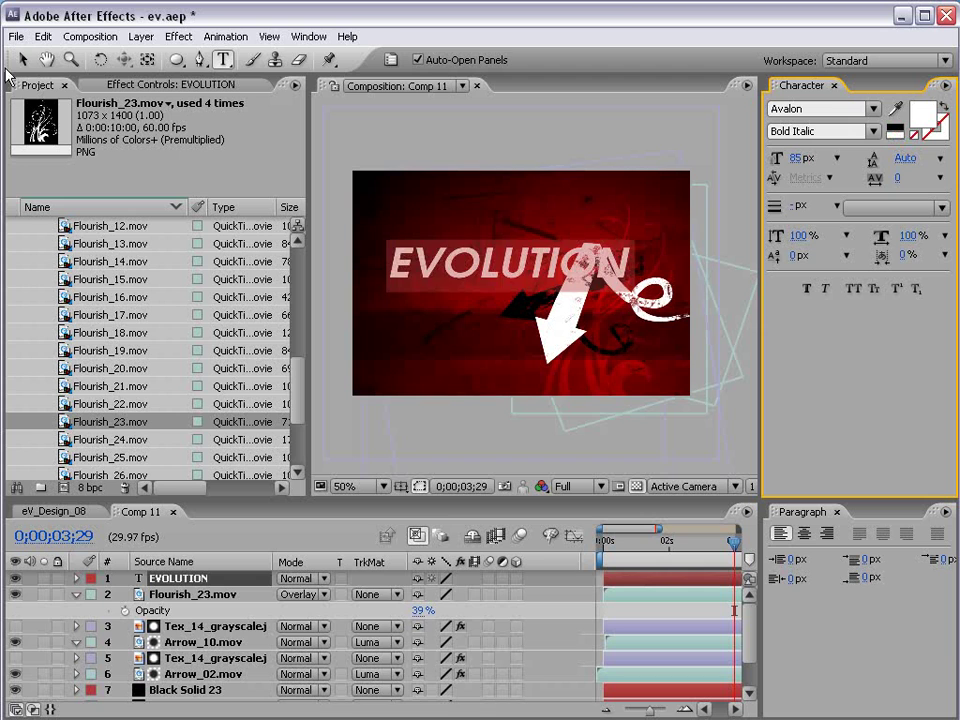
drag(632, 258, 513, 265)
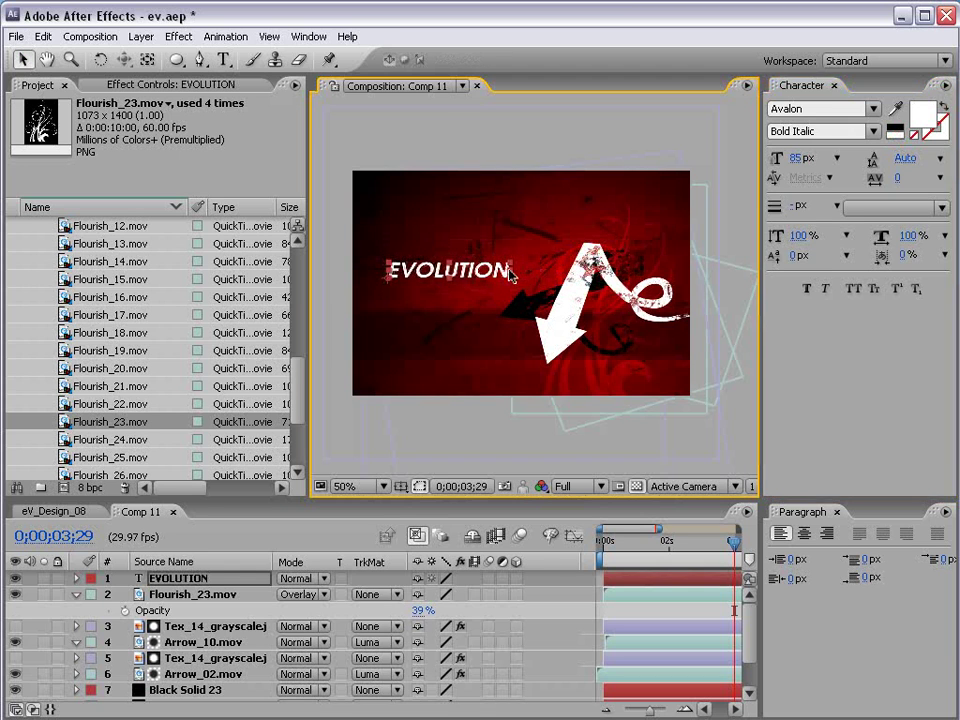
key(grave)
drag(380, 521, 349, 508)
key(grave)
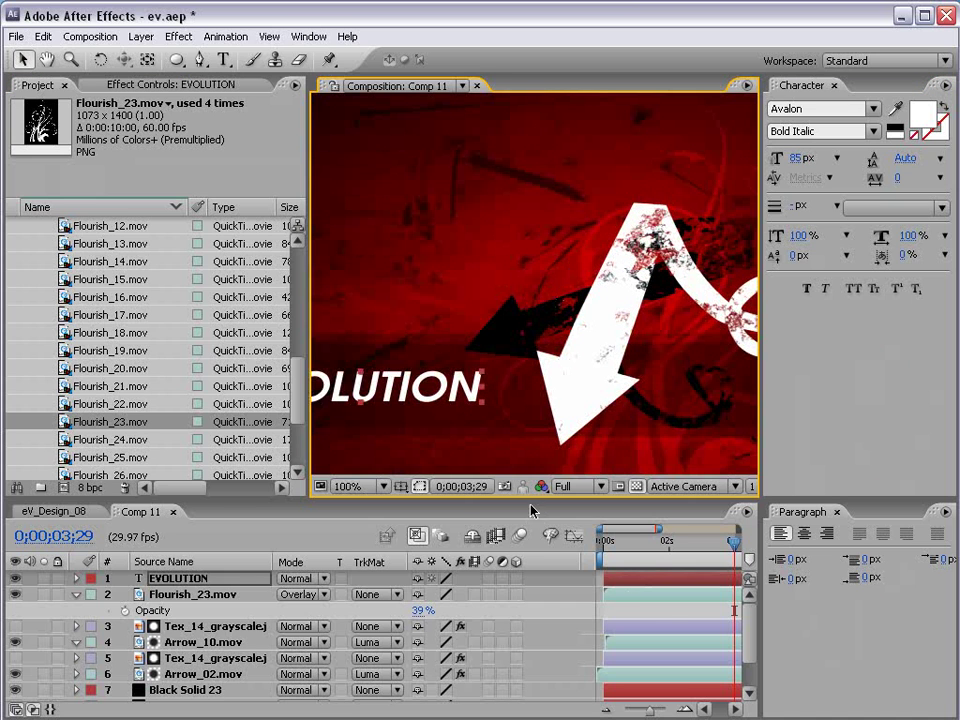
Hide the Switches column, return the viewer to half size, and move to about one second.
key(Home)
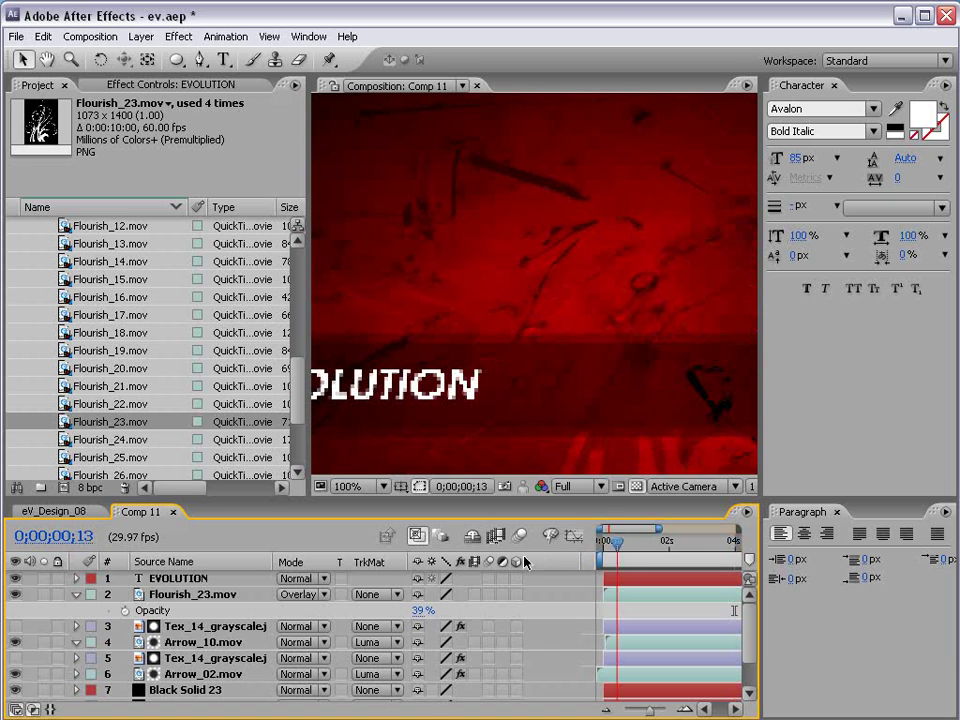
right_click(470, 563)
click(505, 570)
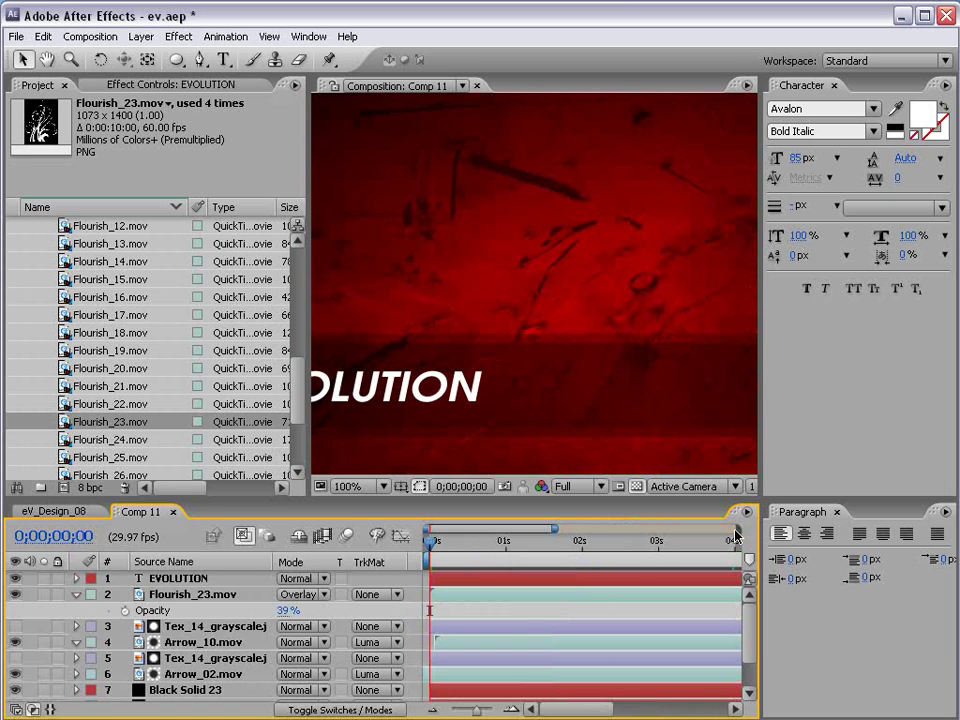
key(ctrl+7)
key(comma)
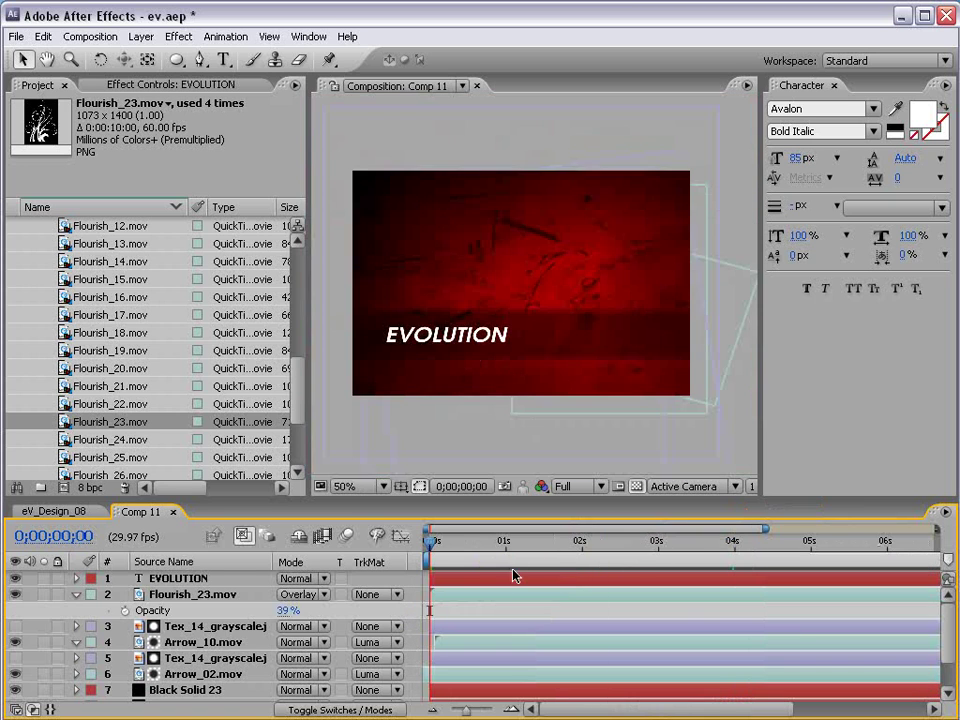
drag(429, 544, 515, 549)
Keyframe the title's Position off the left edge, then back in frame at X 59.
click(167, 577)
key(p)
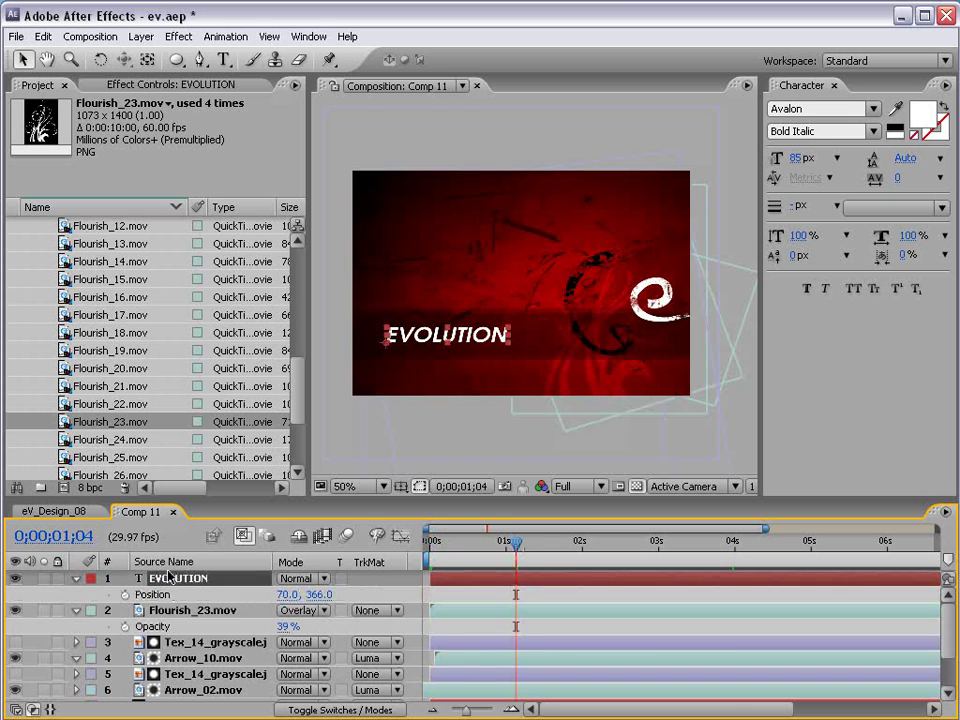
drag(287, 594, 22, 582)
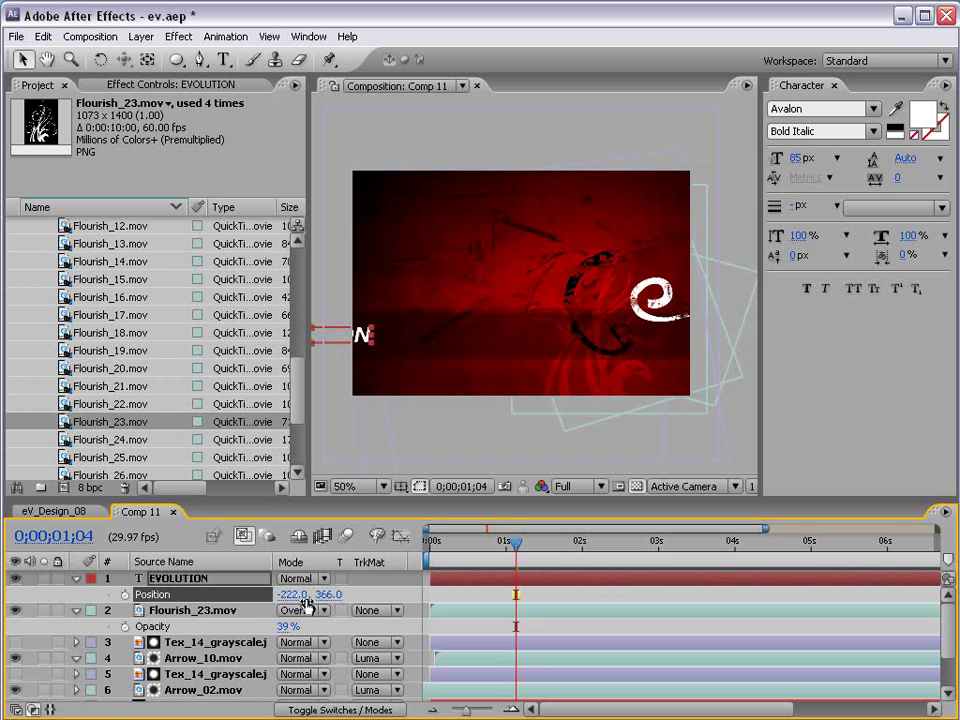
drag(305, 604, 95, 450)
key(alt+shift+p)
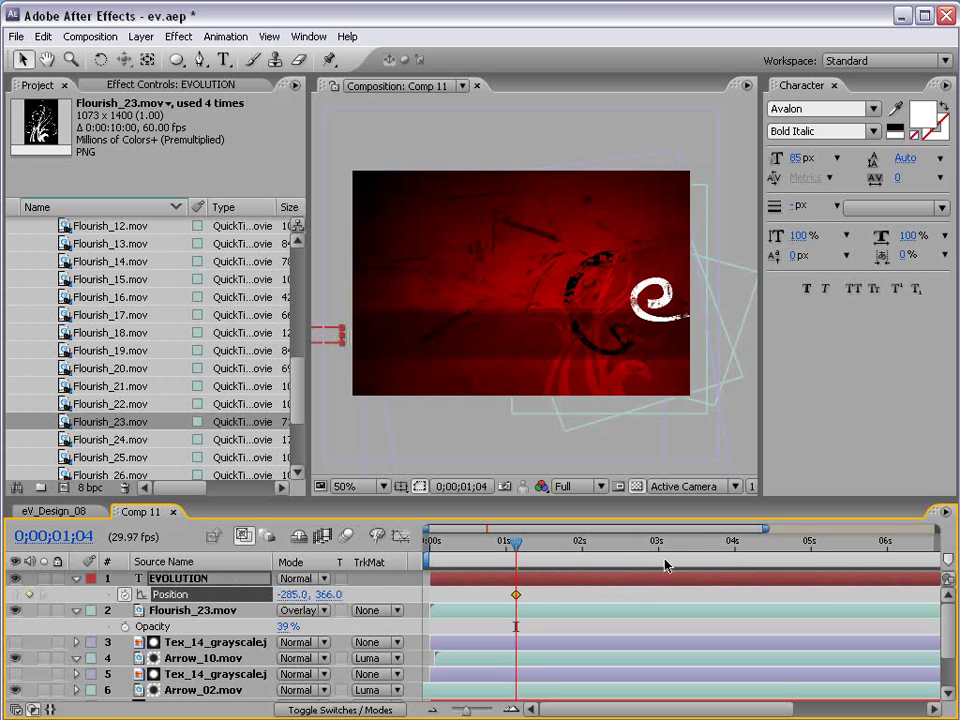
click(536, 543)
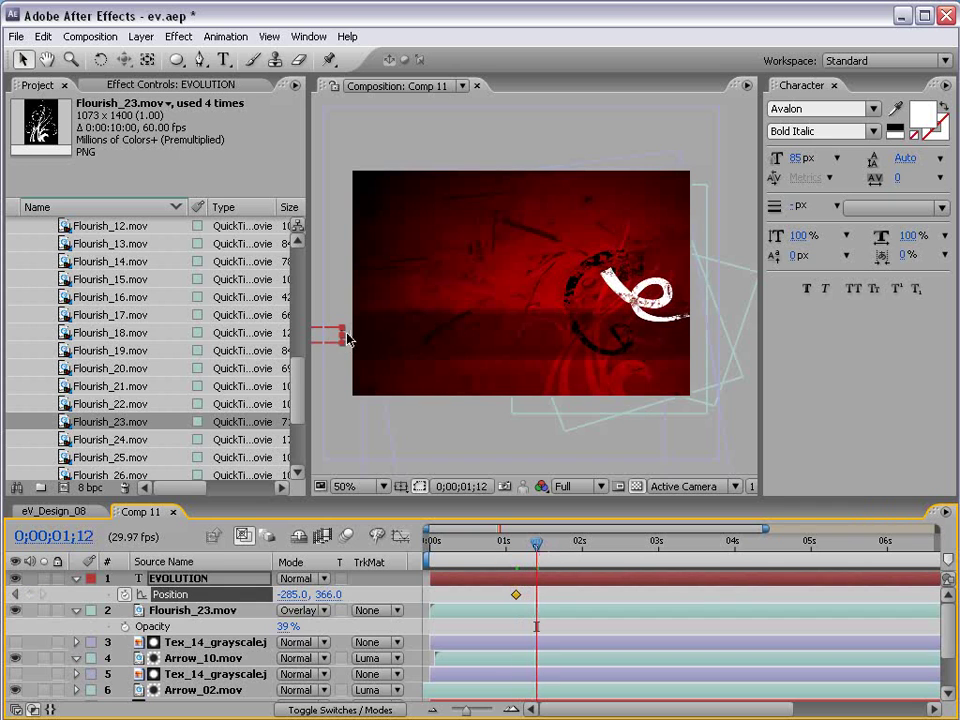
drag(368, 340, 540, 340)
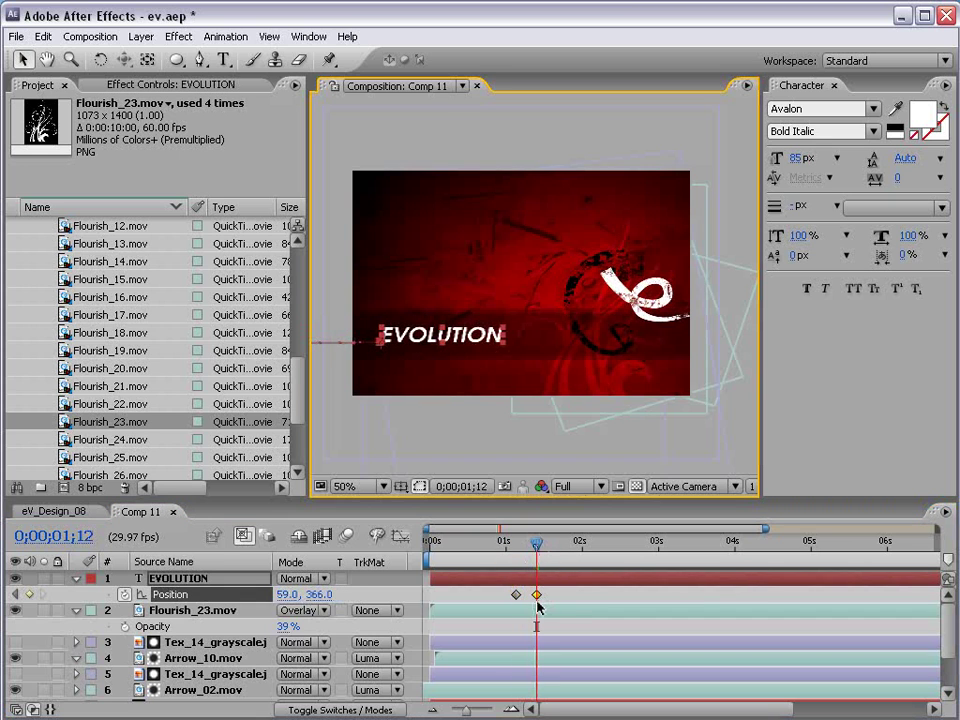
Lengthen the slide, shift both Position keyframes later, and preview the animation.
drag(537, 598, 560, 595)
click(524, 548)
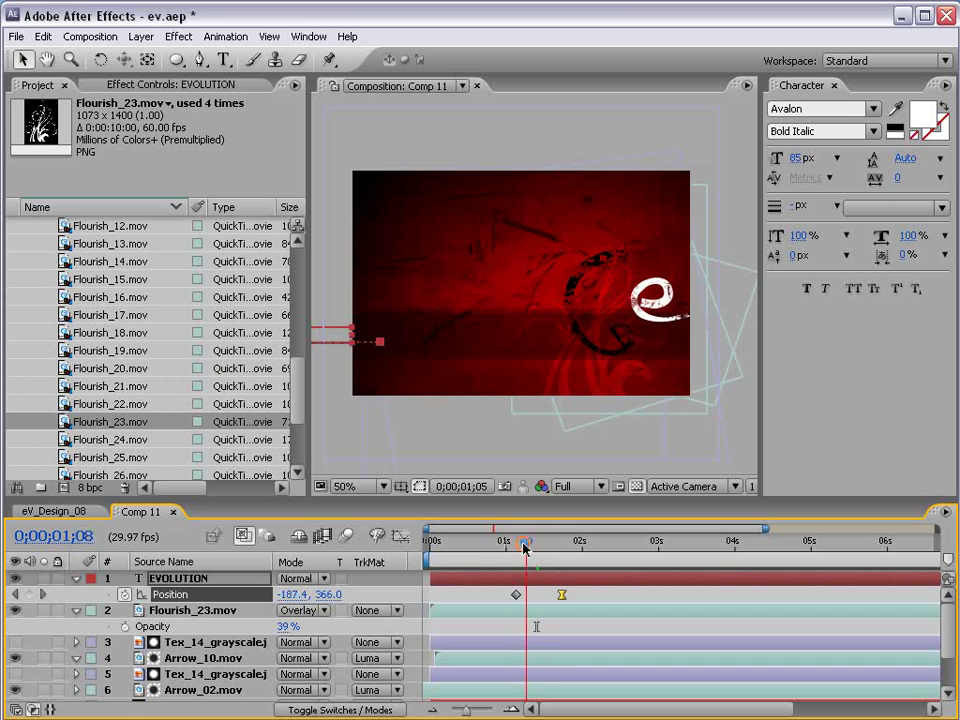
drag(524, 548, 645, 551)
drag(585, 594, 505, 610)
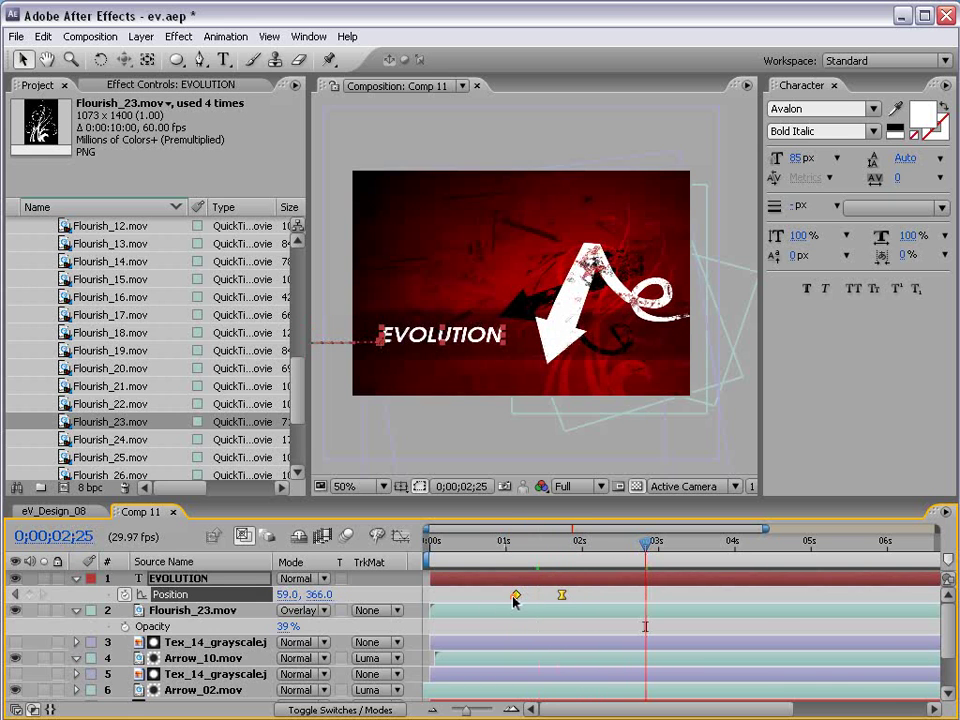
key(shift+alt+Right)
key(alt+Right)
key(alt+Right)
key(KP_0)
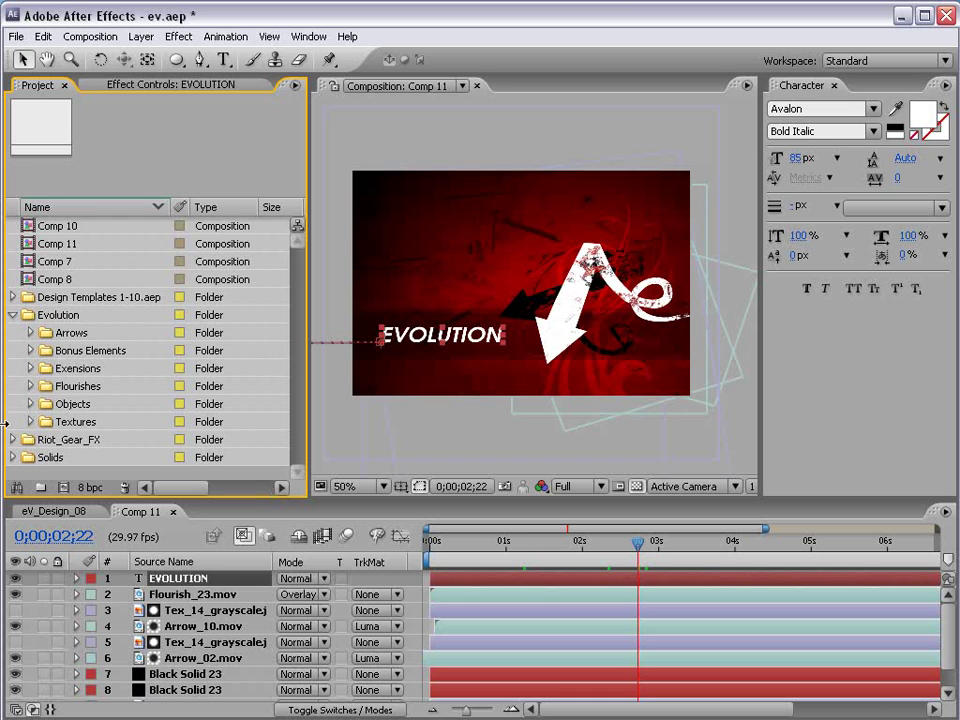
Open Riot_Gear_FX > Paint_Splatter and drag Paint_01.mov into Comp 11.
click(14, 440)
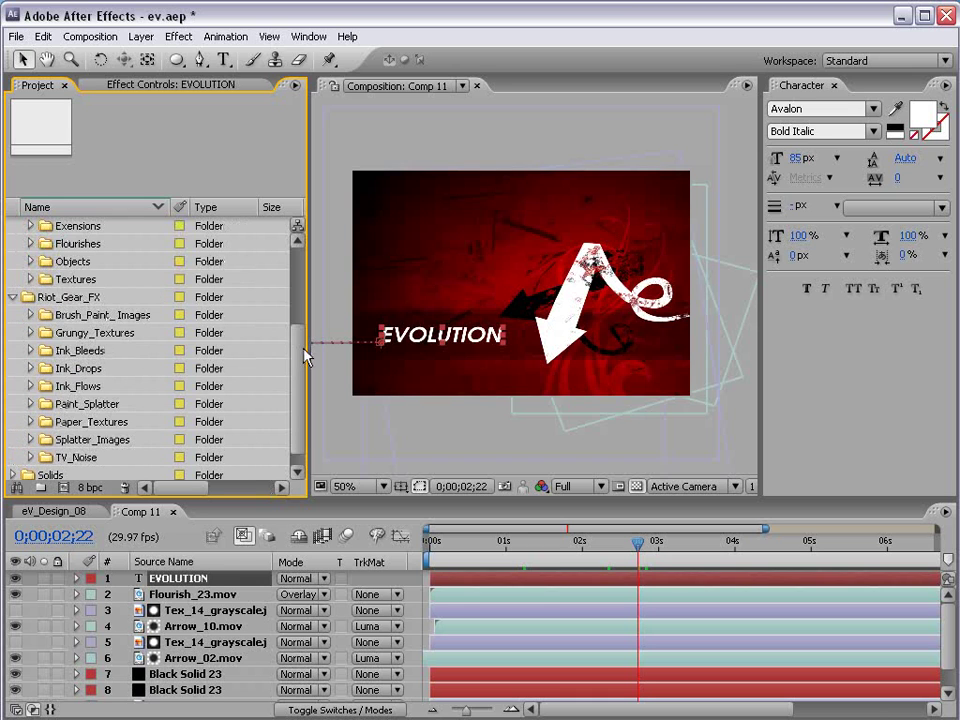
drag(304, 350, 301, 358)
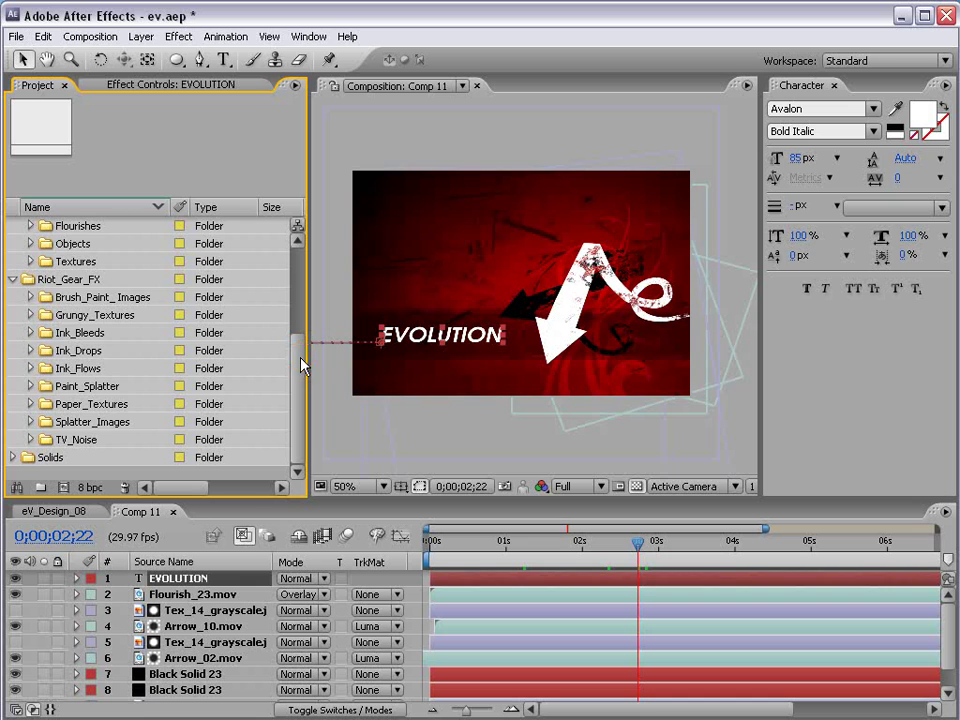
click(30, 386)
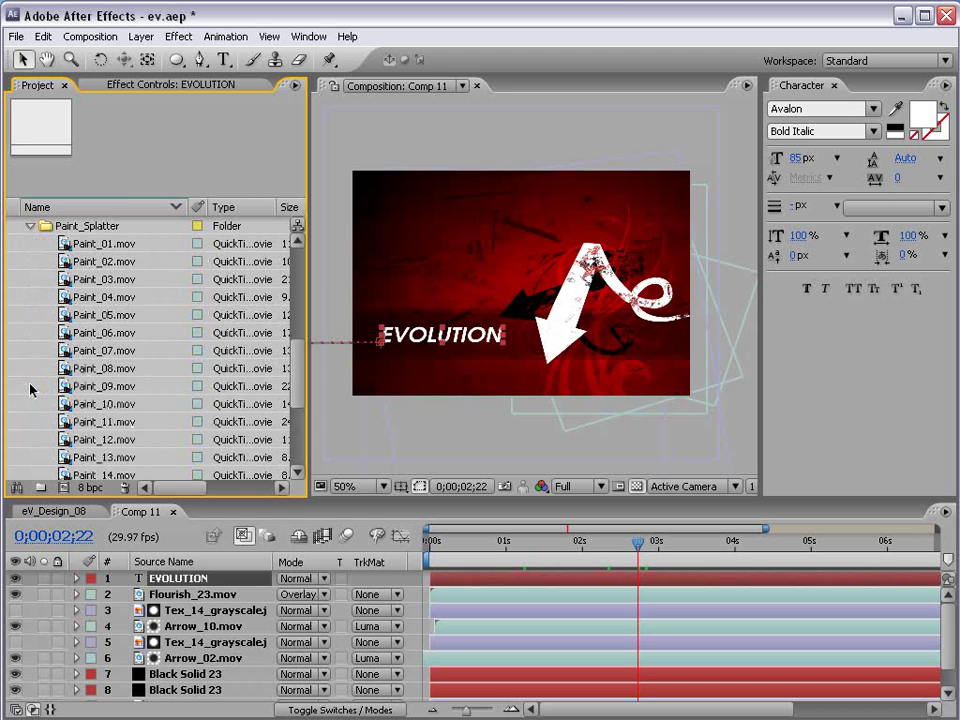
click(97, 248)
mouse_move(97, 248)
mouse_down()
mouse_move(613, 282)
mouse_move(636, 296)
mouse_up()
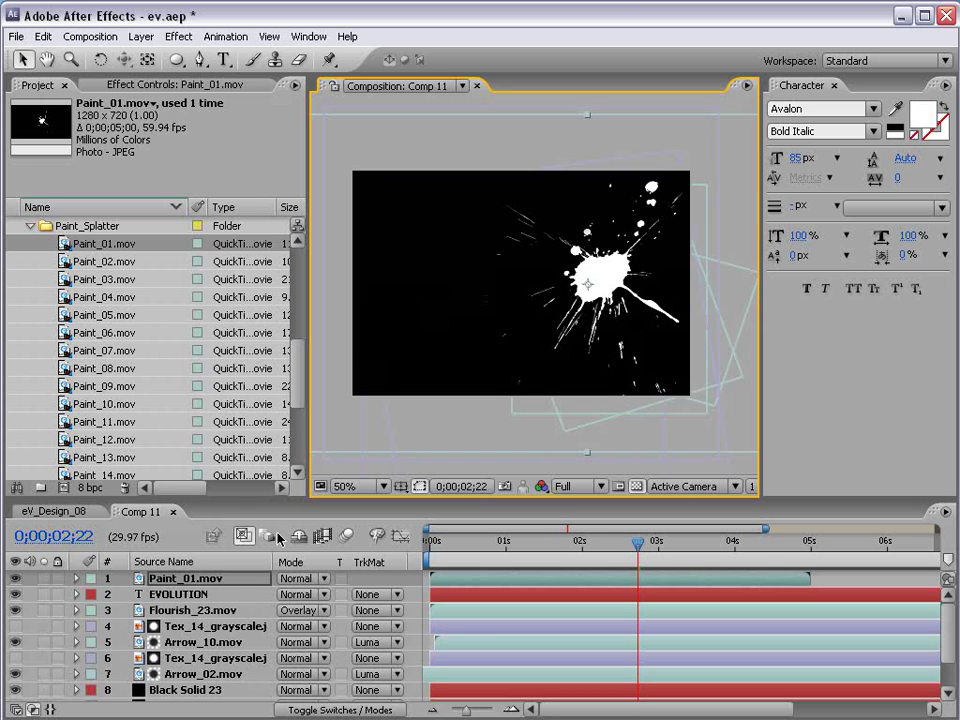
Set Paint_01's blending mode to Screen.
click(296, 578)
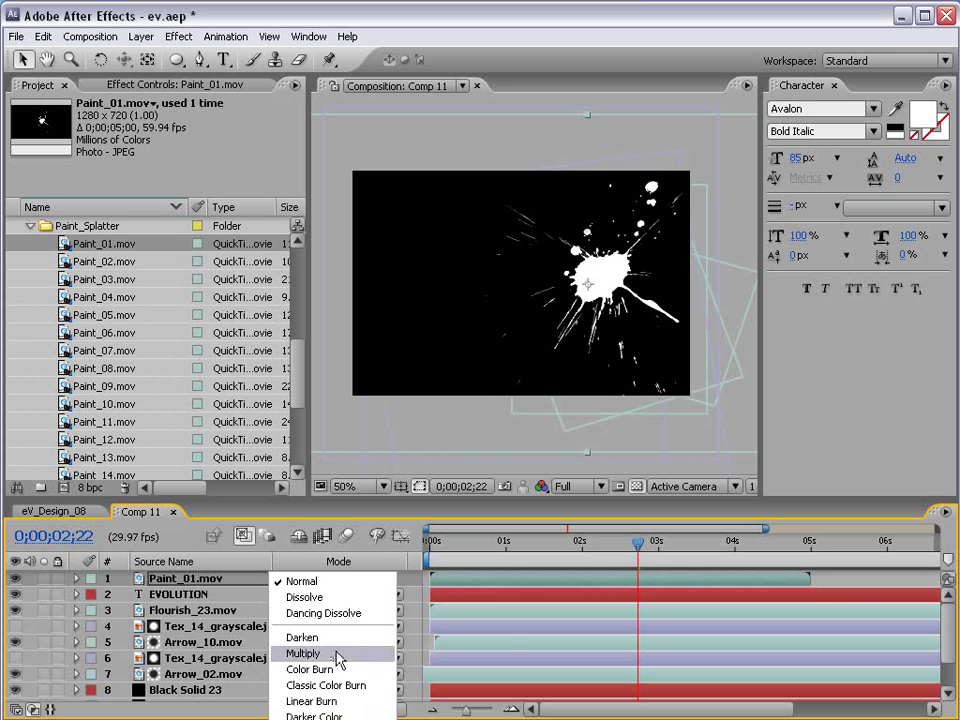
click(336, 653)
click(296, 578)
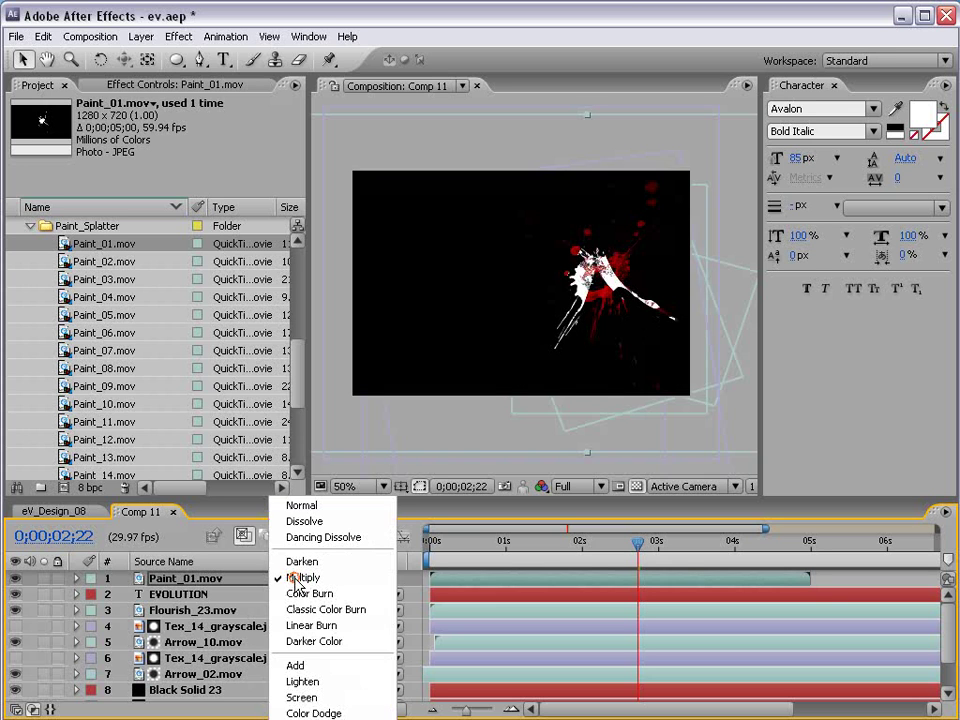
click(318, 697)
Move Paint_01 right near the Ae logo, start it at the current time, then add Paint_05.mov.
click(549, 357)
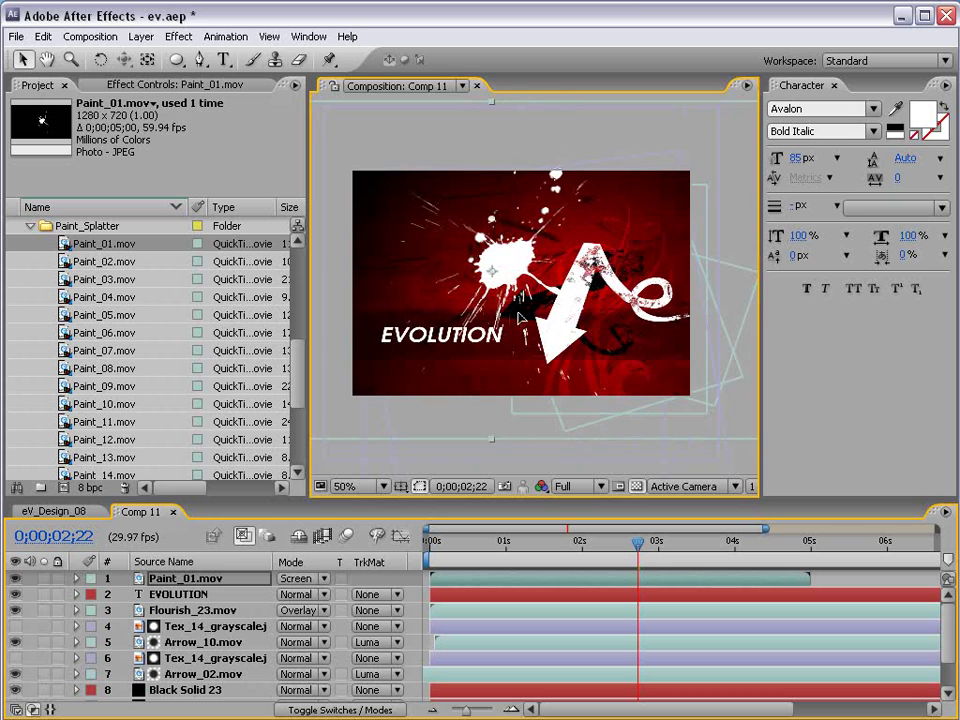
key(comma)
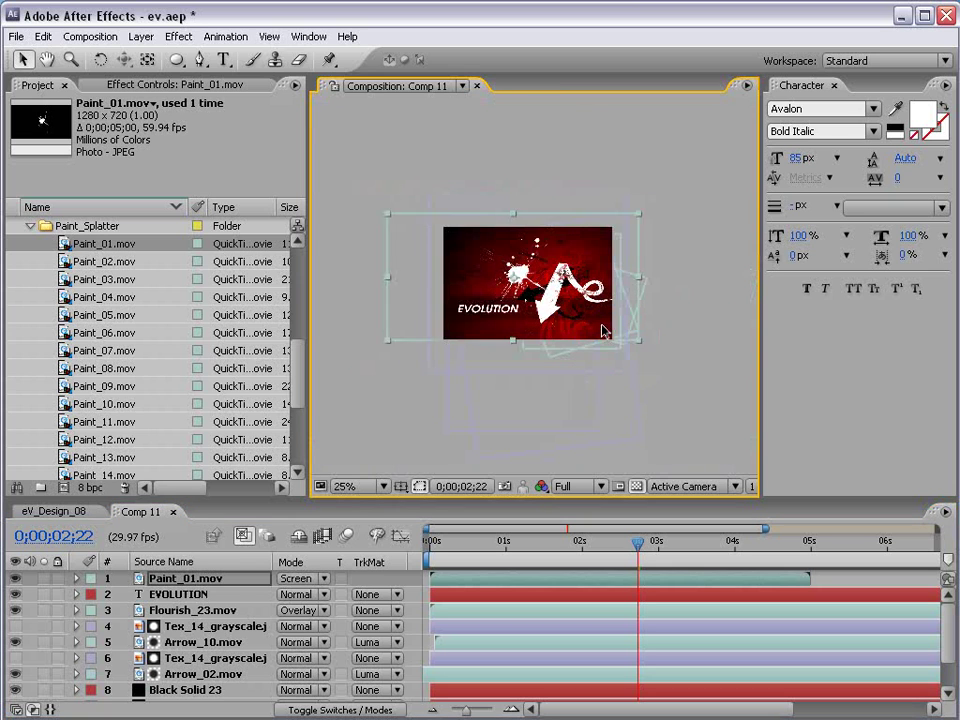
key(period)
drag(638, 543, 491, 553)
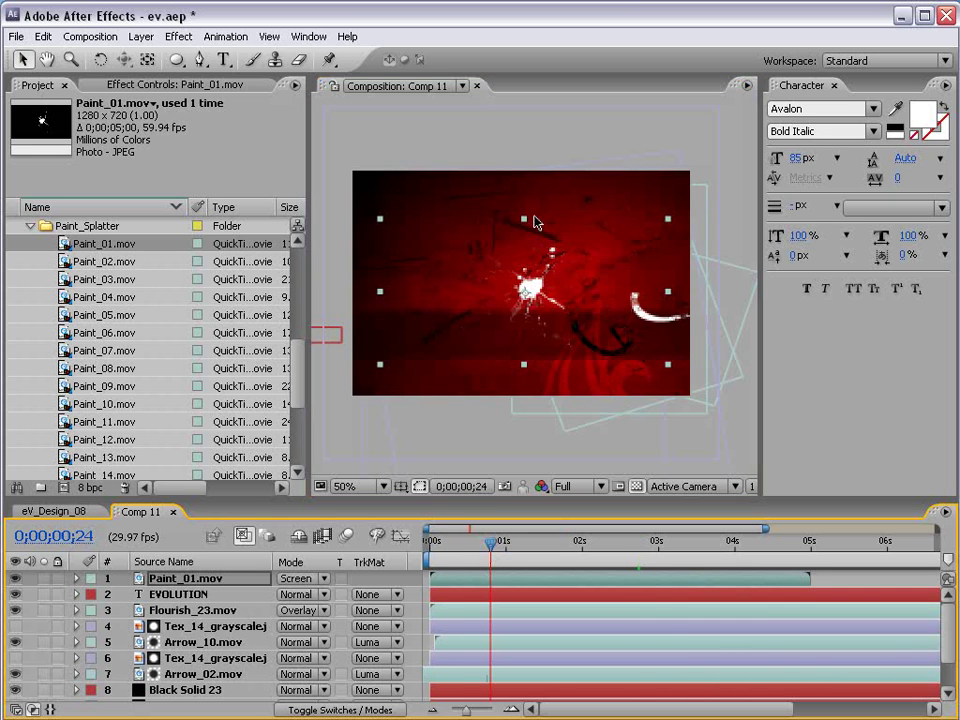
drag(536, 214, 646, 194)
mouse_move(470, 578)
mouse_down()
mouse_move(491, 579)
mouse_move(514, 546)
mouse_move(614, 543)
mouse_up()
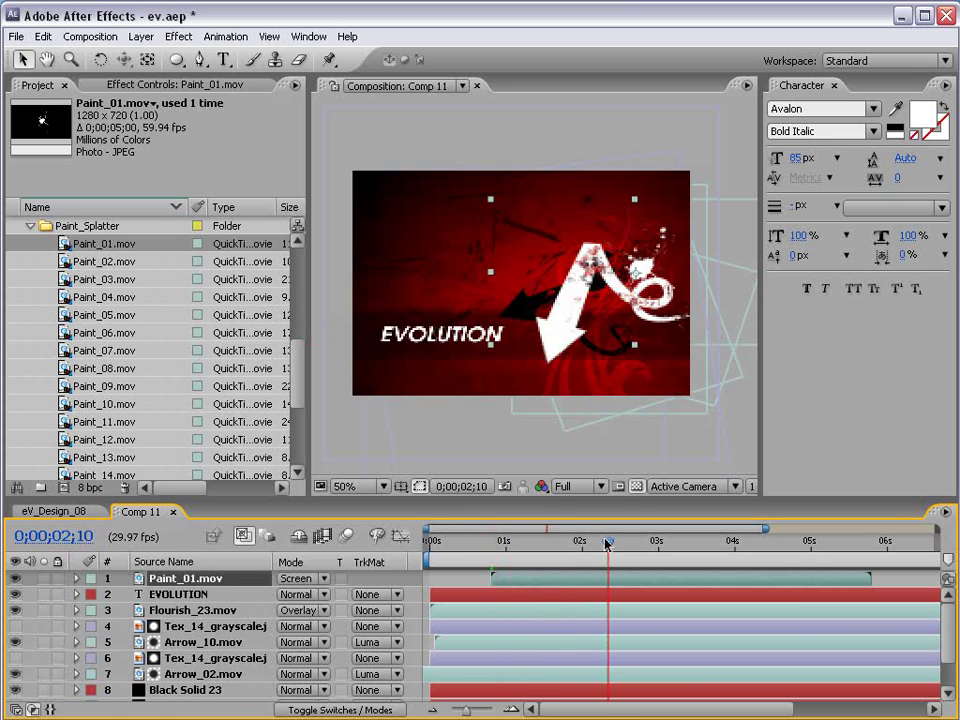
key(grave)
drag(701, 375, 686, 390)
key(grave)
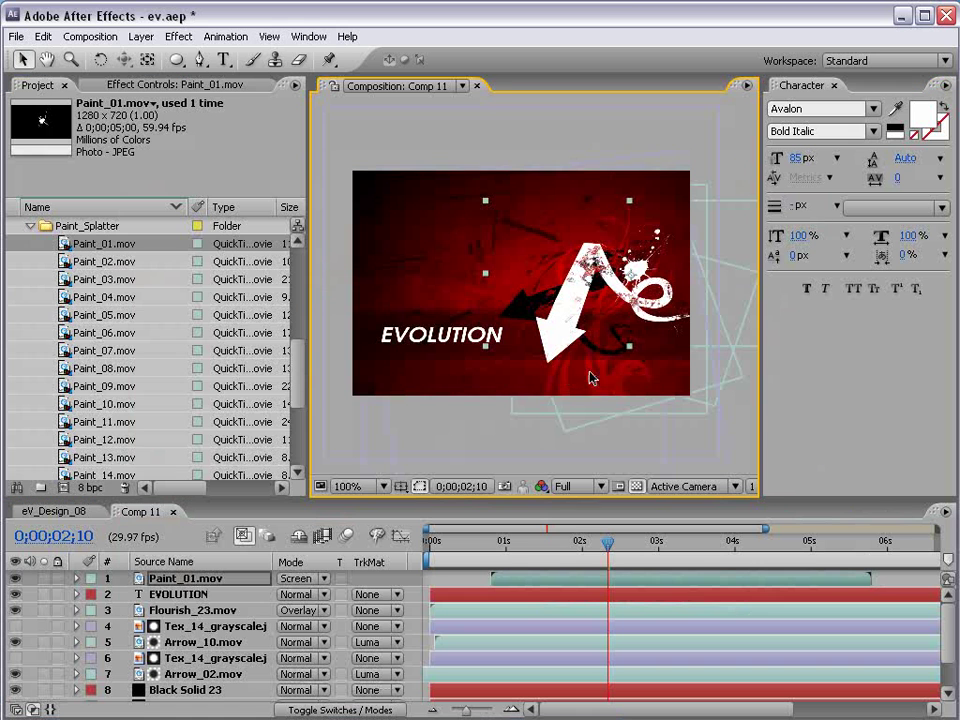
mouse_move(86, 314)
mouse_down()
mouse_move(585, 234)
mouse_move(591, 283)
mouse_up()
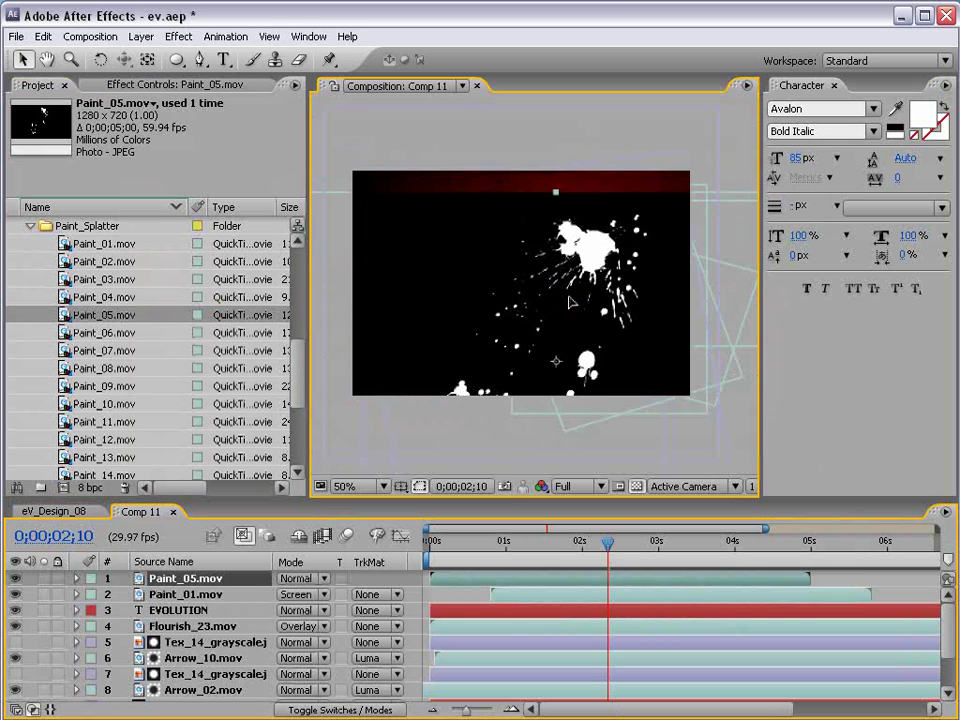
Set Paint_05 to Screen, rotate it, and move it down and right.
click(300, 579)
click(320, 300)
key(w)
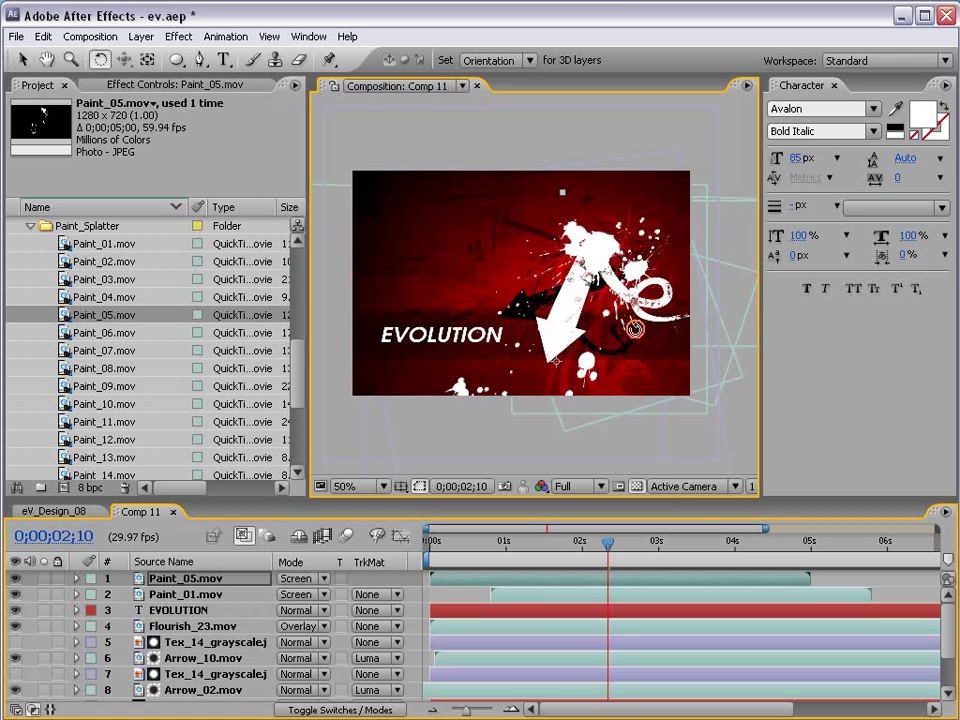
drag(612, 323, 600, 398)
key(v)
key(comma)
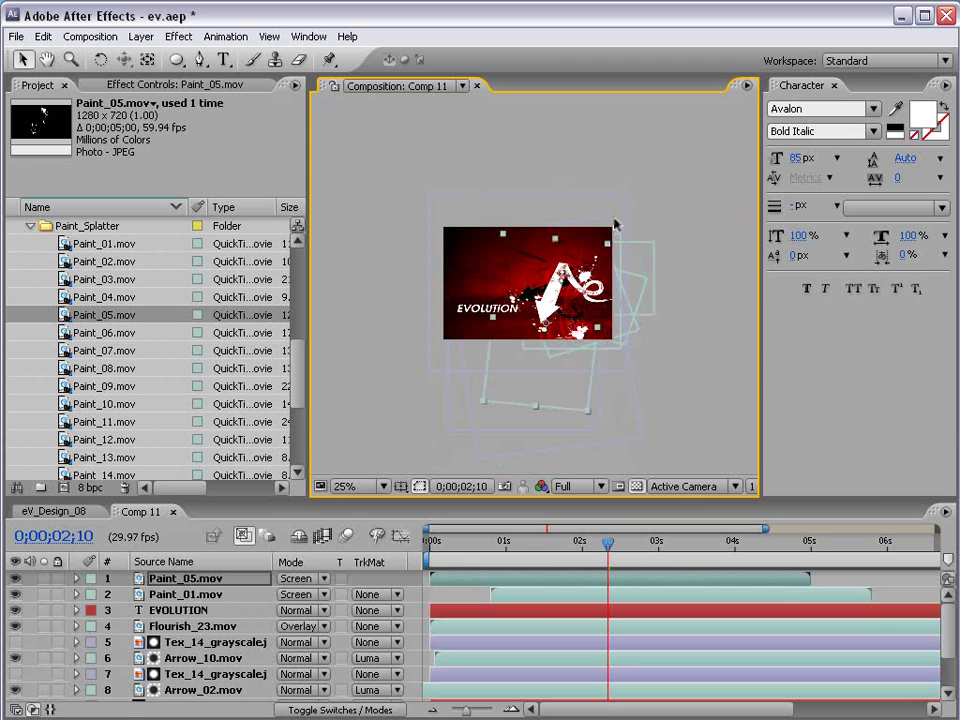
key(period)
drag(518, 327, 606, 371)
Delay Paint_05 to start around 1.4 seconds and preview the animation in the enlarged viewer.
mouse_move(537, 583)
mouse_down()
mouse_move(529, 583)
mouse_move(642, 583)
mouse_up()
drag(498, 563, 573, 560)
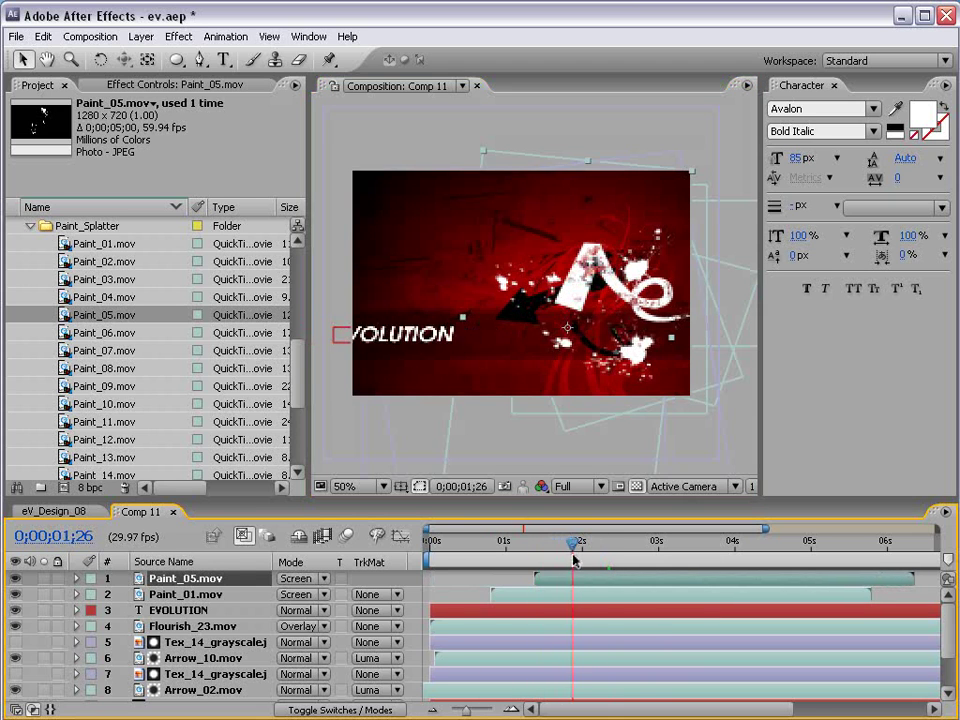
key(grave)
key(KP_0)
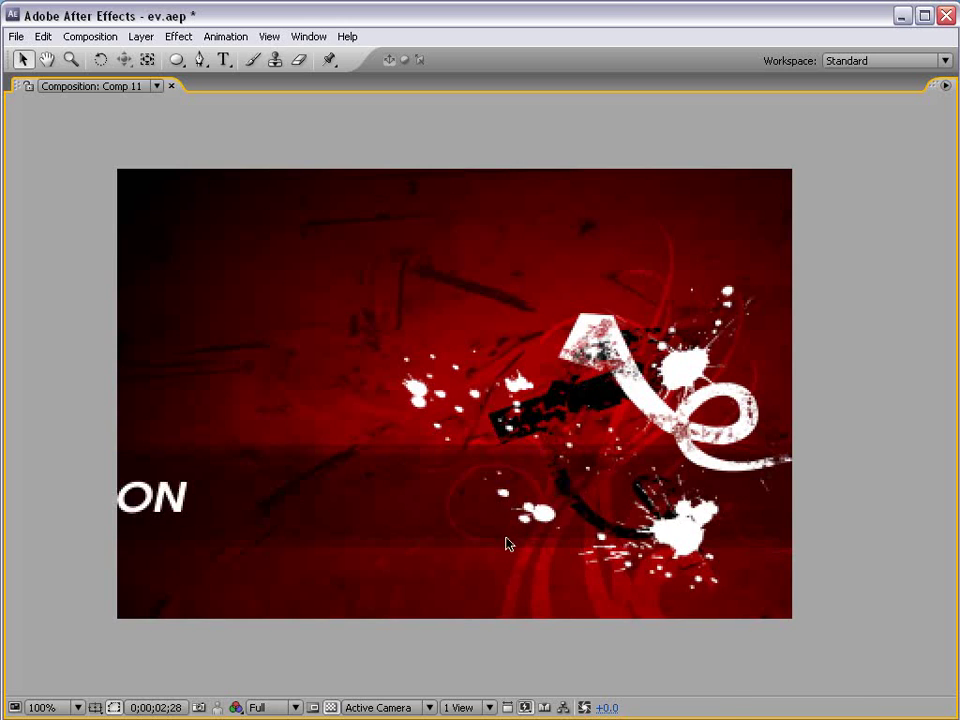
Stop the preview, restore the full workspace layout, and scrub to about 3 seconds.
key(space)
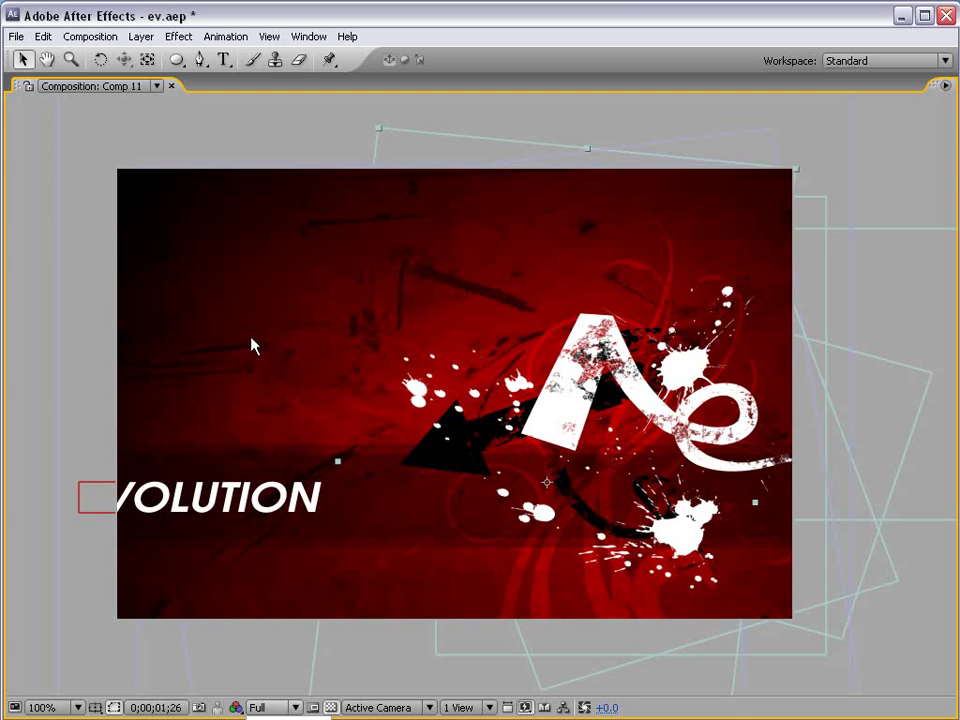
click(343, 333)
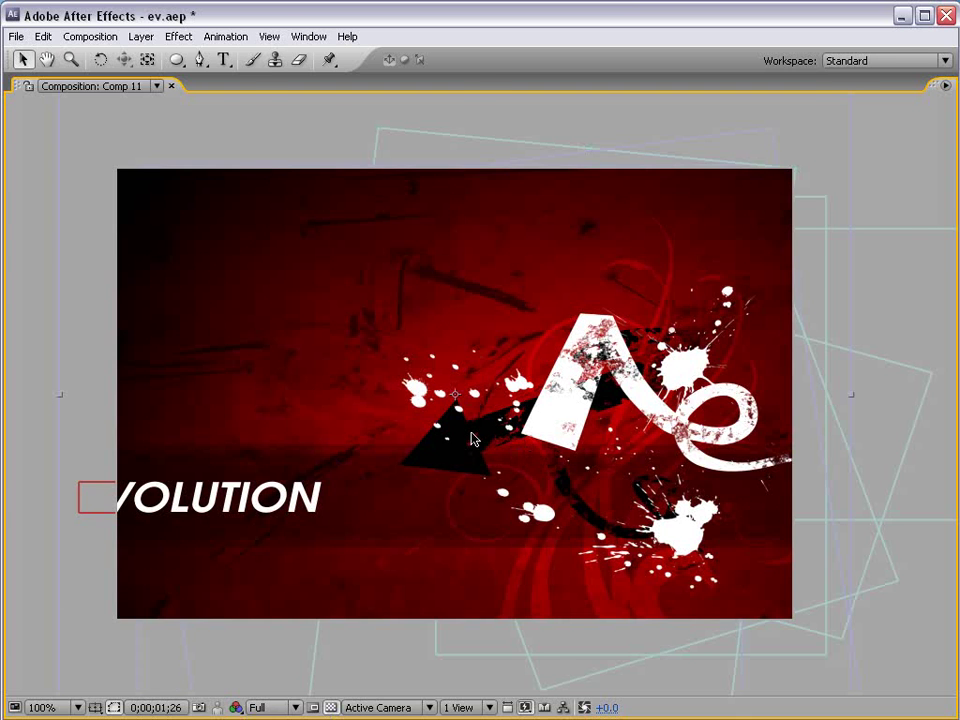
key(grave)
drag(575, 548, 677, 561)
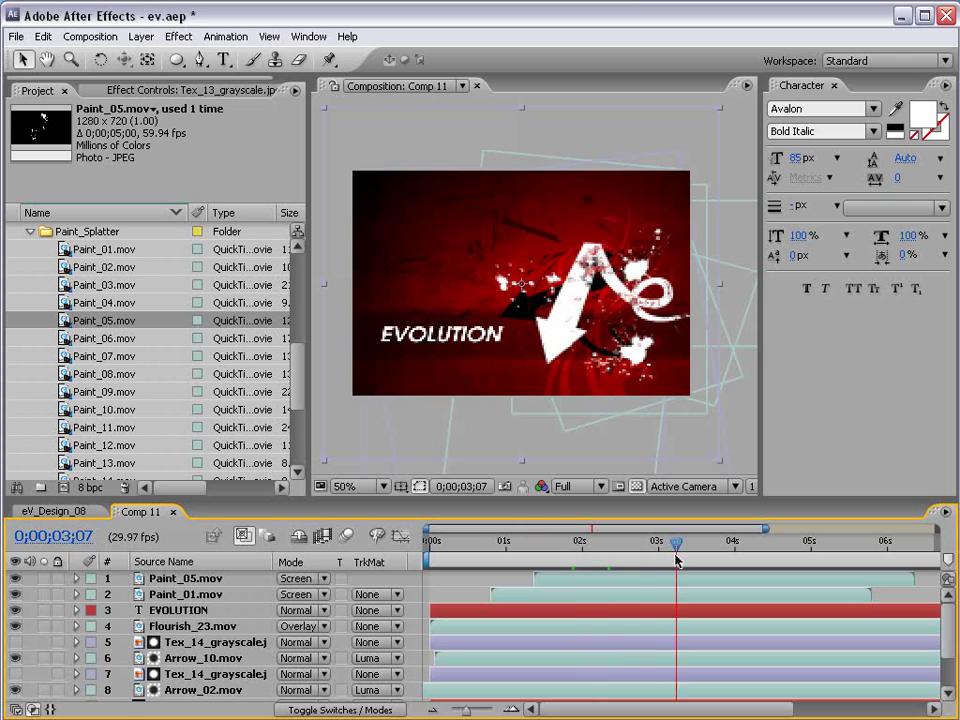
Zoom to 100% and pan over the splatters, then collapse the Riot_Gear_FX folder.
key(period)
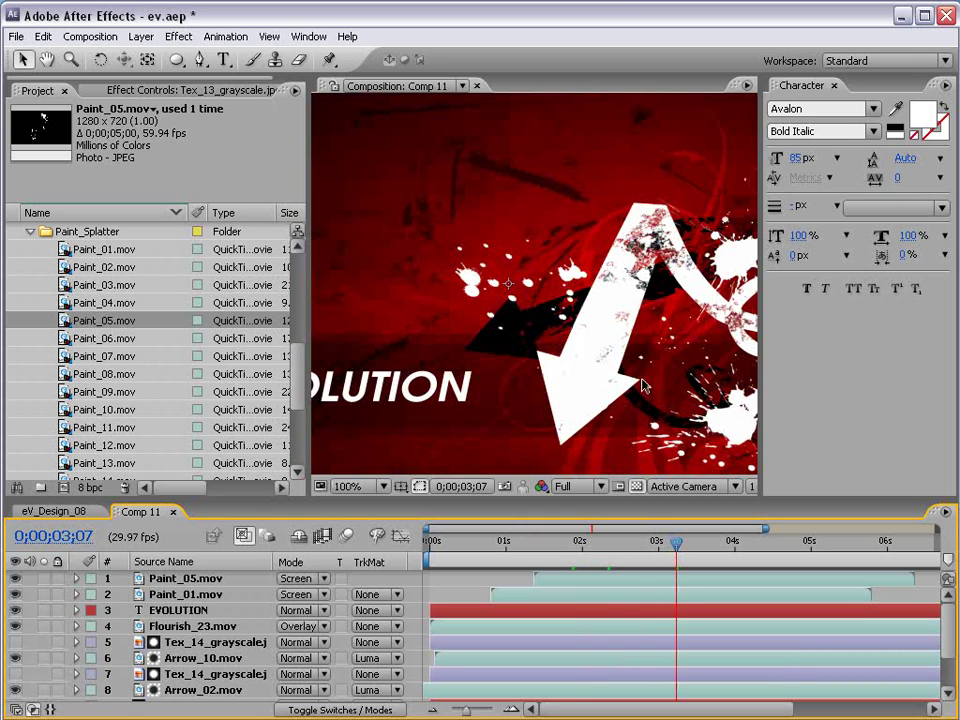
drag(643, 385, 558, 355)
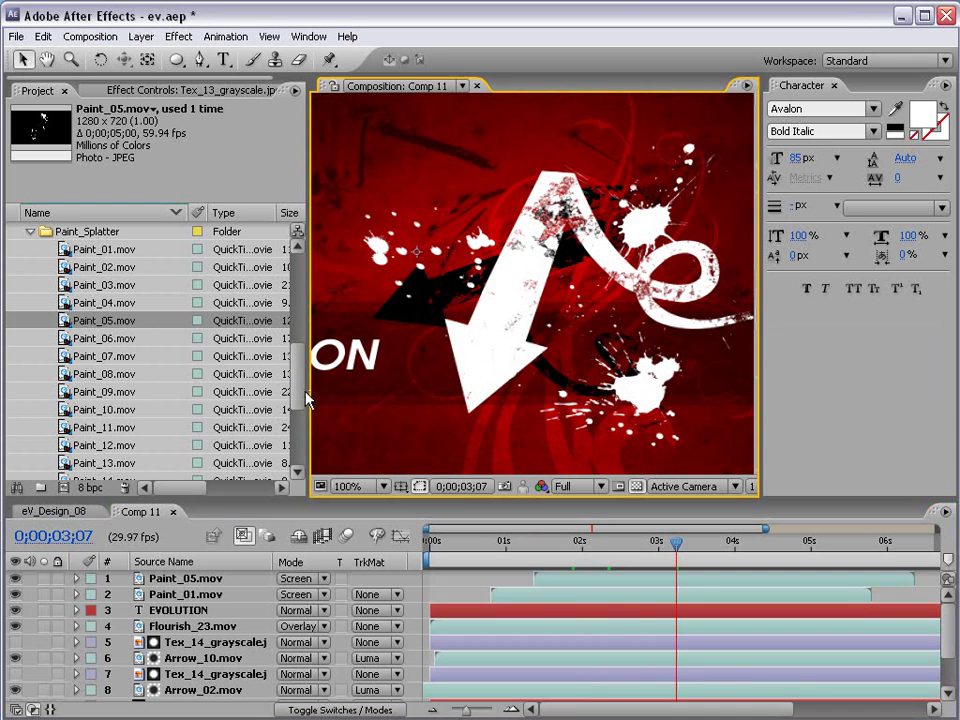
drag(306, 400, 298, 336)
click(11, 338)
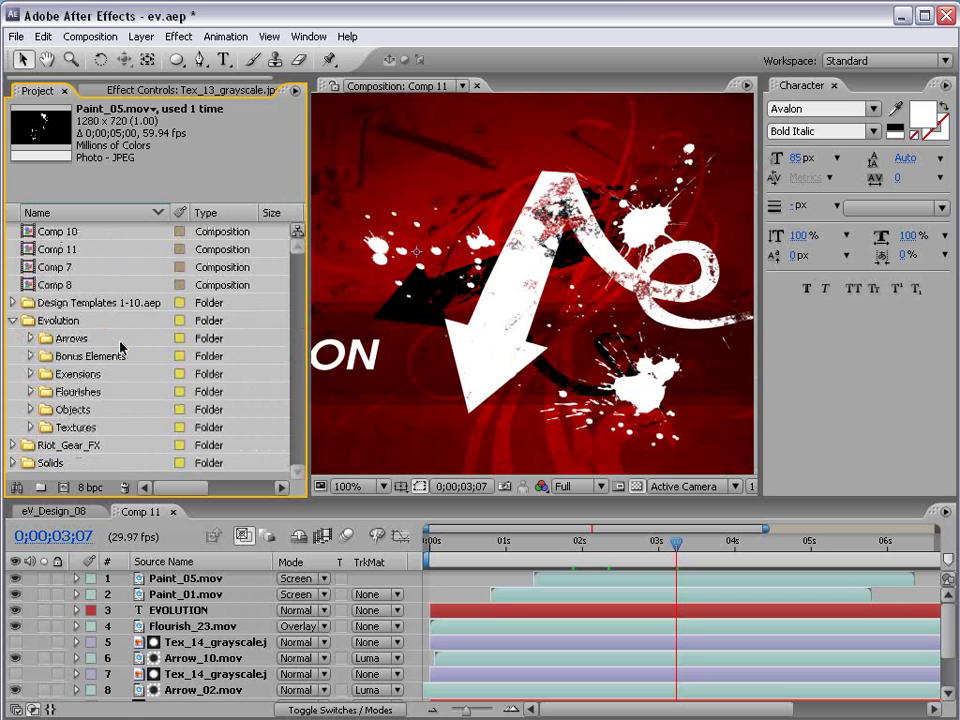
scroll(521, 326, down, 2)
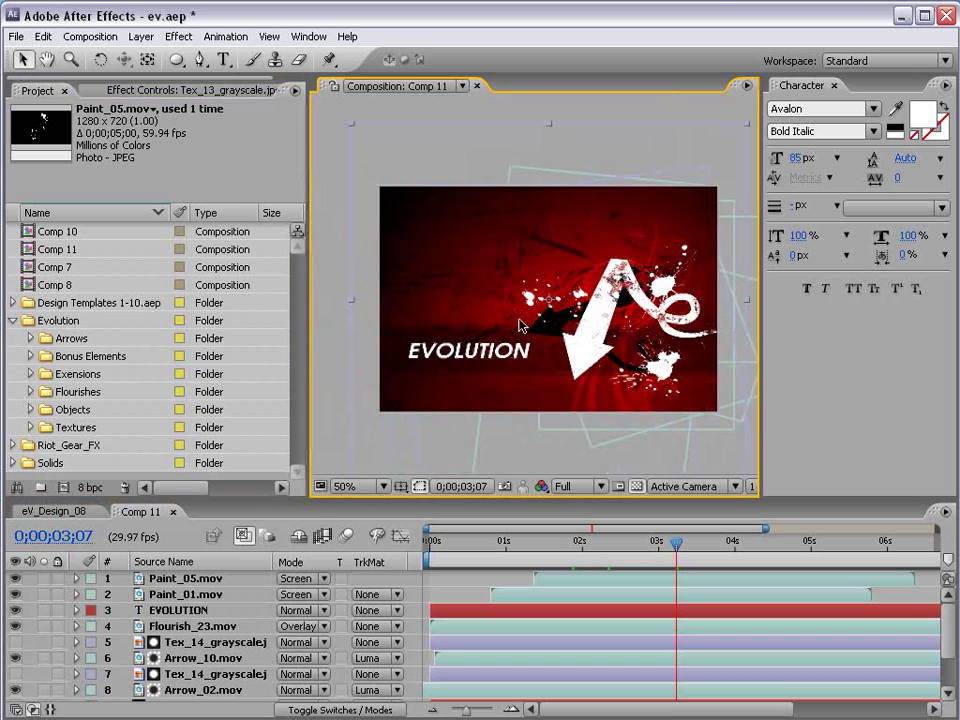